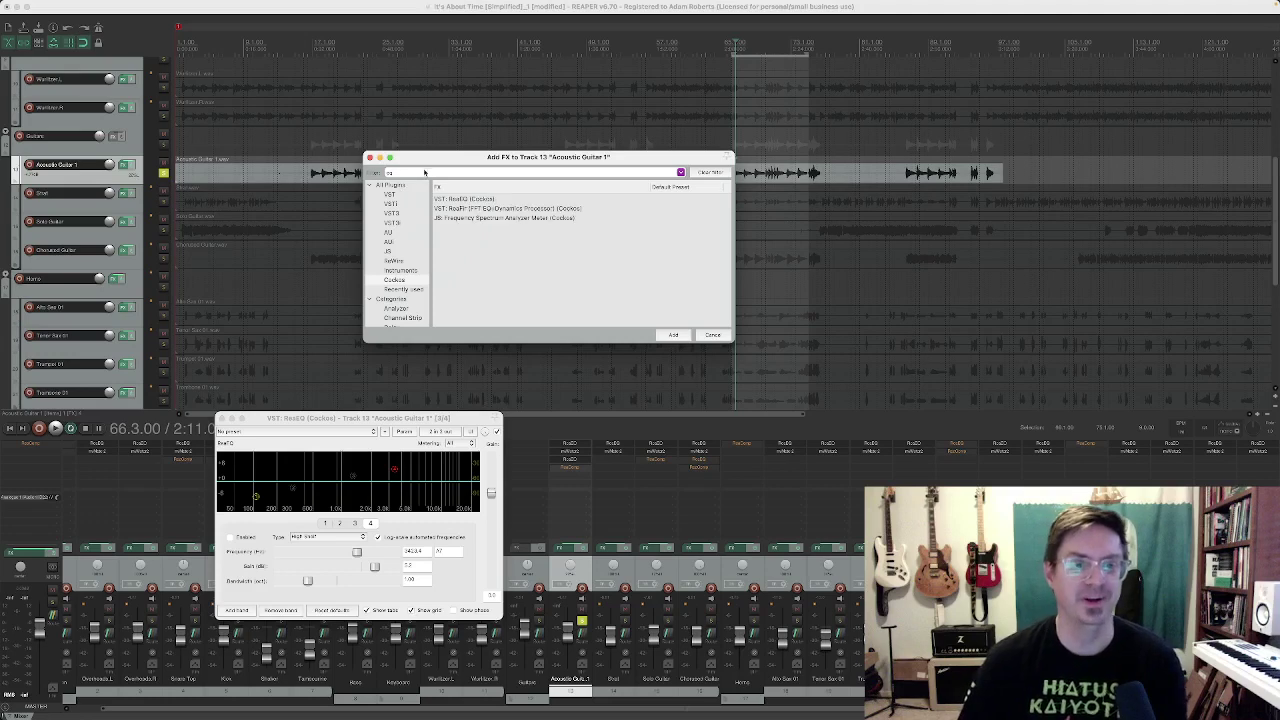
Dismiss the effect browser without adding a plugin and reposition the acoustic guitar track's ReaEQ window.
left_click(468, 200)
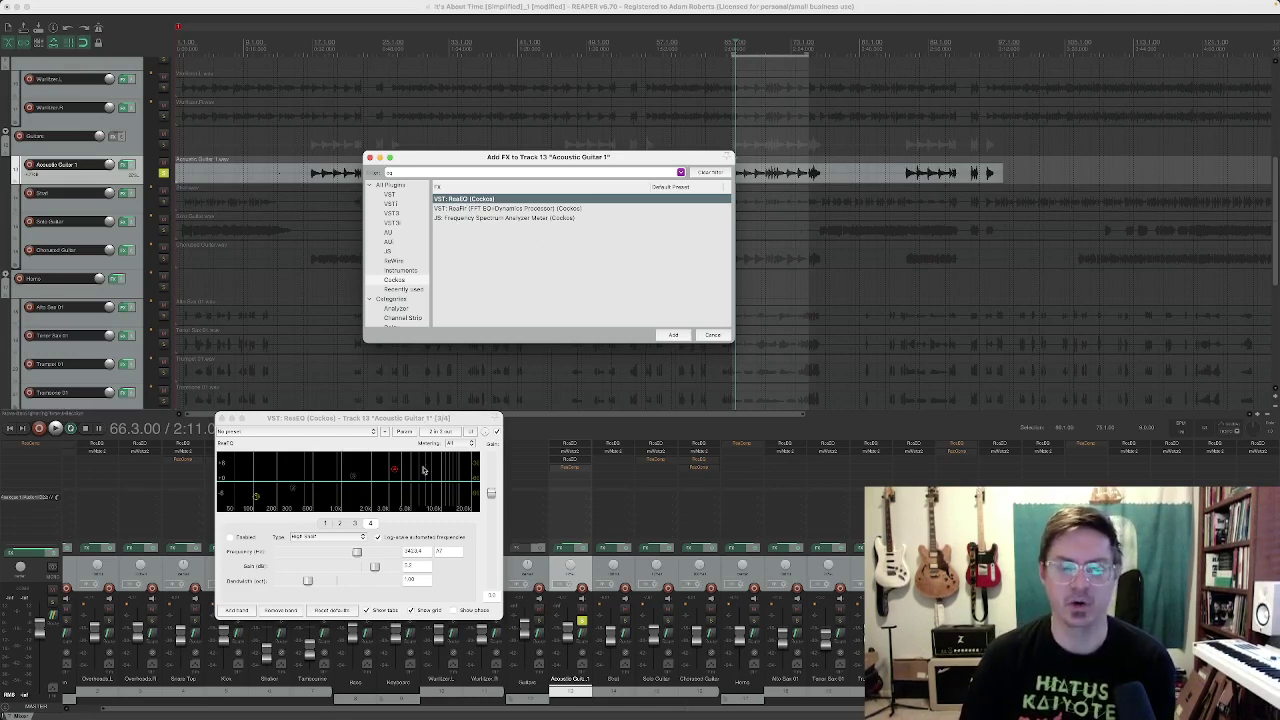
left_click(717, 336)
left_click_drag(468, 420, 771, 340)
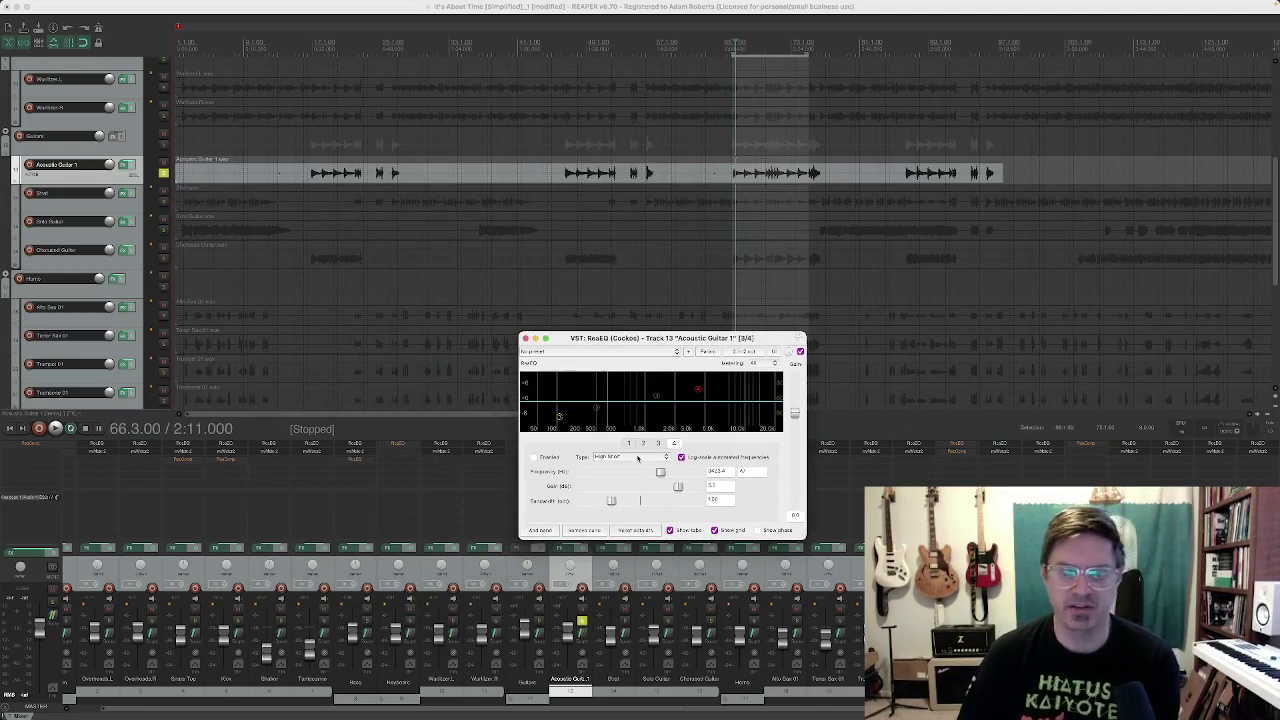
Look through ReaEQ's filter types and the settings of bands 1 to 4, ending on band 1.
left_click(638, 457)
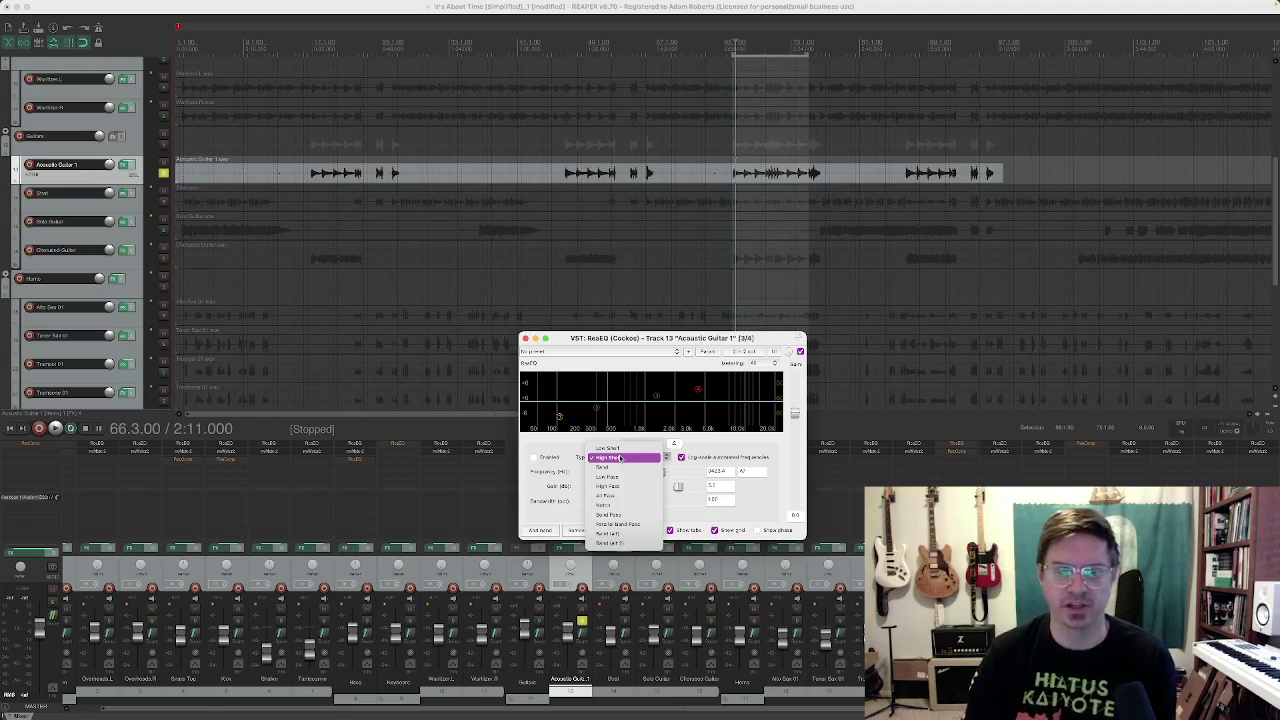
left_click(718, 442)
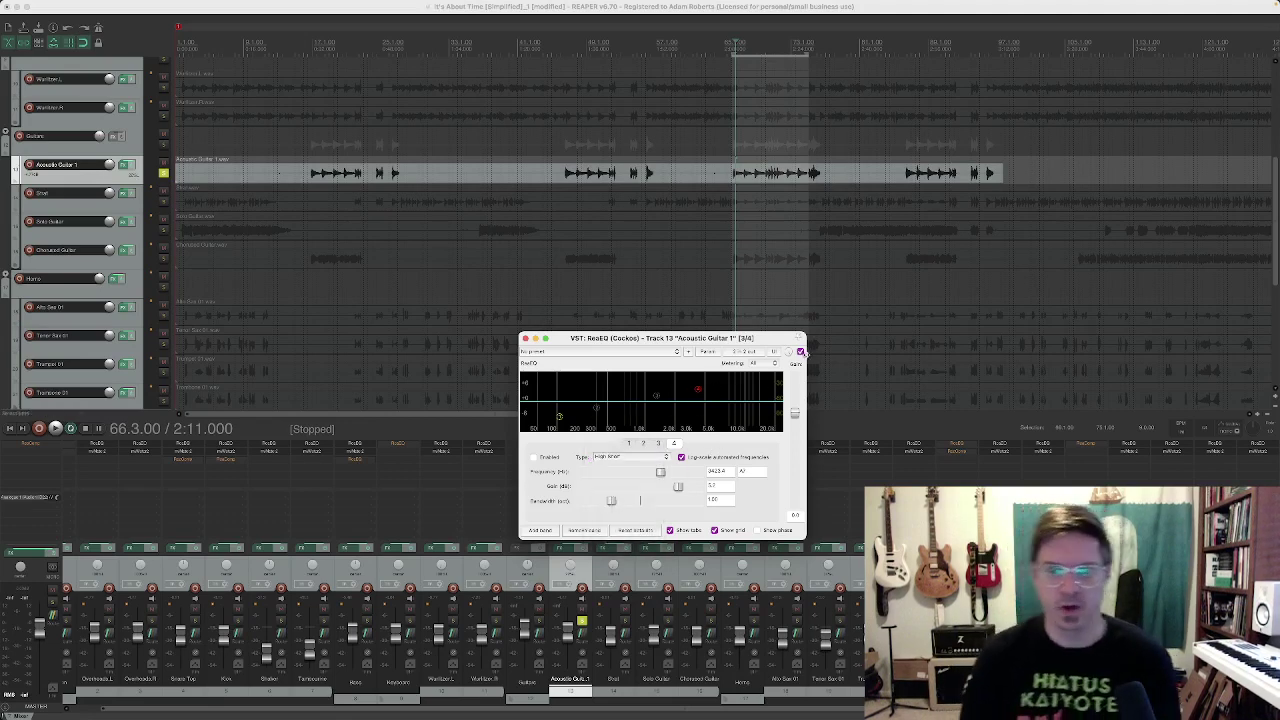
left_click(627, 443)
left_click(644, 444)
left_click(659, 444)
left_click(674, 444)
left_click(627, 443)
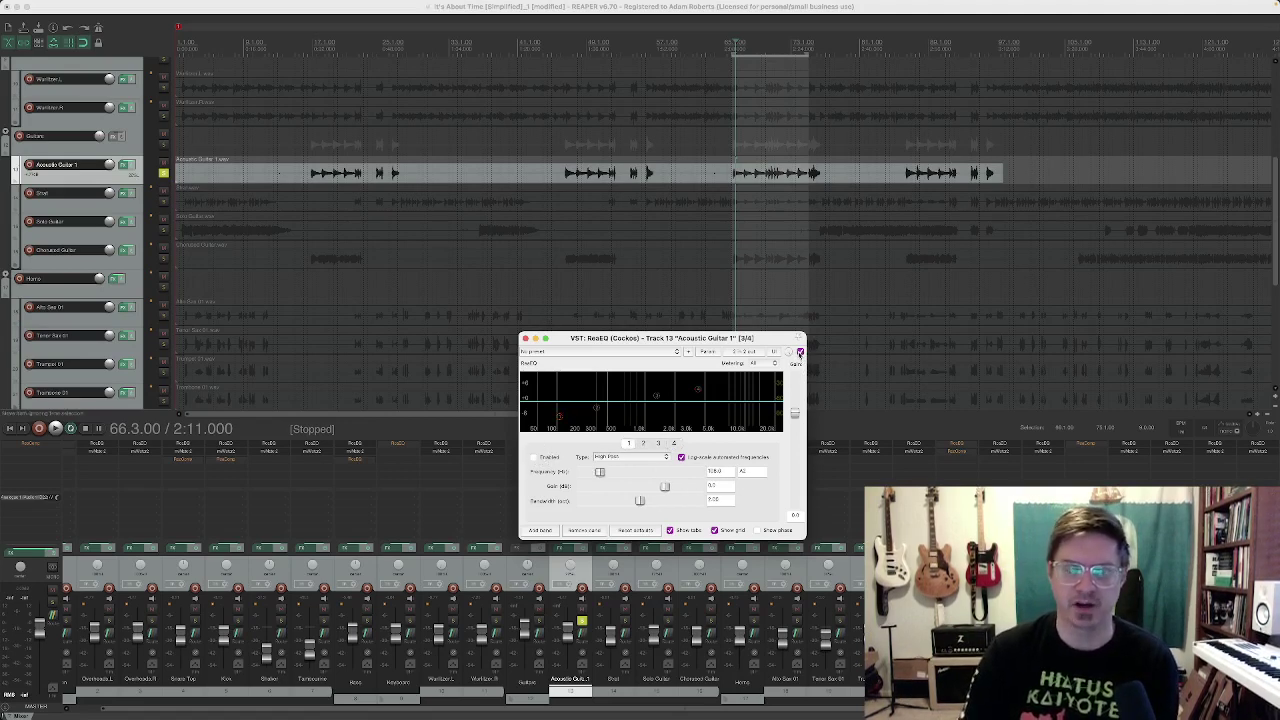
Compare ReaEQ's bypassed and active states, leaving it active, and look through its presets without choosing another.
left_click(800, 352)
left_click(801, 354)
left_click(801, 354)
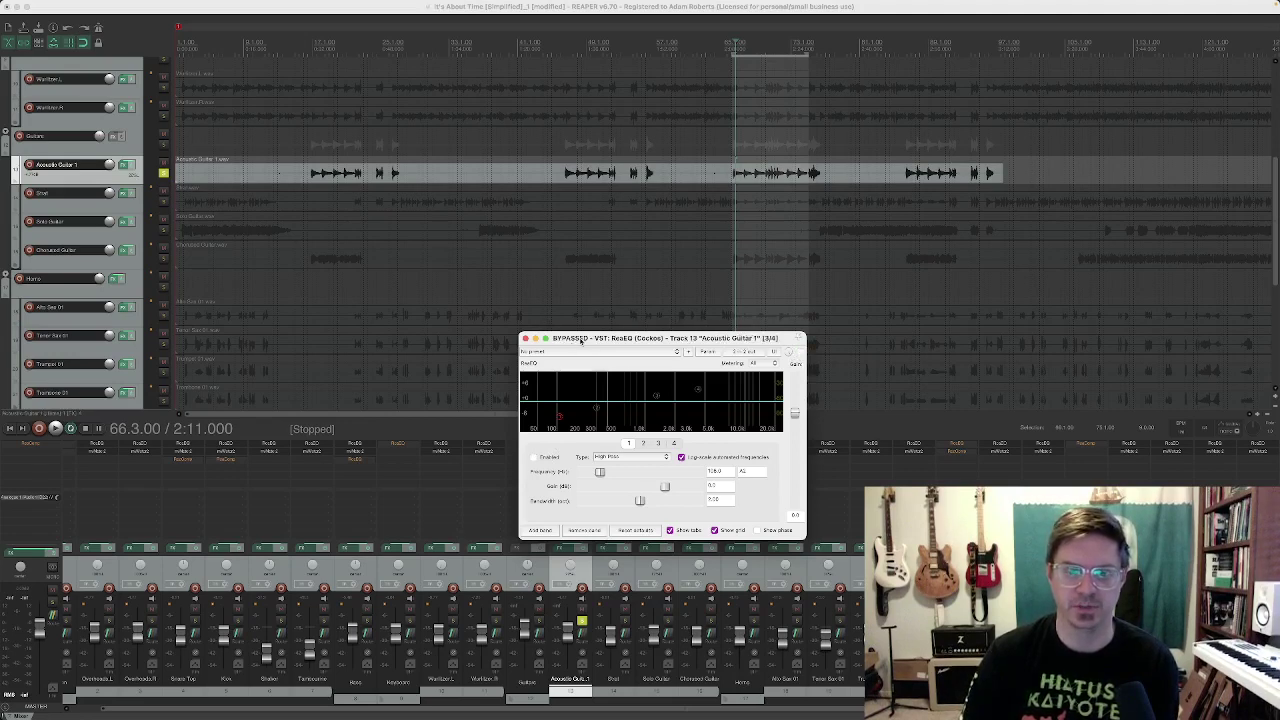
left_click(801, 353)
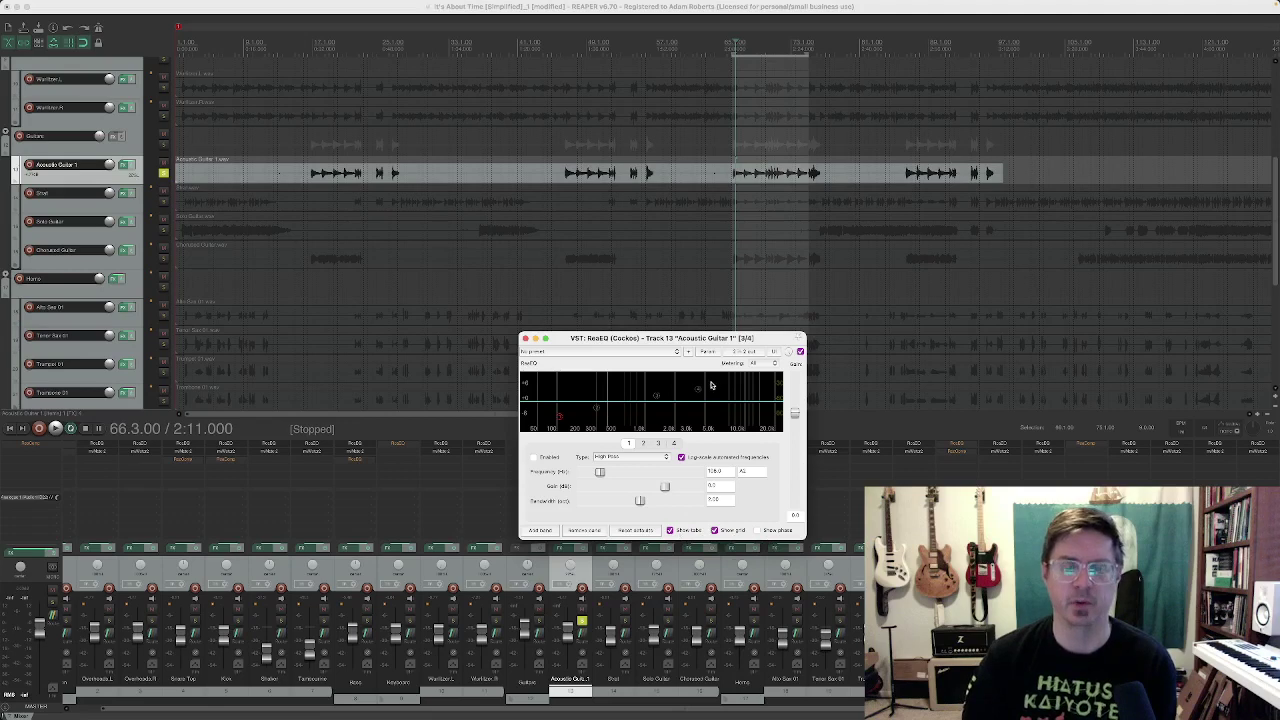
left_click(627, 352)
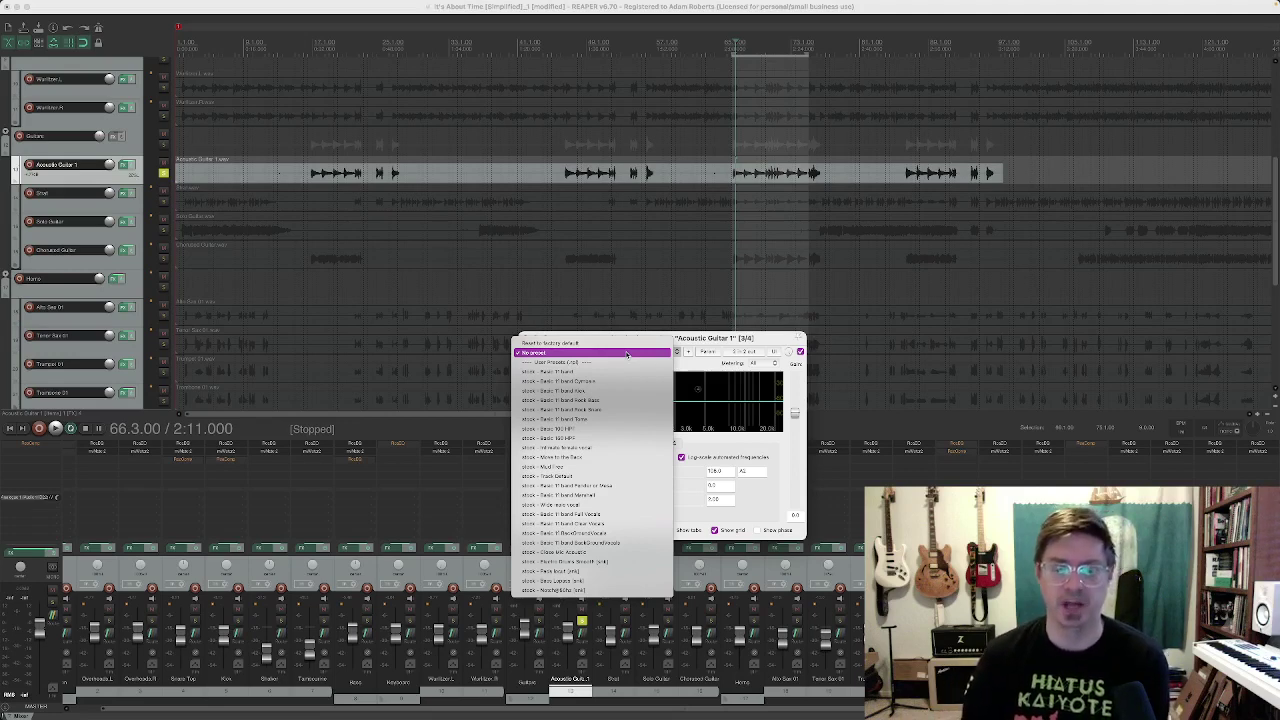
left_click(627, 354)
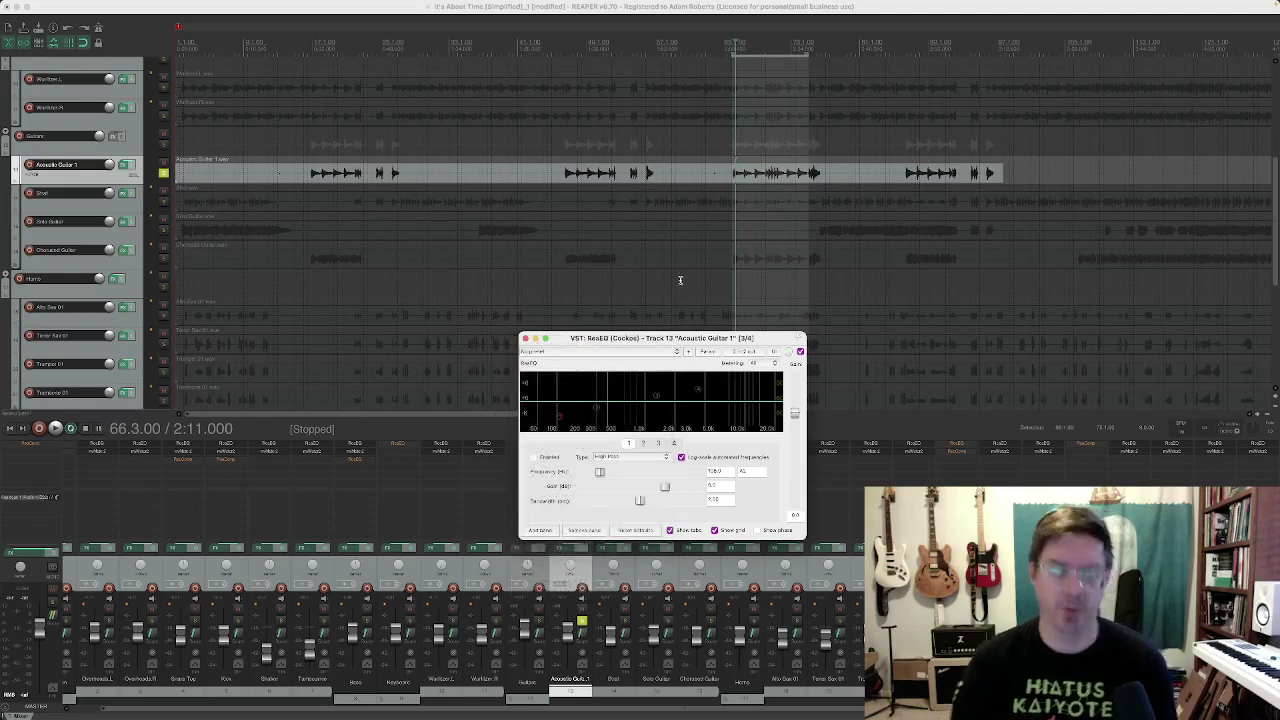
Play the selected section to compare the soloed acoustic guitar with the full mix, leaving it soloed with playback stopped.
key("space")
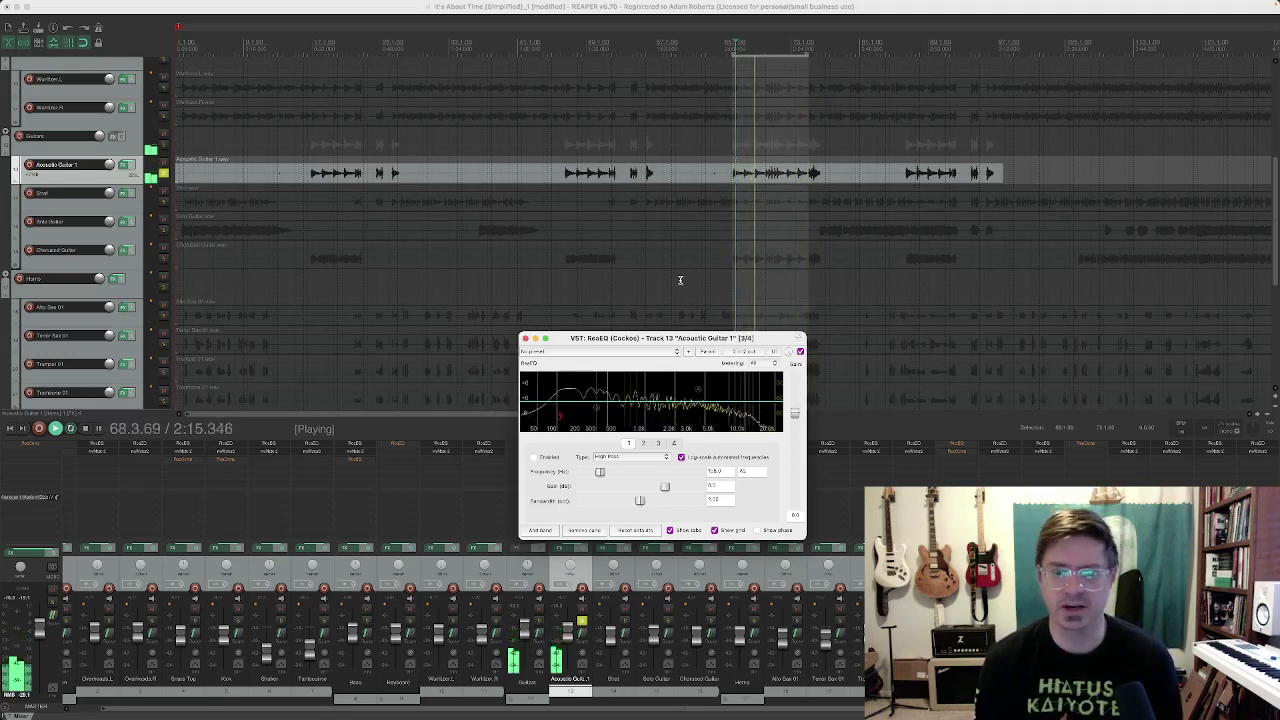
left_click(582, 621)
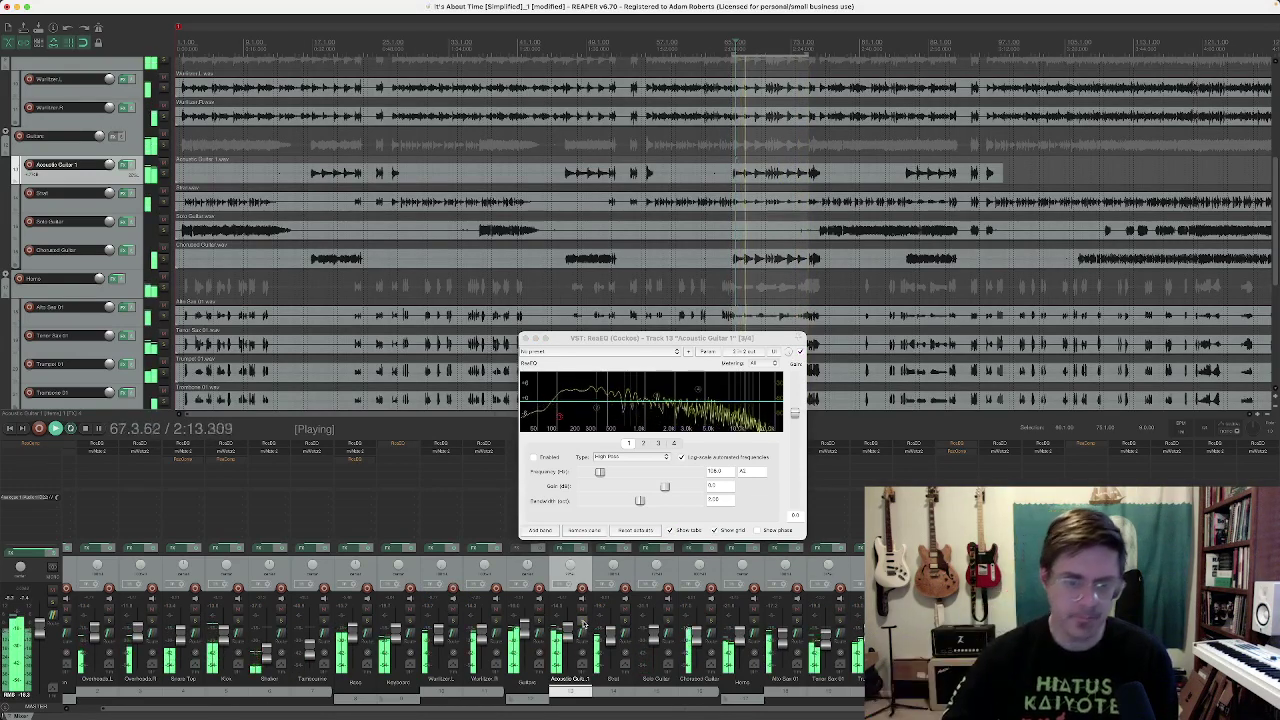
left_click(582, 622)
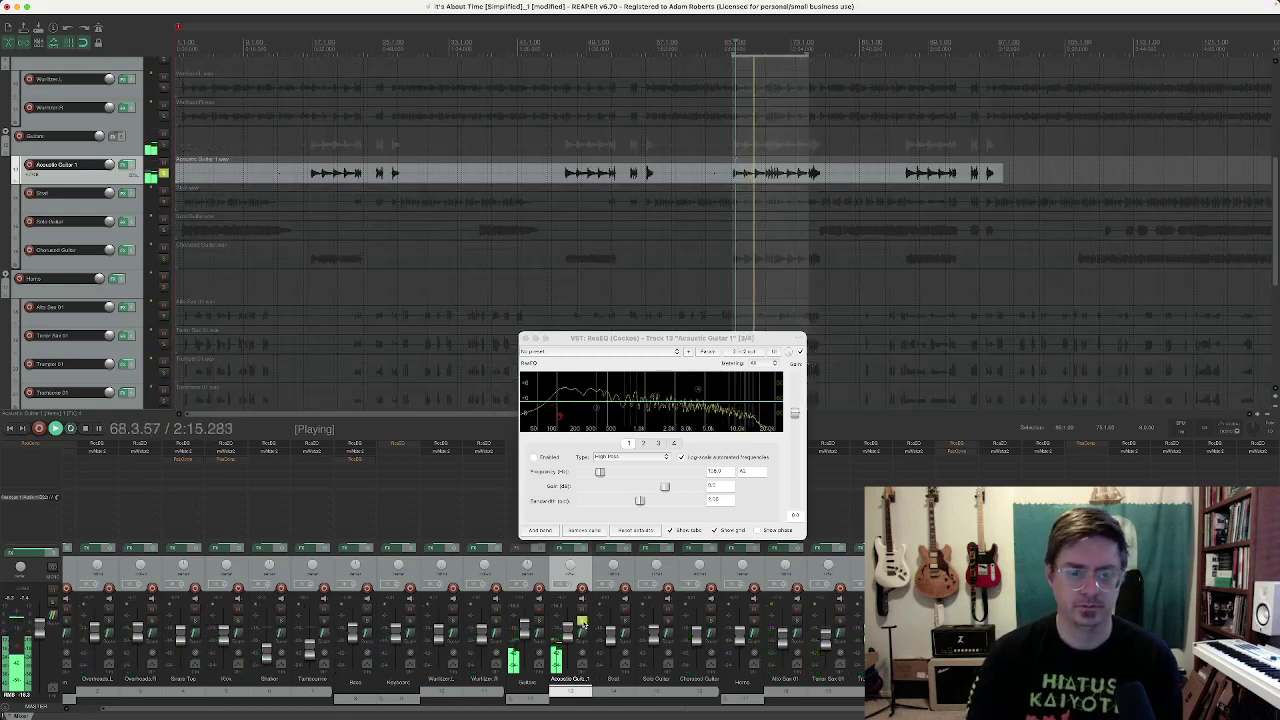
key("space")
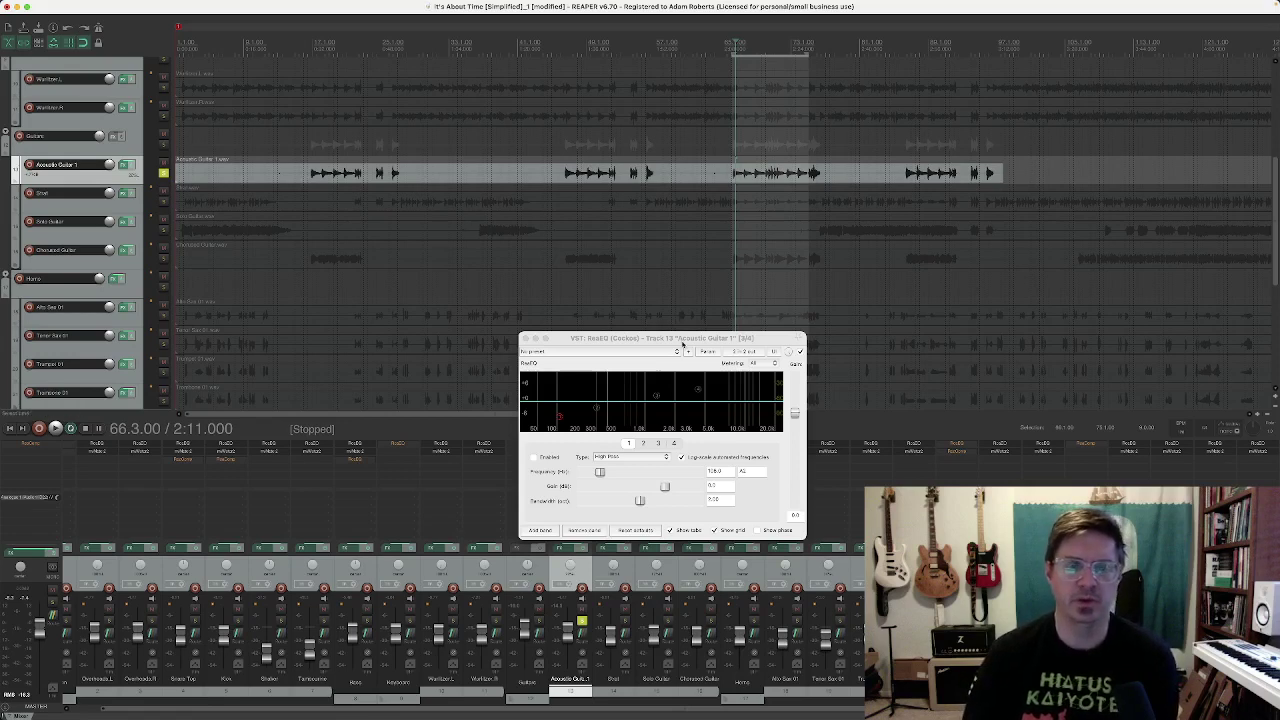
left_click(683, 341)
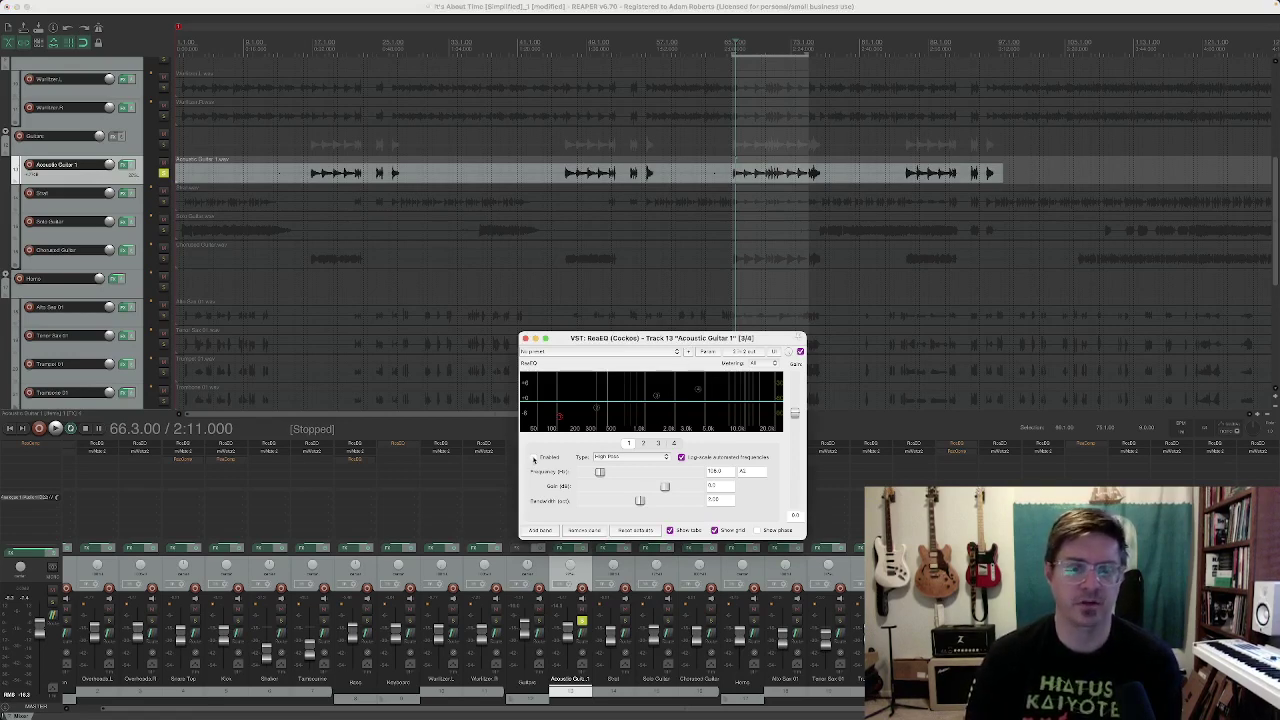
Enable the high-pass filter on ReaEQ band 1 and compare the guitar with and without it during playback.
left_click(533, 457)
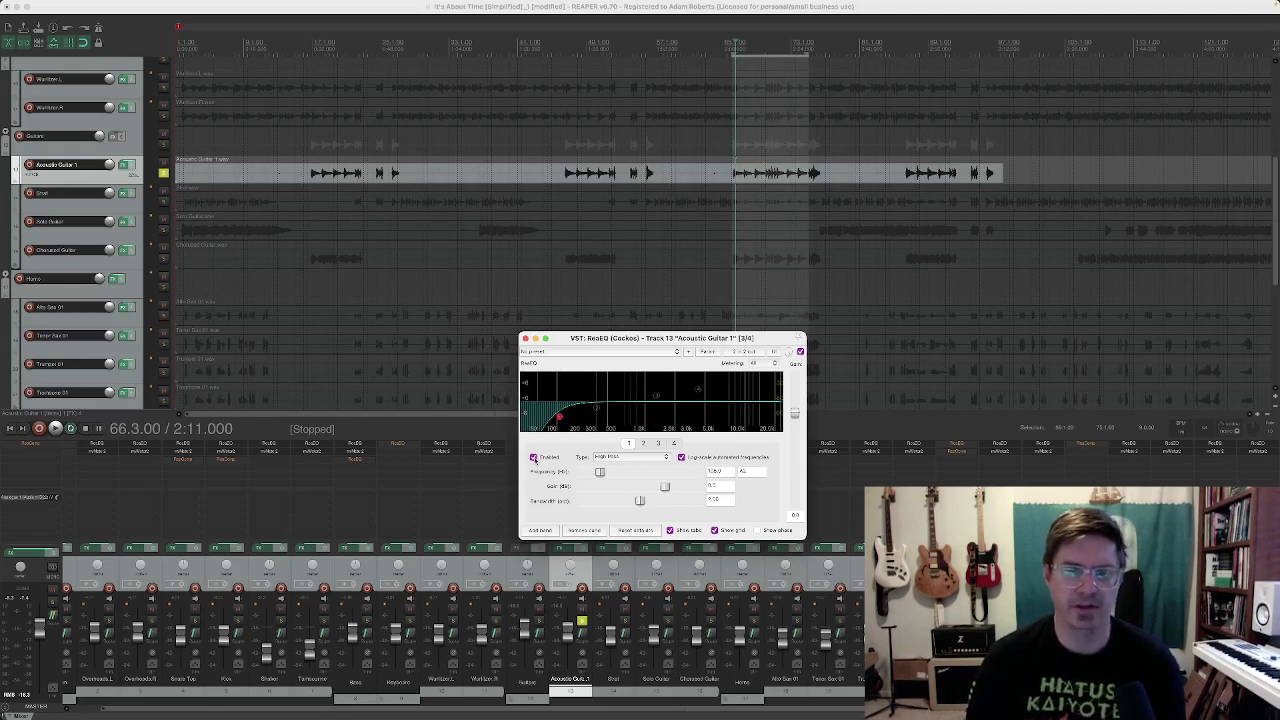
left_click(533, 457)
key("space")
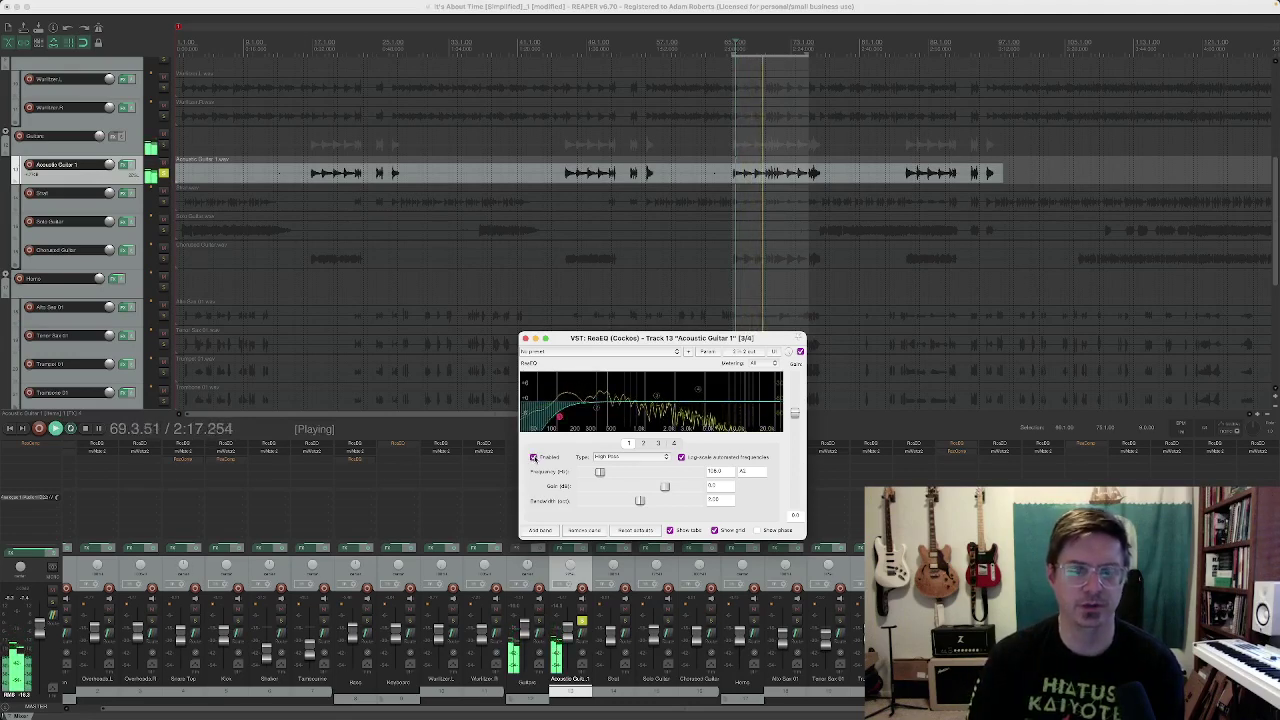
left_click(533, 457)
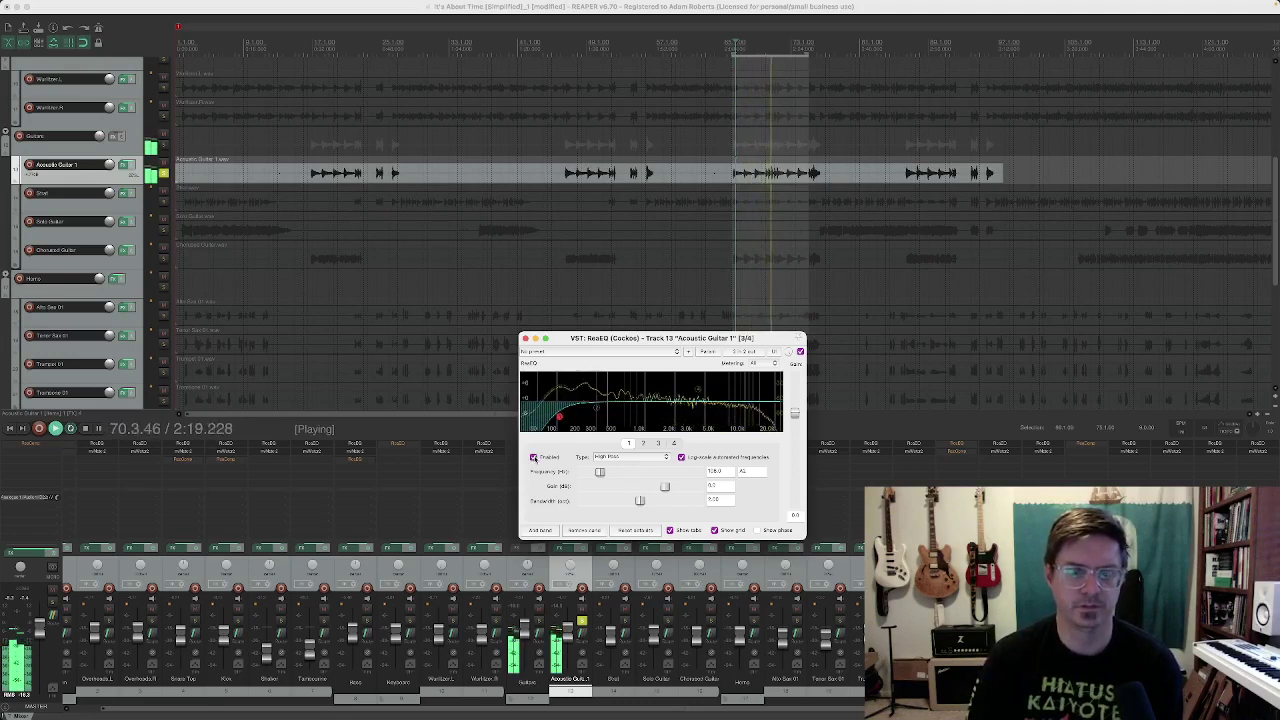
left_click(533, 457)
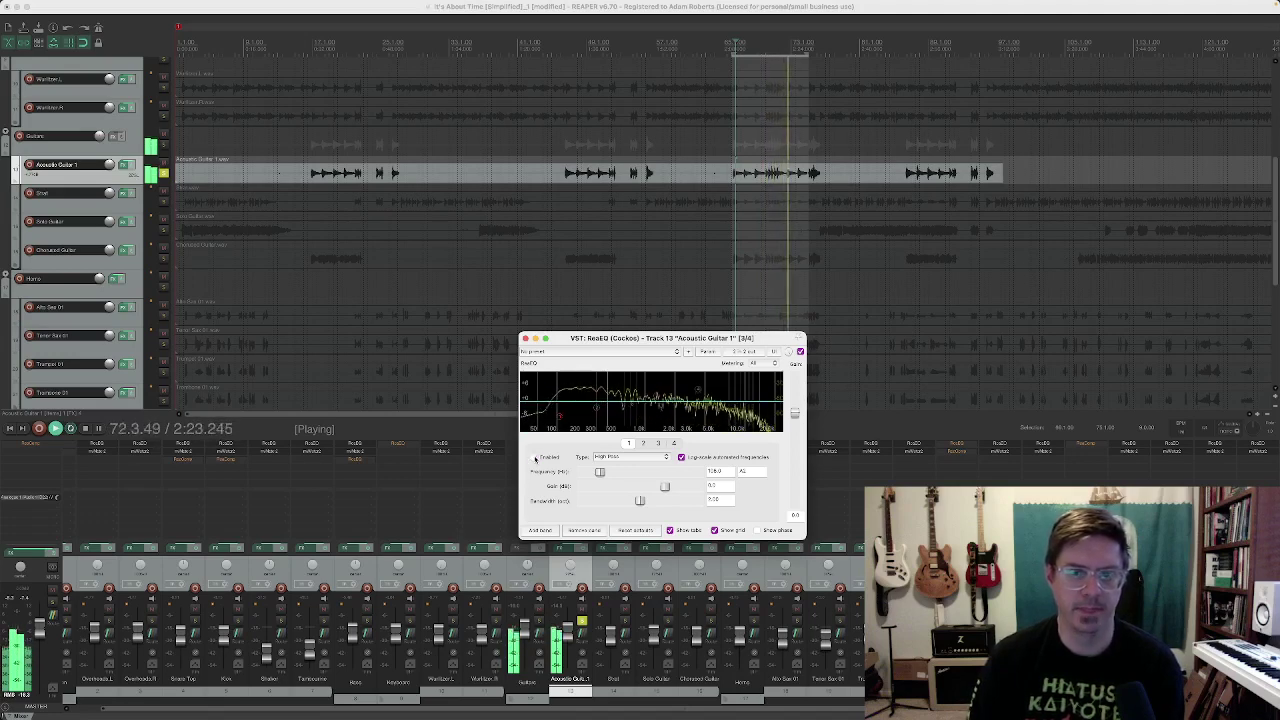
left_click(533, 457)
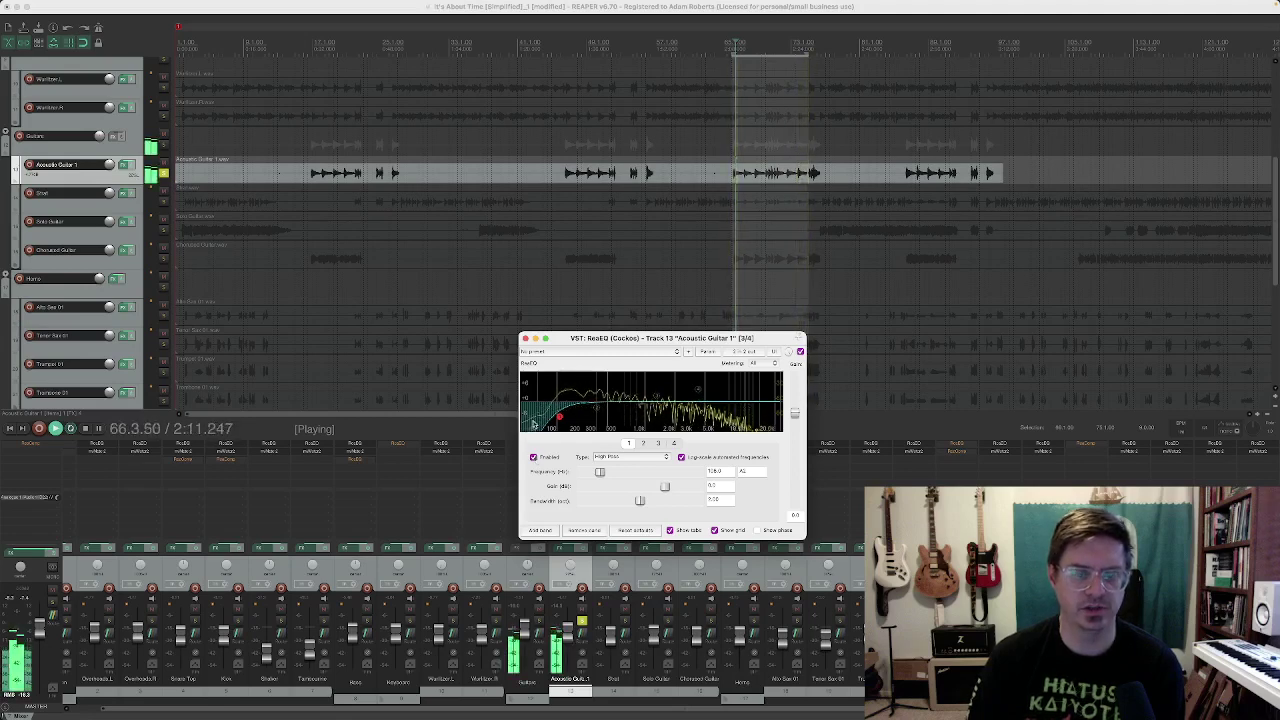
Enable the cut on ReaEQ band 2 and compare the playing guitar with and without it.
left_click(643, 444)
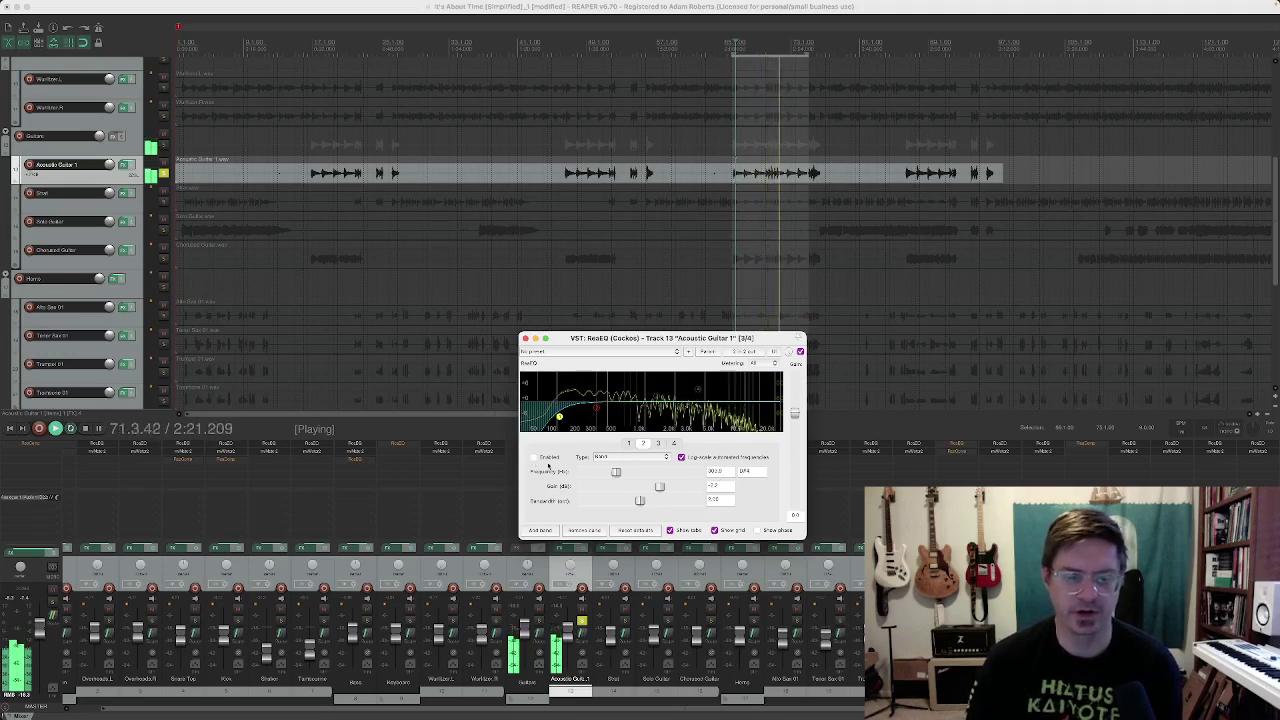
left_click(534, 457)
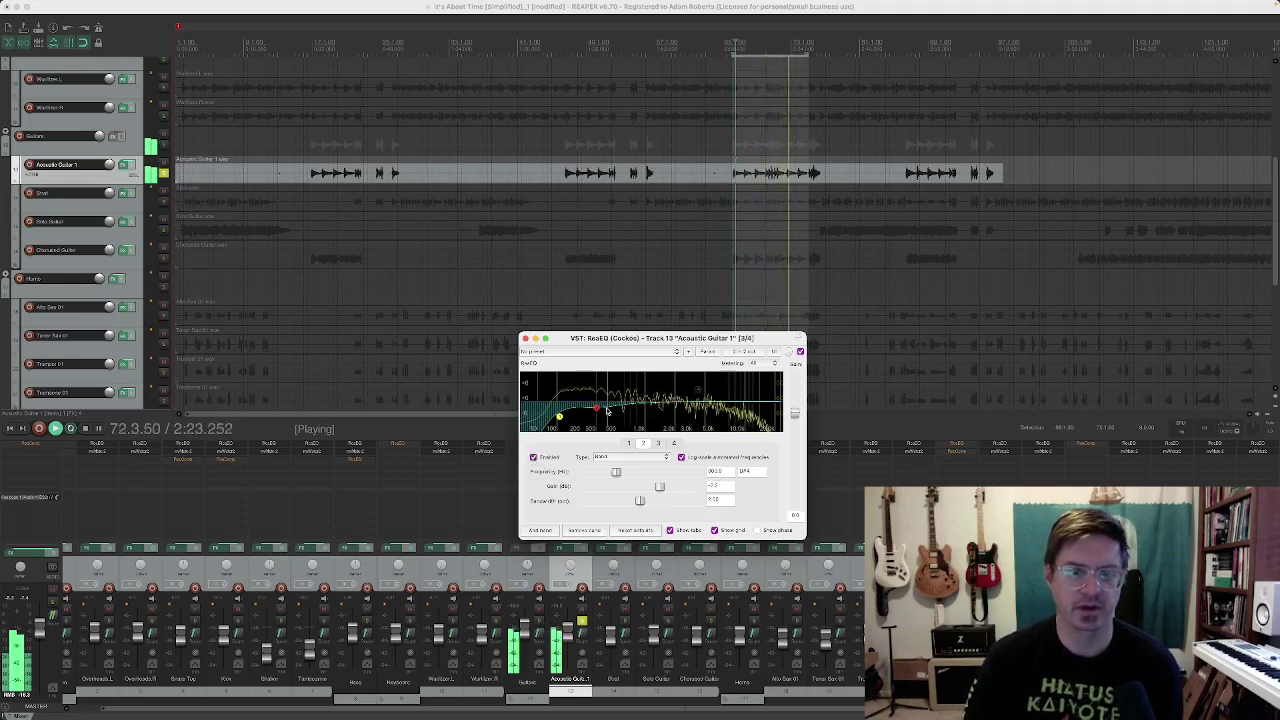
left_click(534, 458)
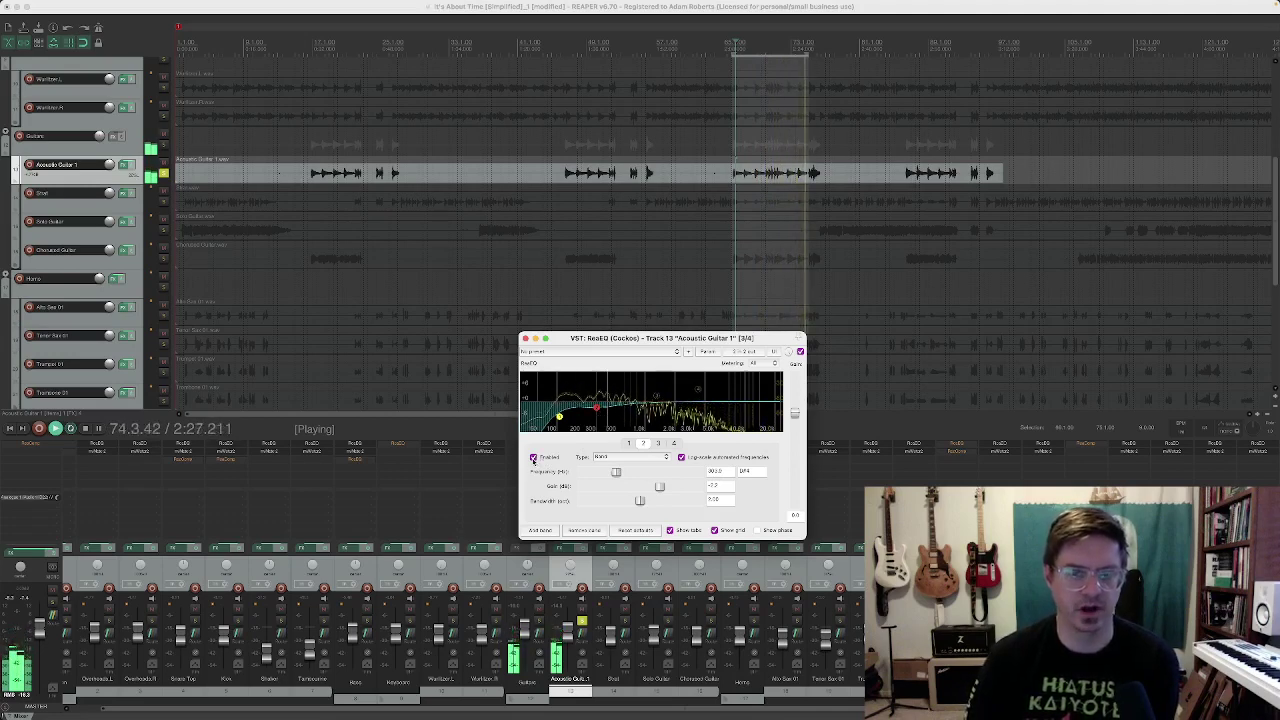
left_click(534, 459)
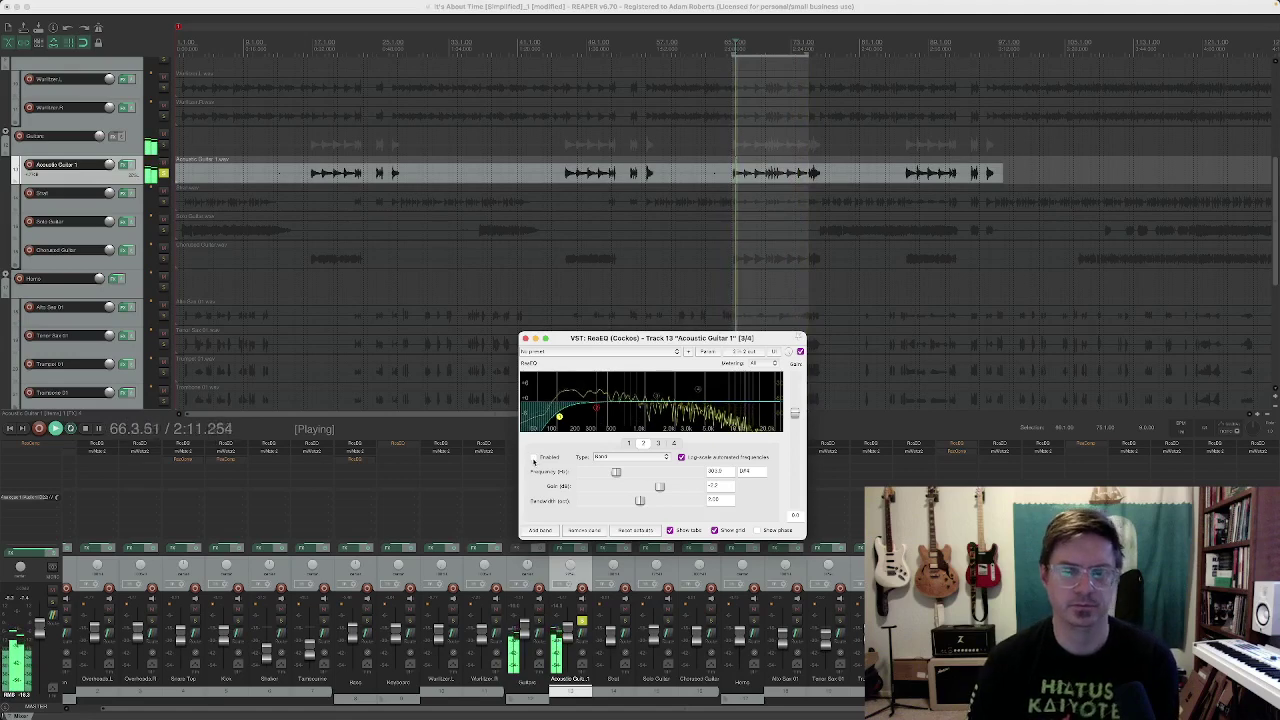
left_click(534, 459)
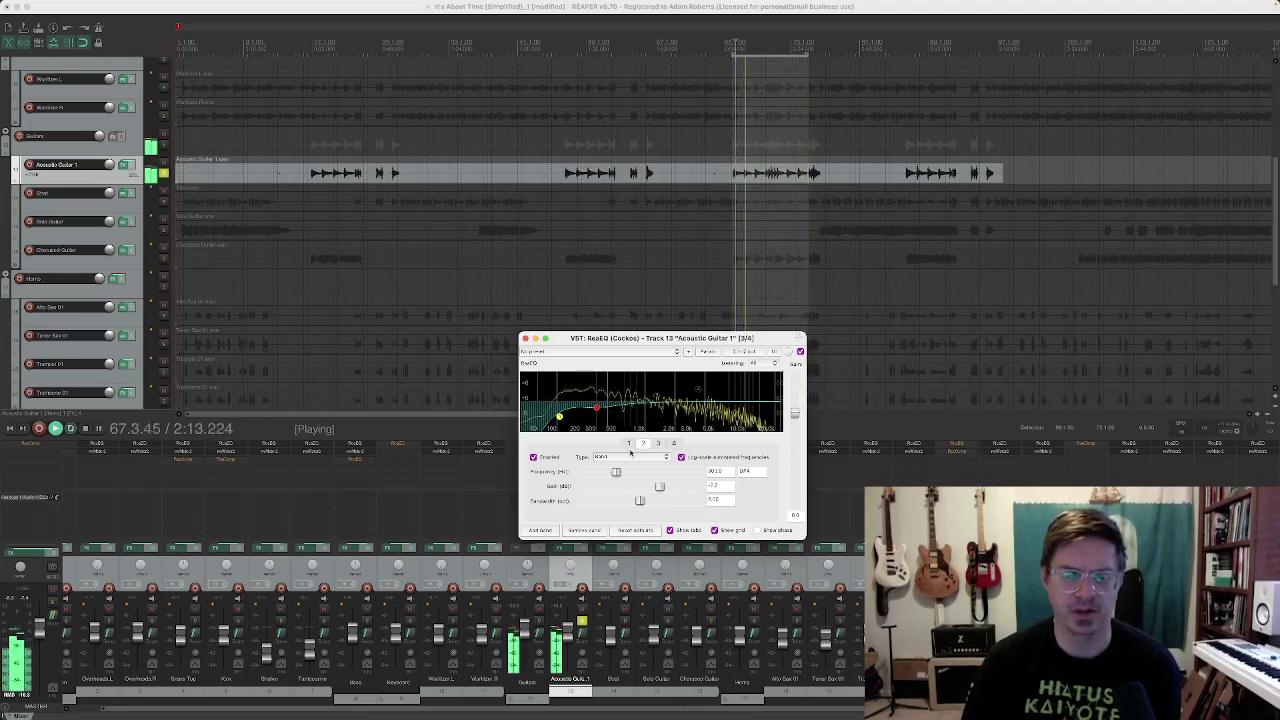
Enable the boost on ReaEQ band 3 and compare the playing guitar with and without it.
left_click(659, 443)
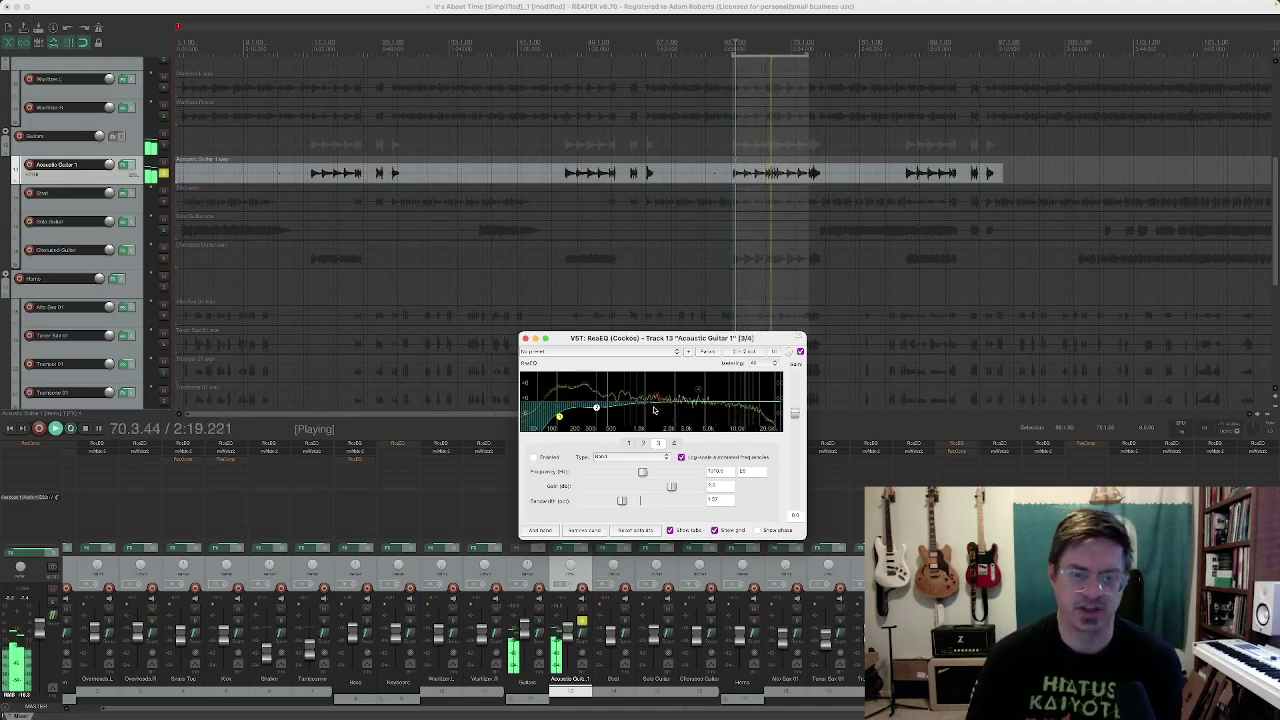
left_click(533, 457)
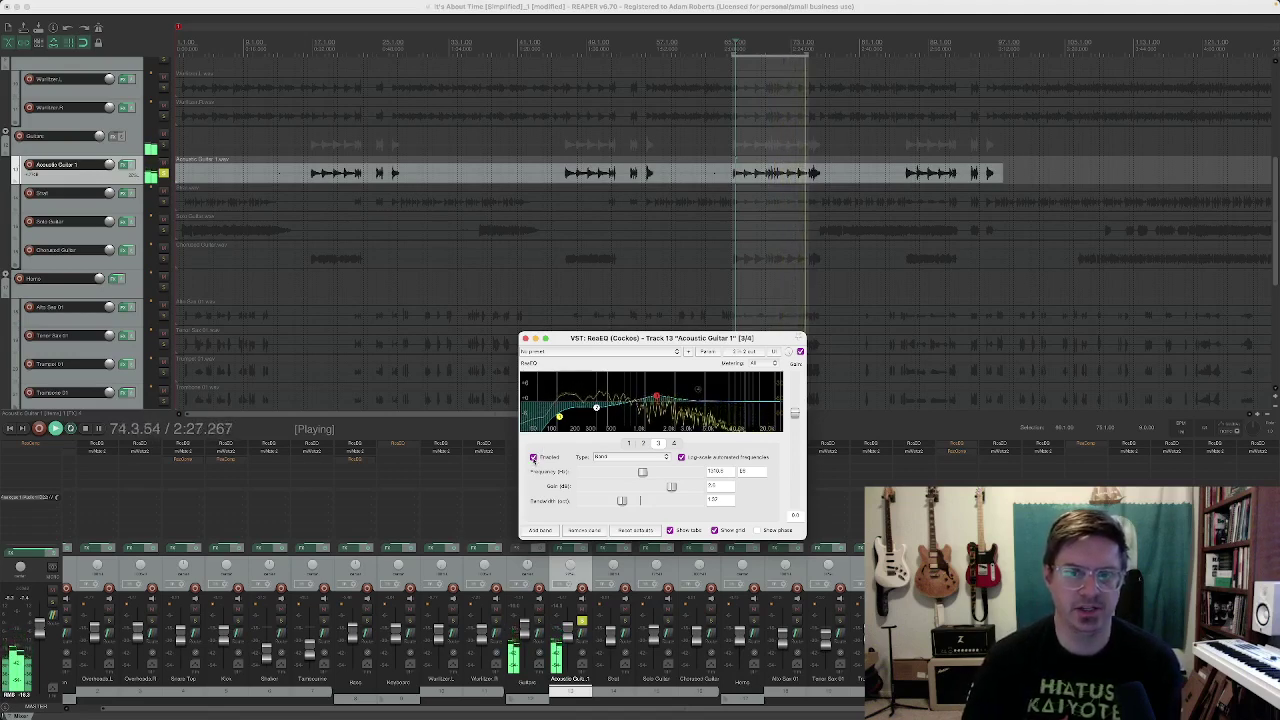
left_click(534, 458)
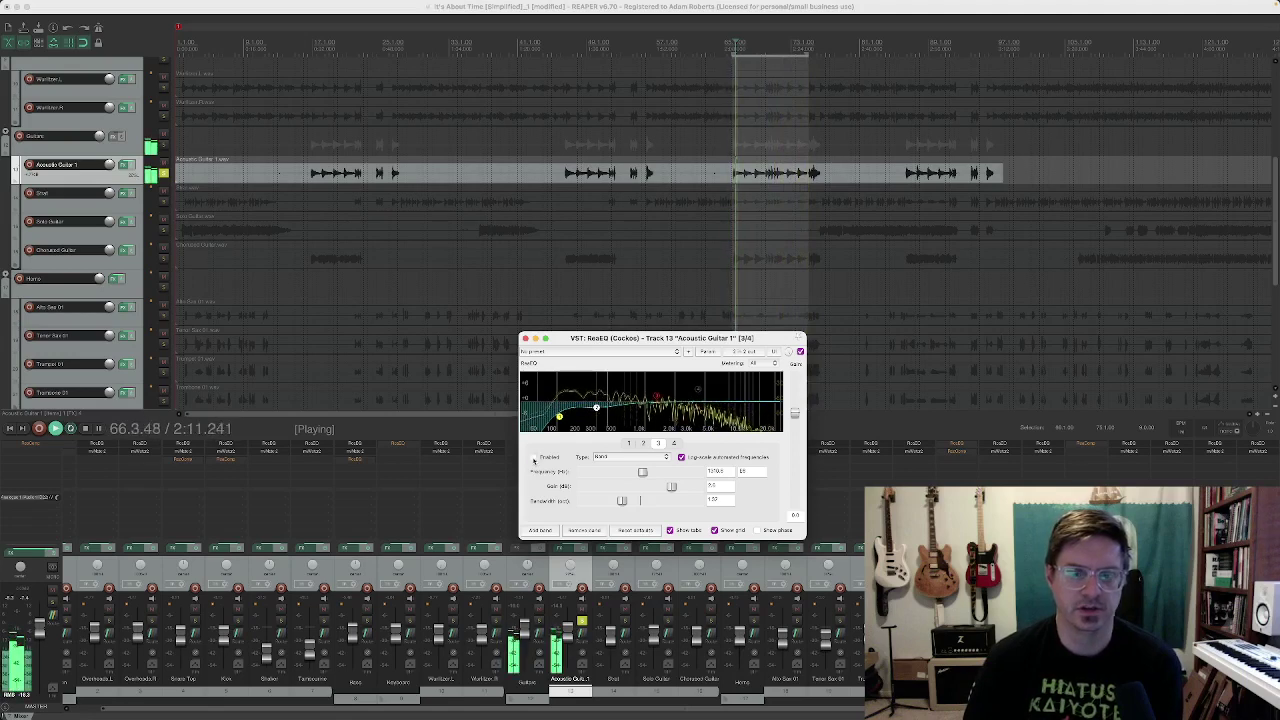
left_click(534, 458)
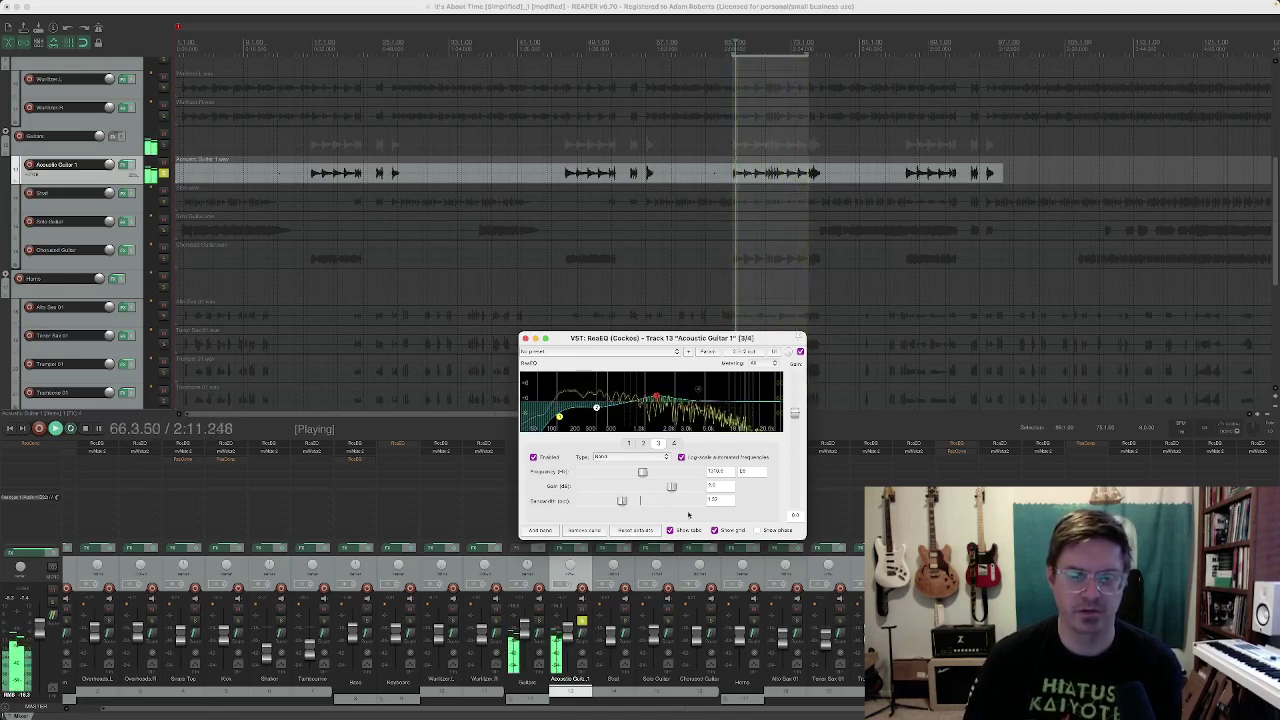
Try wider and narrower bandwidths on band 3 during playback, finishing close to its starting width.
left_click_drag(622, 500, 653, 501)
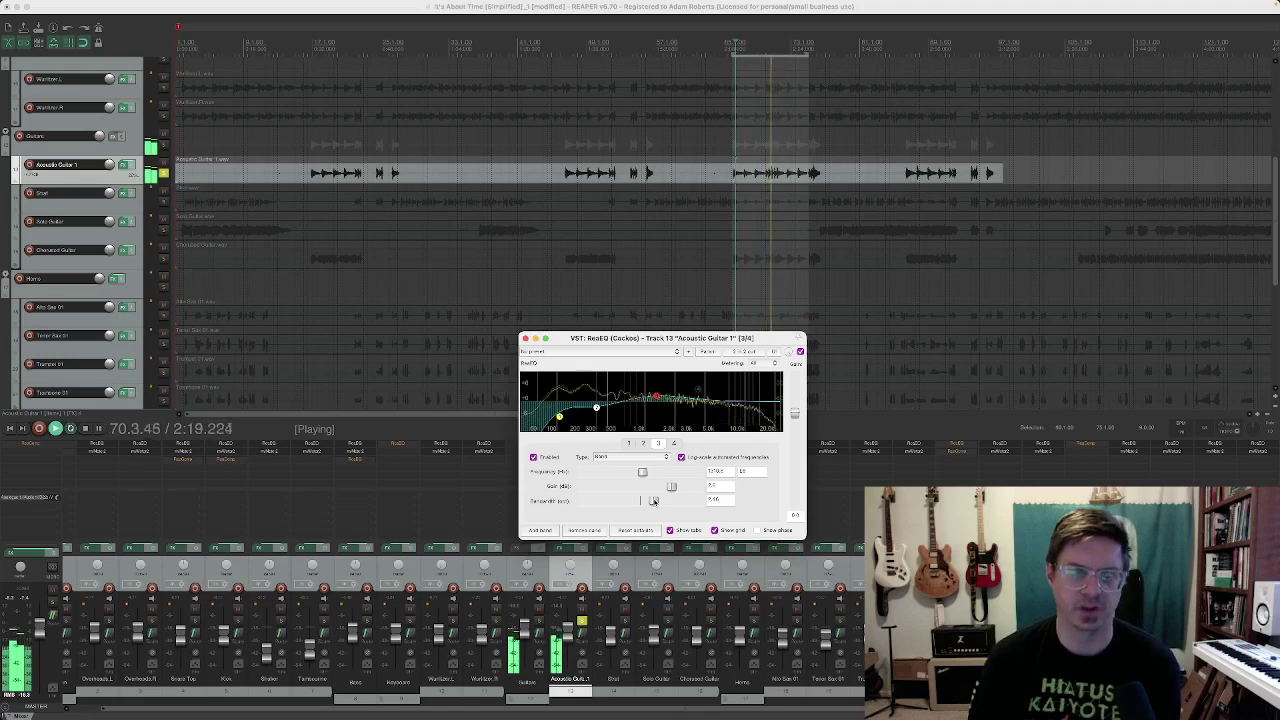
left_click_drag(653, 500, 625, 501)
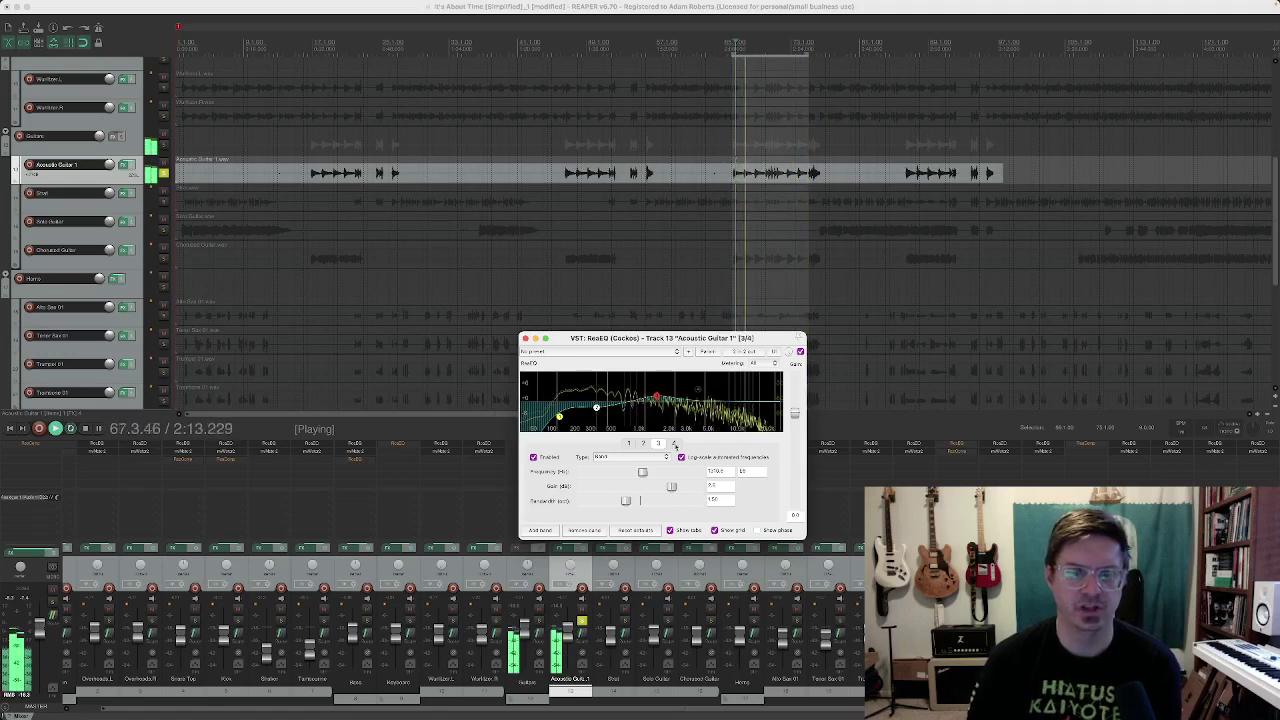
left_click_drag(625, 500, 548, 502)
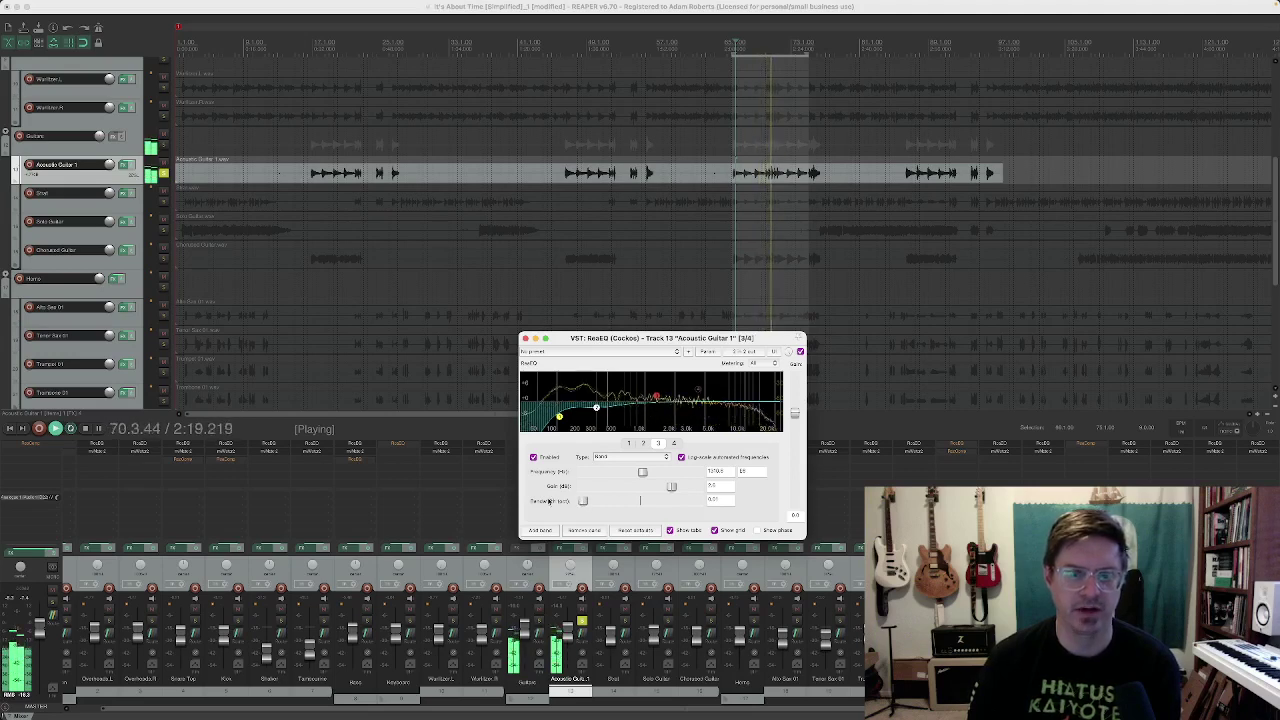
left_click_drag(583, 501, 624, 501)
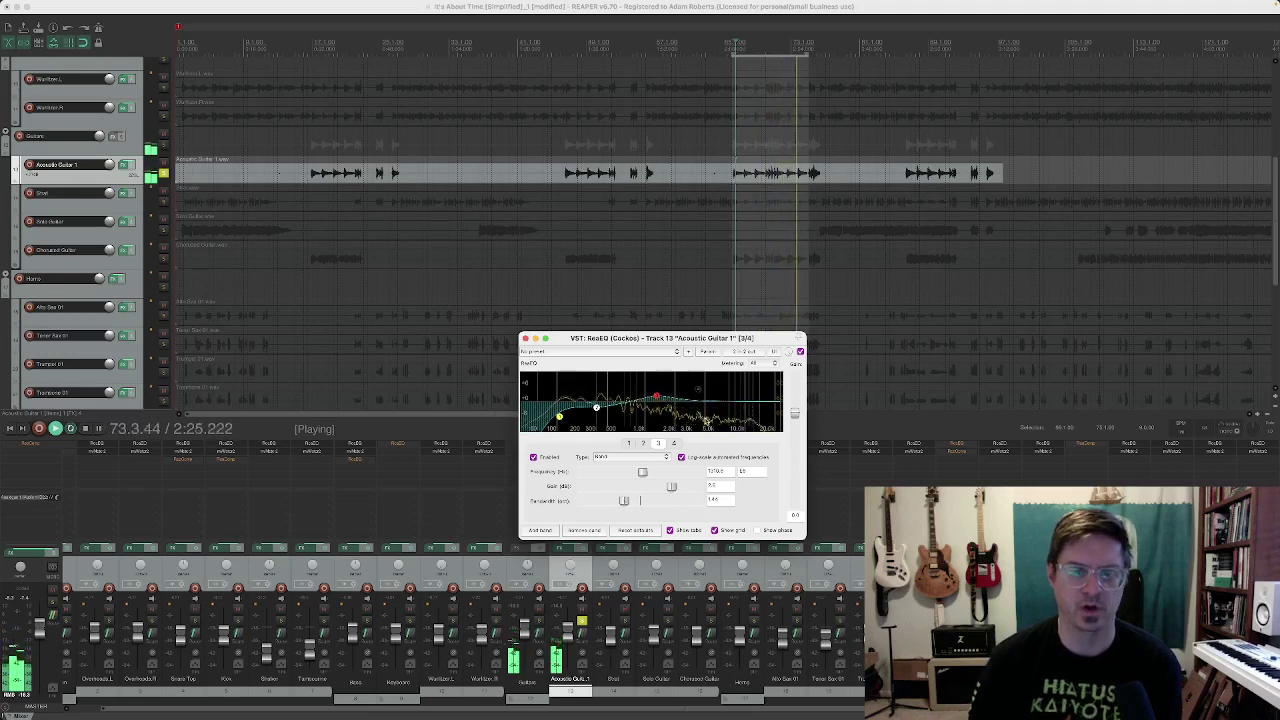
Enable the high shelf on ReaEQ band 4 and compare the playing guitar with and without it.
left_click(674, 443)
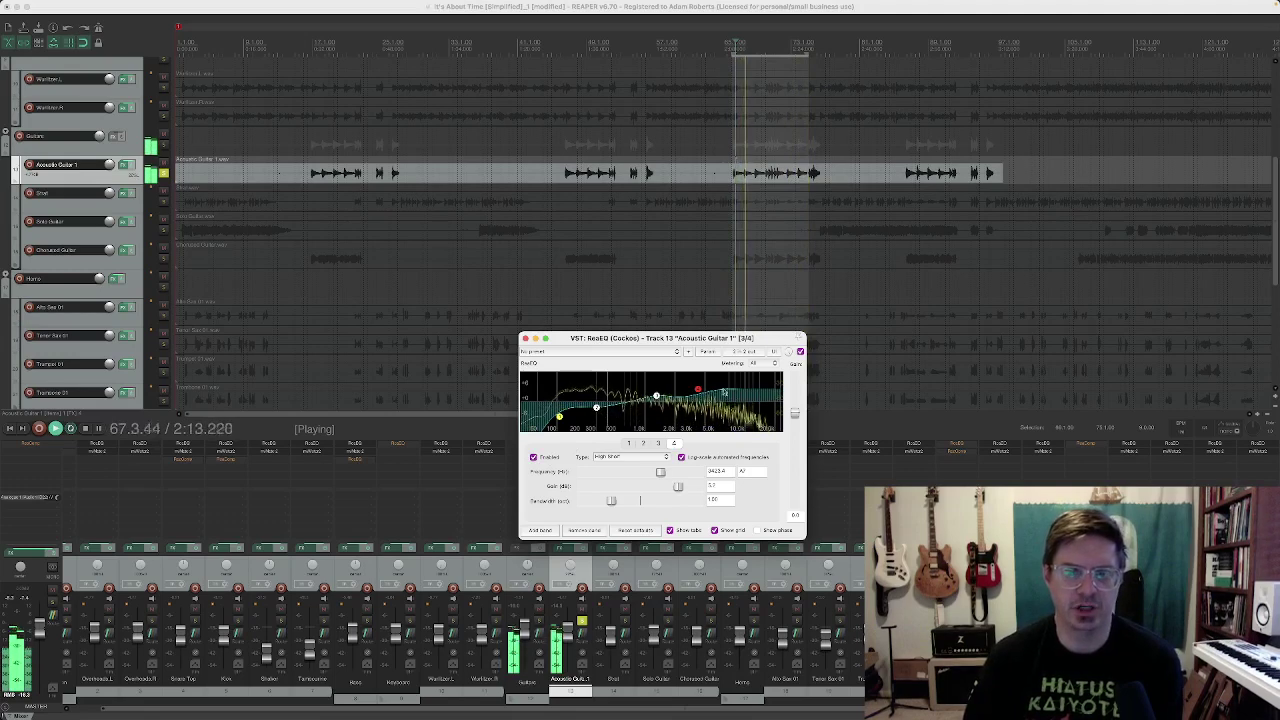
left_click(533, 458)
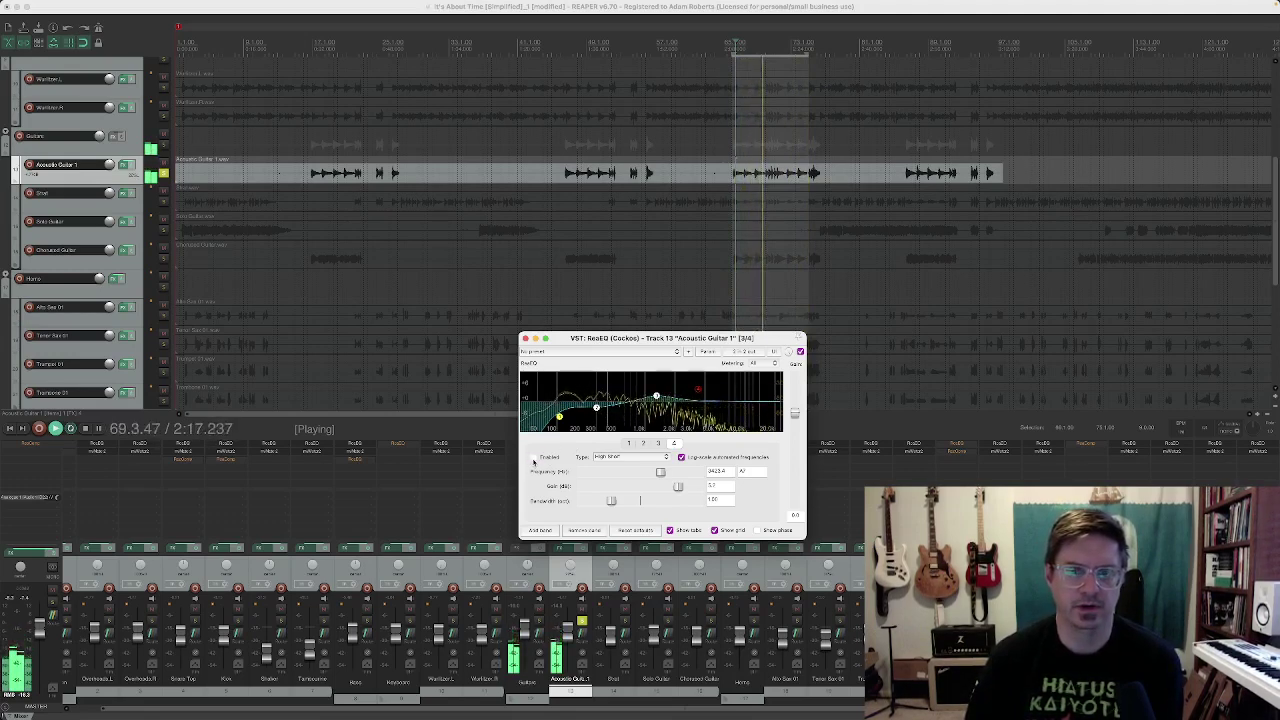
left_click(533, 458)
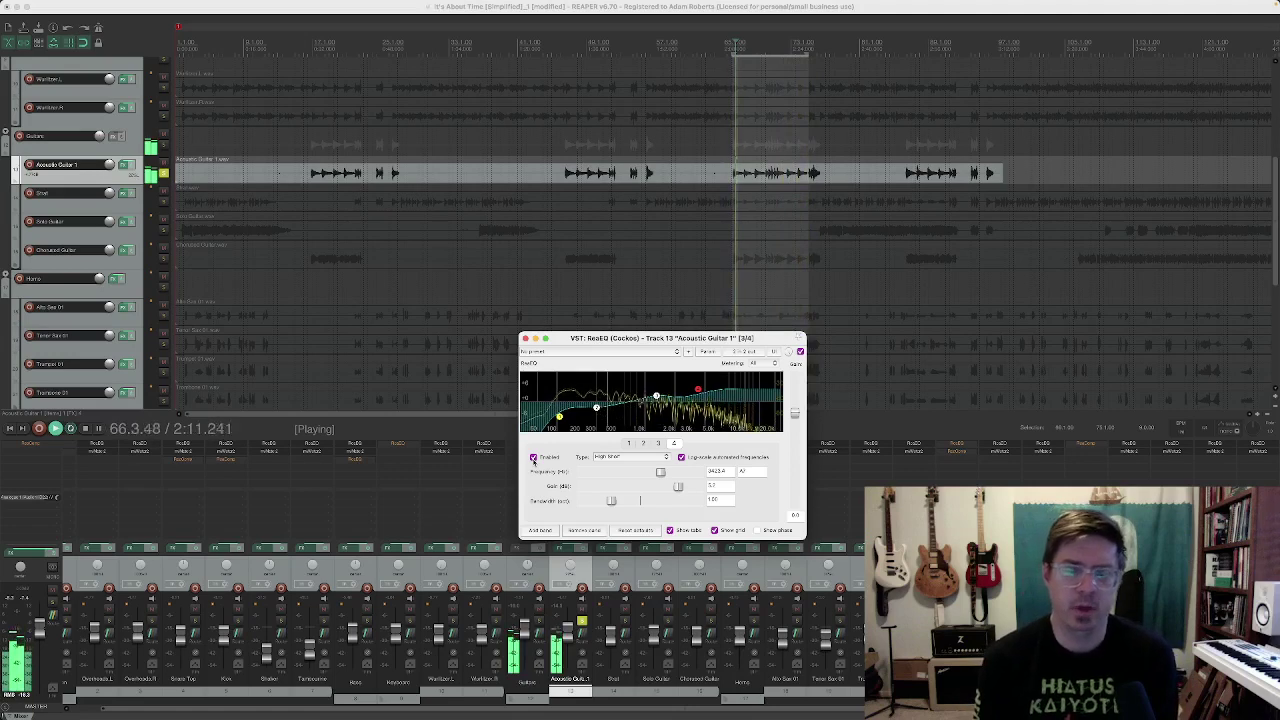
Unsolo Acoustic Guitar 1 and compare the full mix with its ReaEQ bypassed and active, leaving the EQ active.
left_click(583, 623)
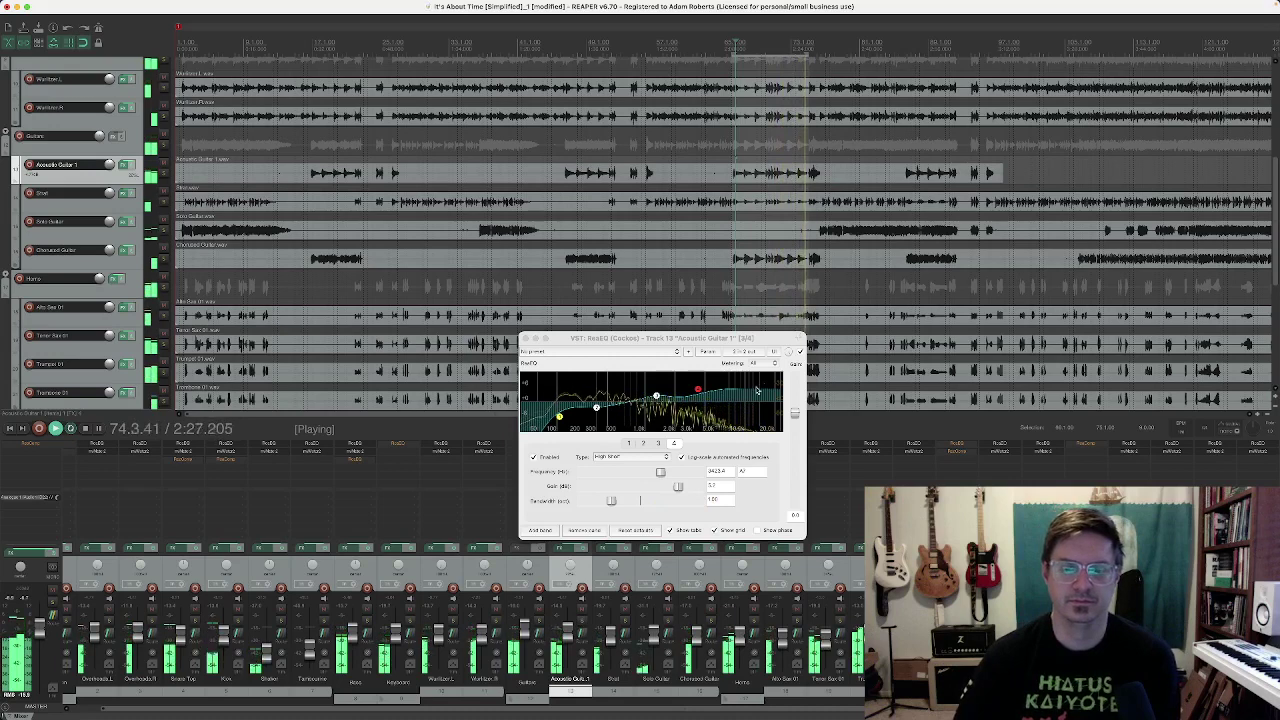
left_click(800, 352)
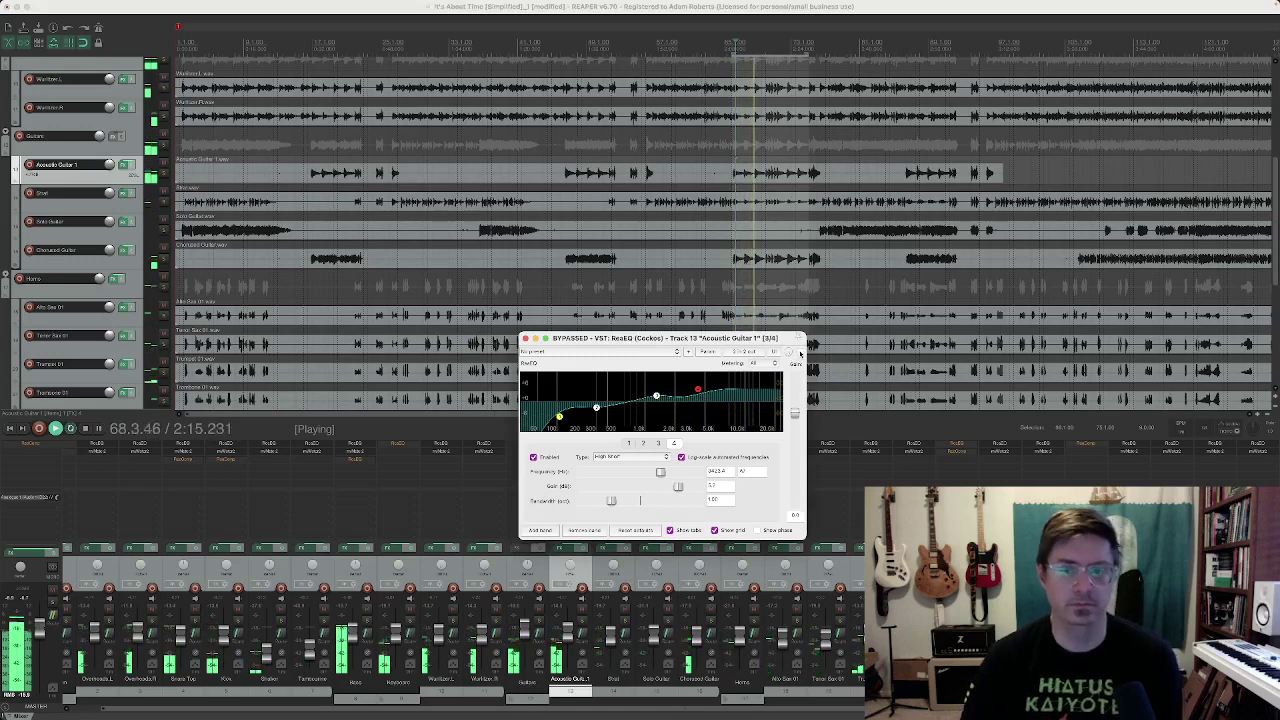
left_click(800, 352)
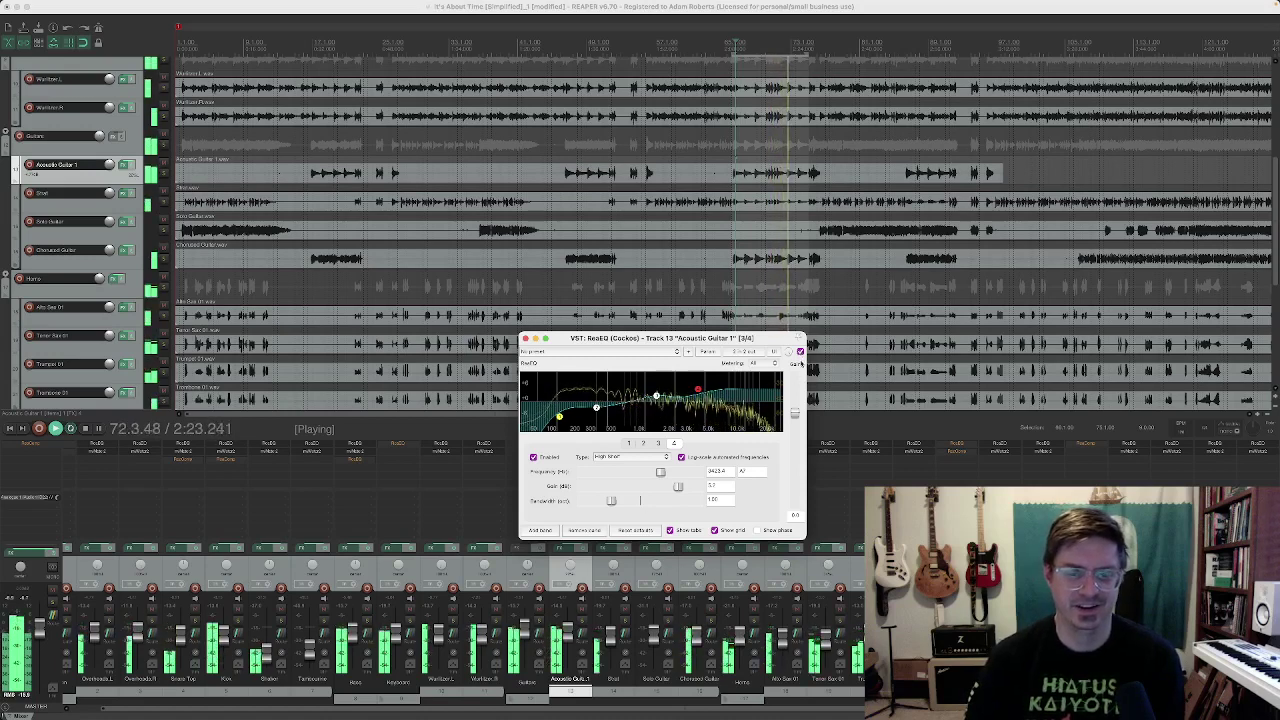
left_click(801, 353)
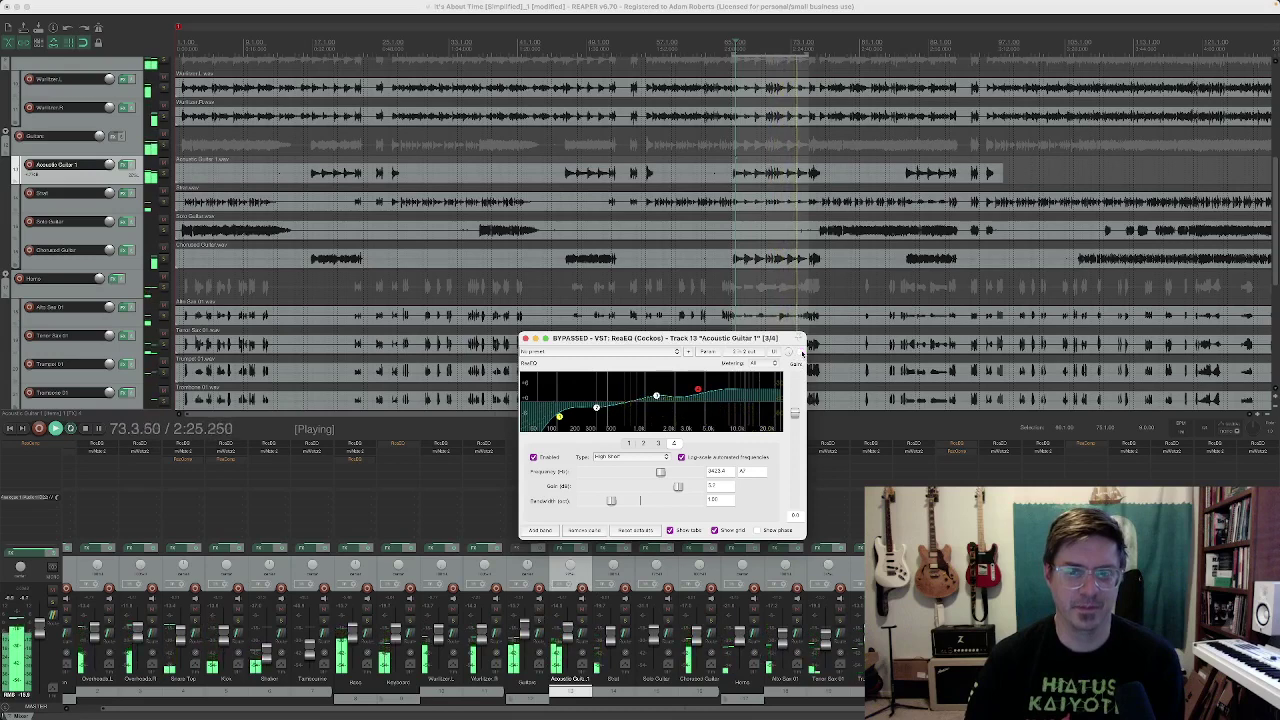
left_click(801, 353)
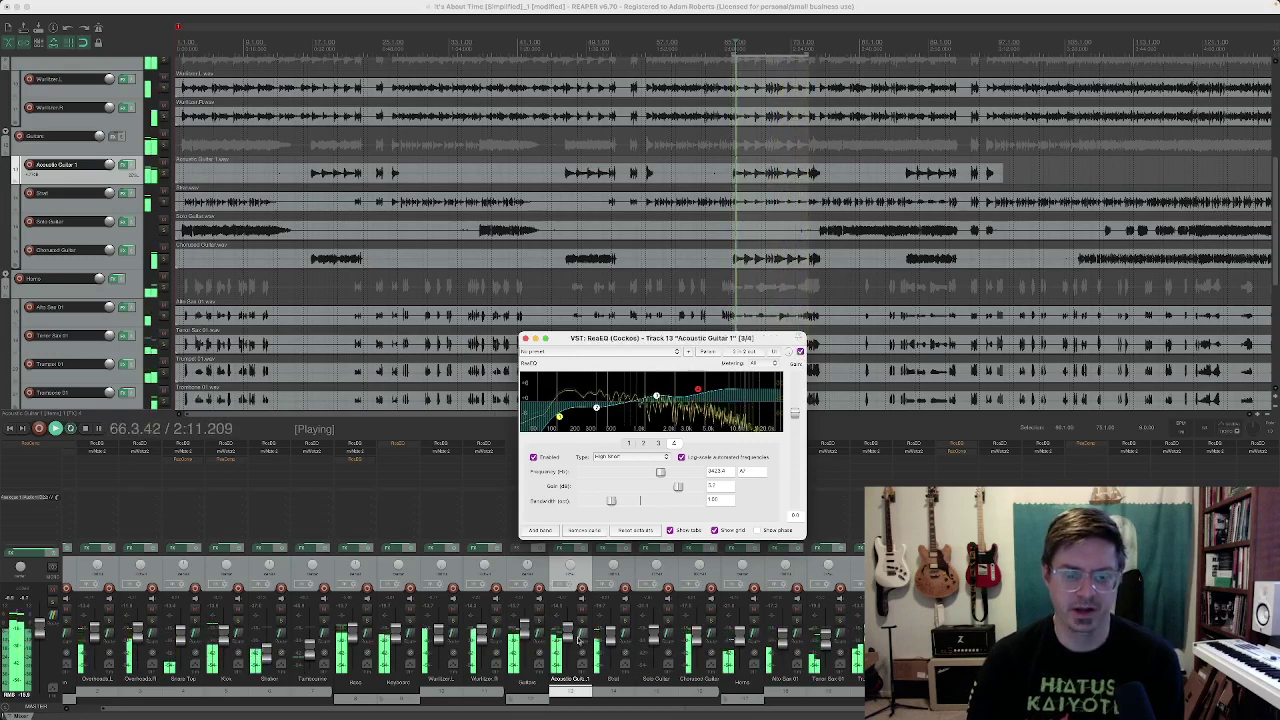
Raise the Acoustic Guitar 1 volume slightly during playback, then close its ReaEQ and stop playback.
left_click_drag(566, 638, 567, 633)
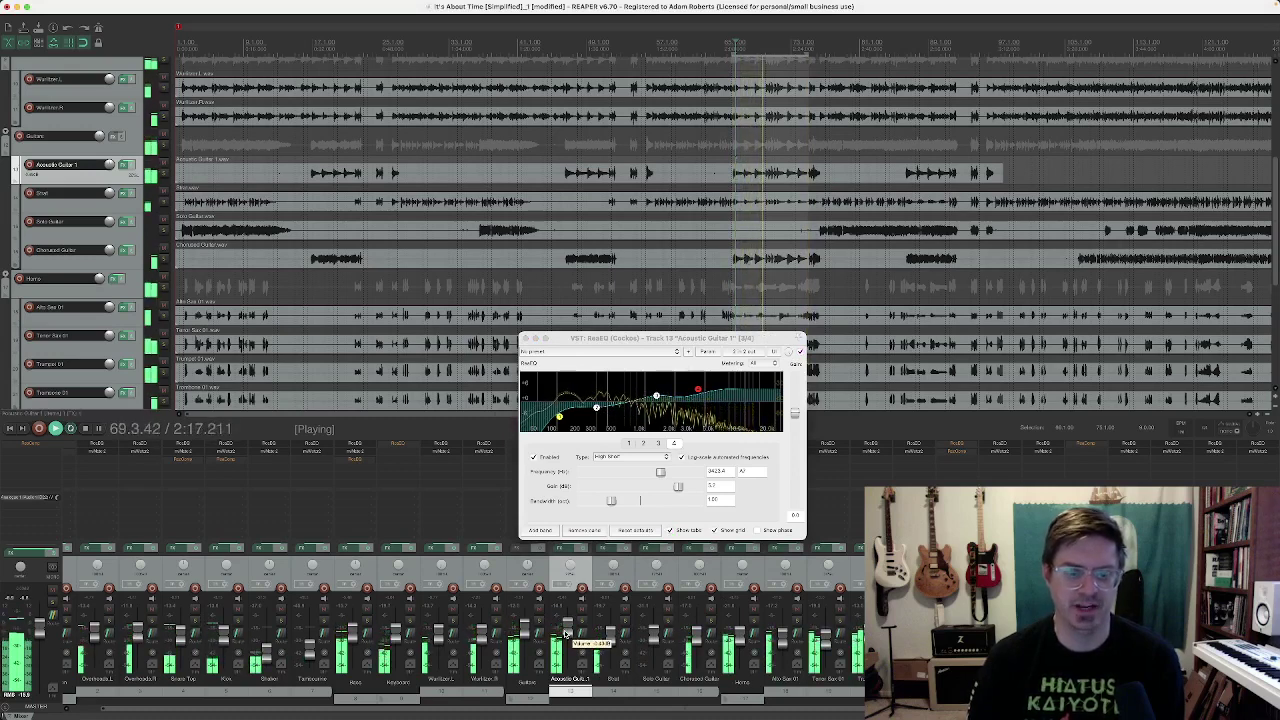
left_click_drag(566, 633, 566, 635)
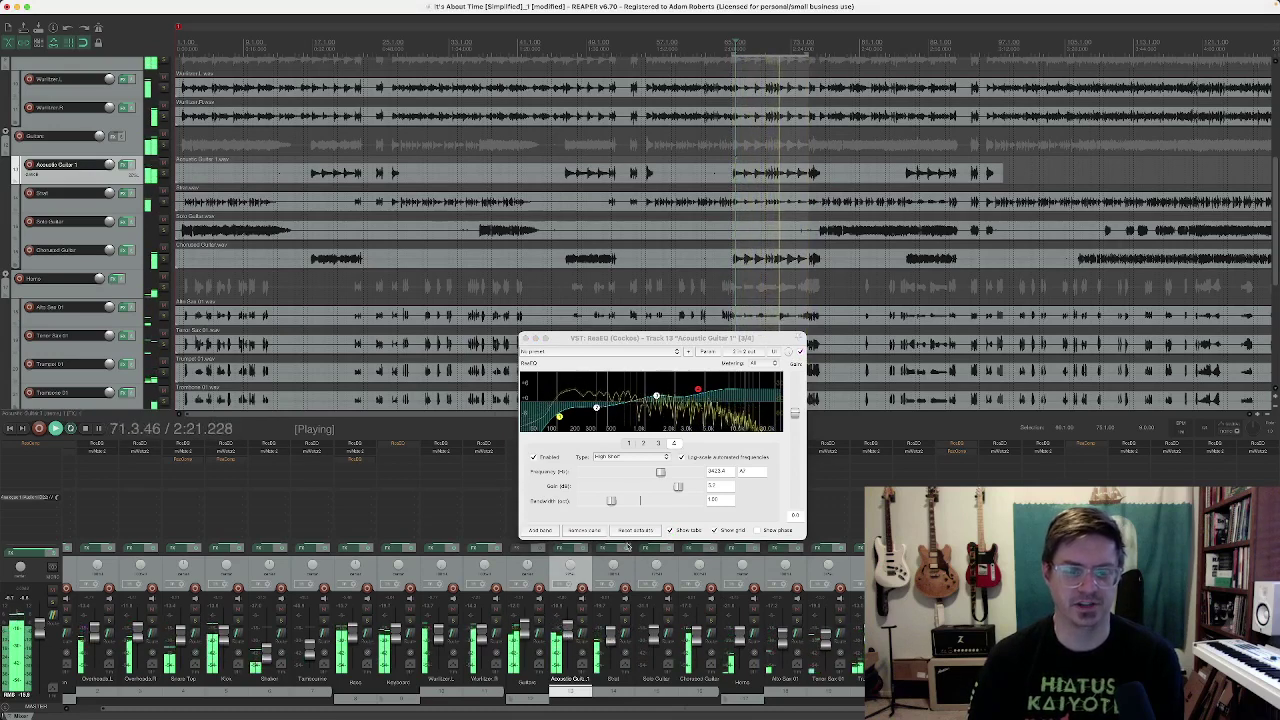
left_click(521, 337)
key("space")
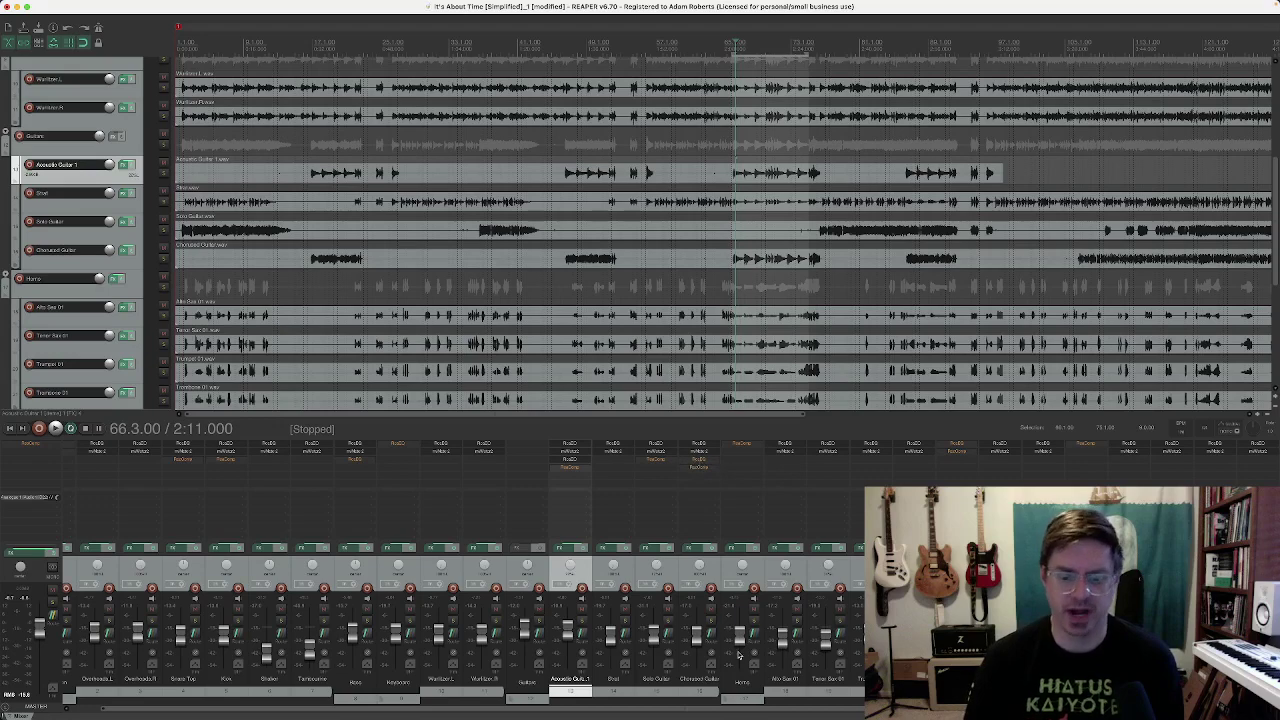
Open the bypassed ReaEQ on Chorused Guitar, solo the track and play the looped section.
left_click(700, 460)
left_click_drag(943, 122, 408, 417)
left_click(711, 622)
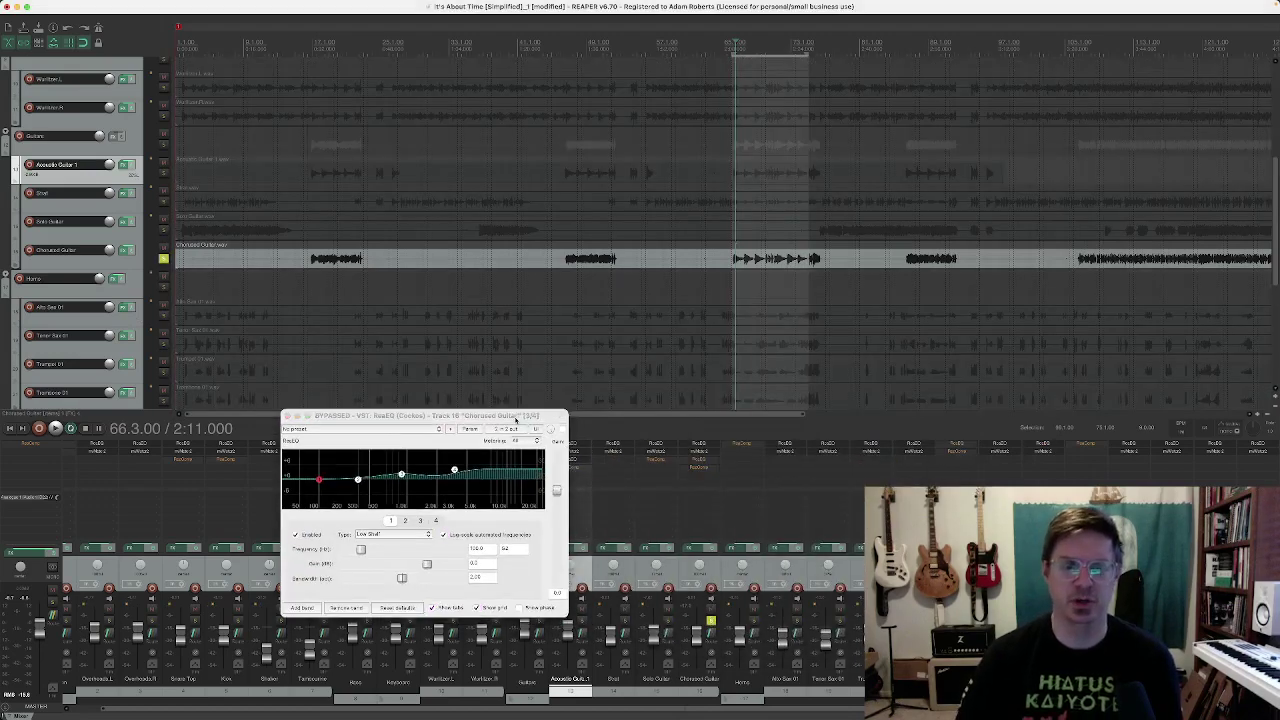
left_click_drag(516, 420, 613, 387)
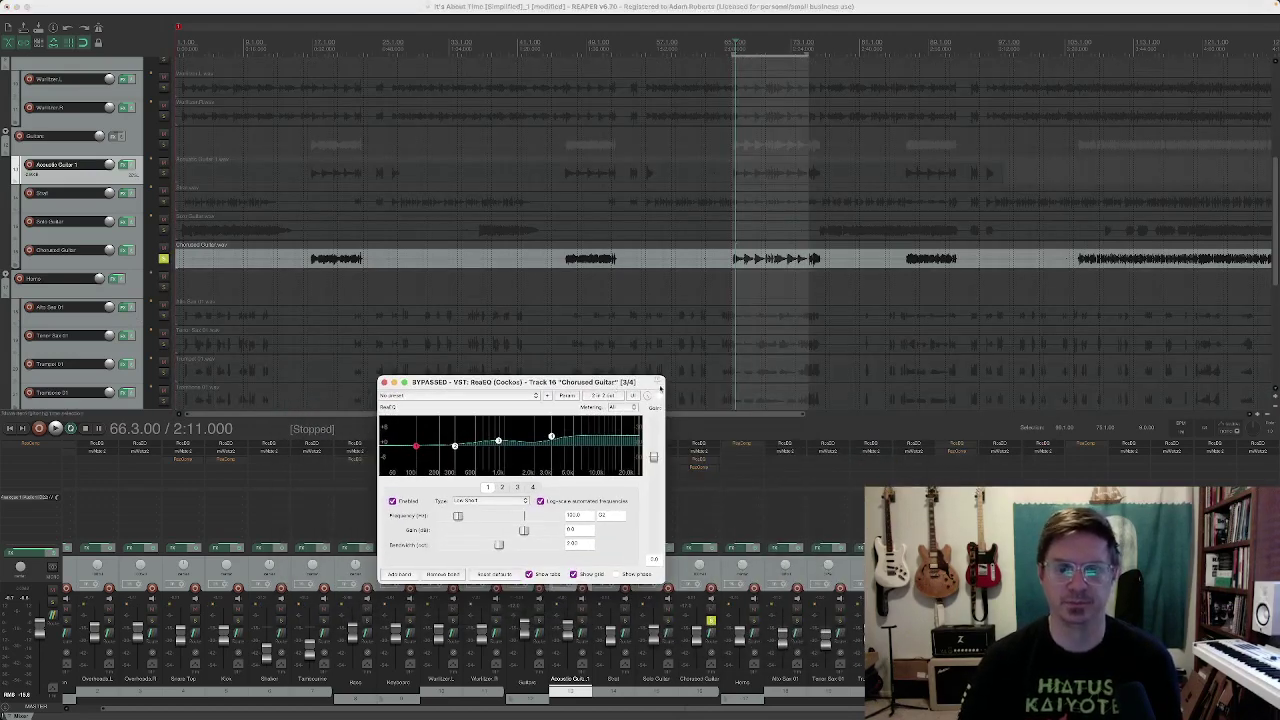
key("space")
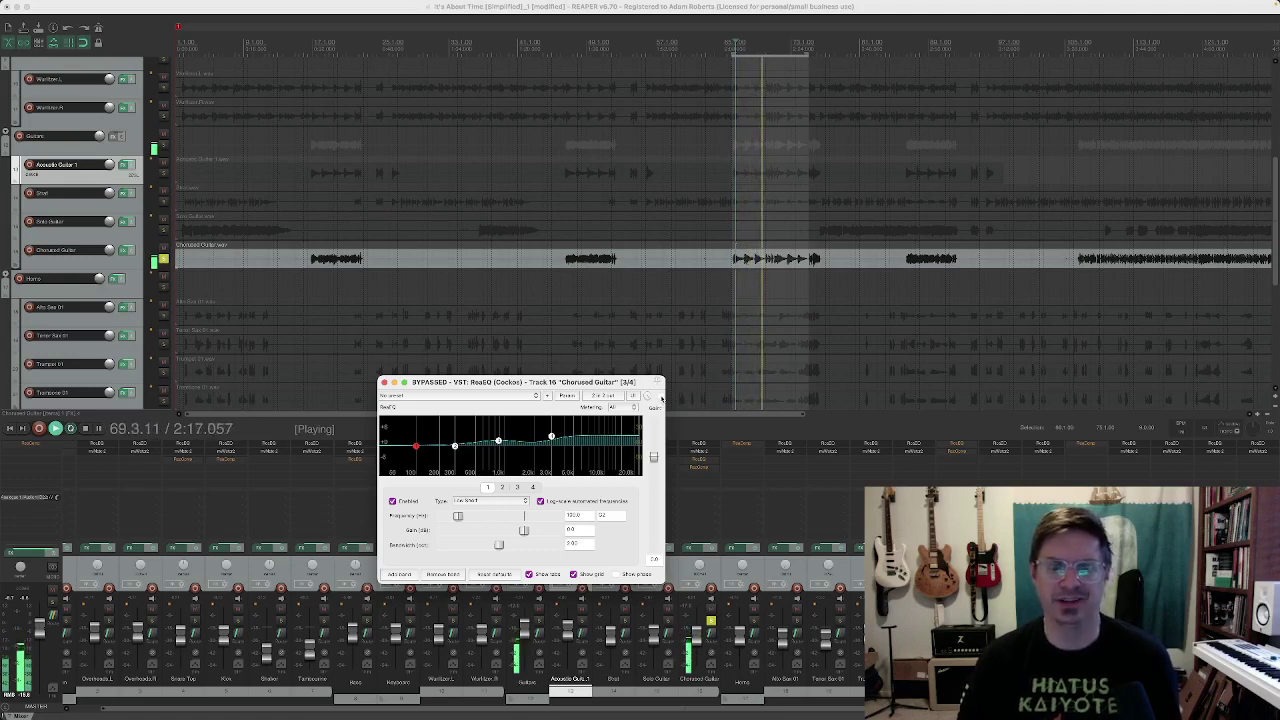
Activate ReaEQ on Chorused Guitar, inspect its mid and high boosts during playback, and close it.
left_click(658, 396)
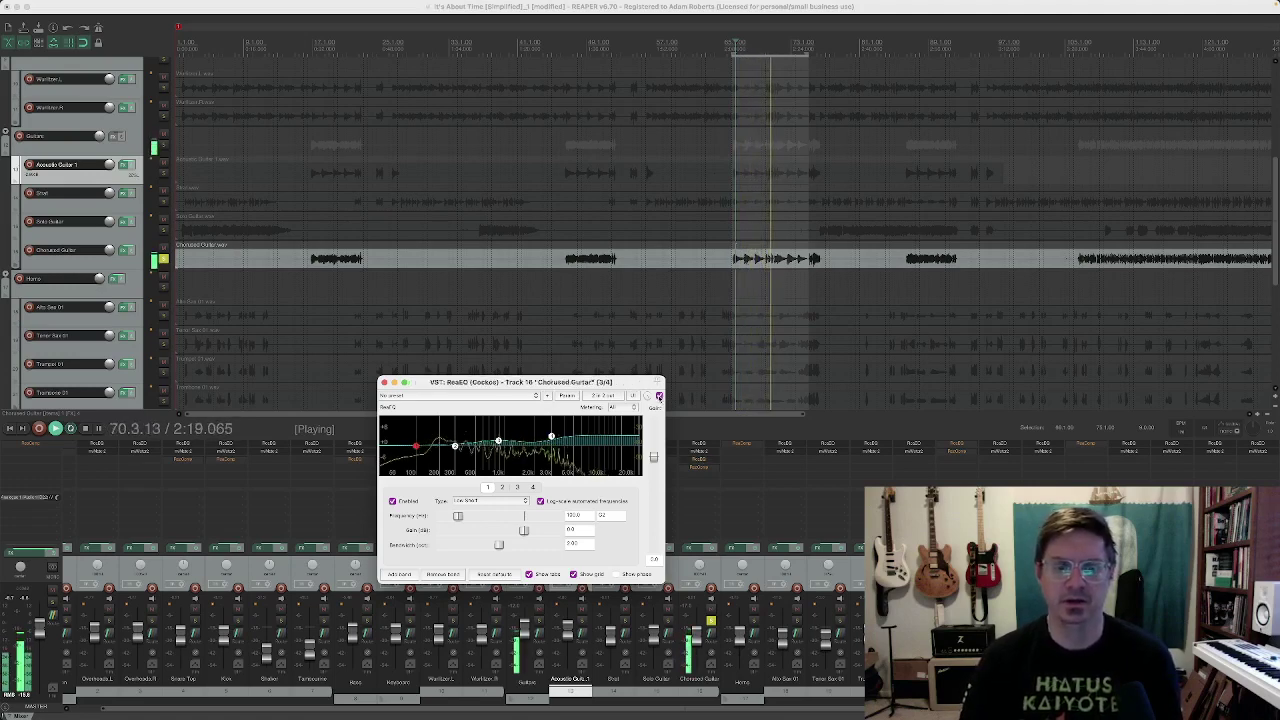
mouse_move(497, 441)
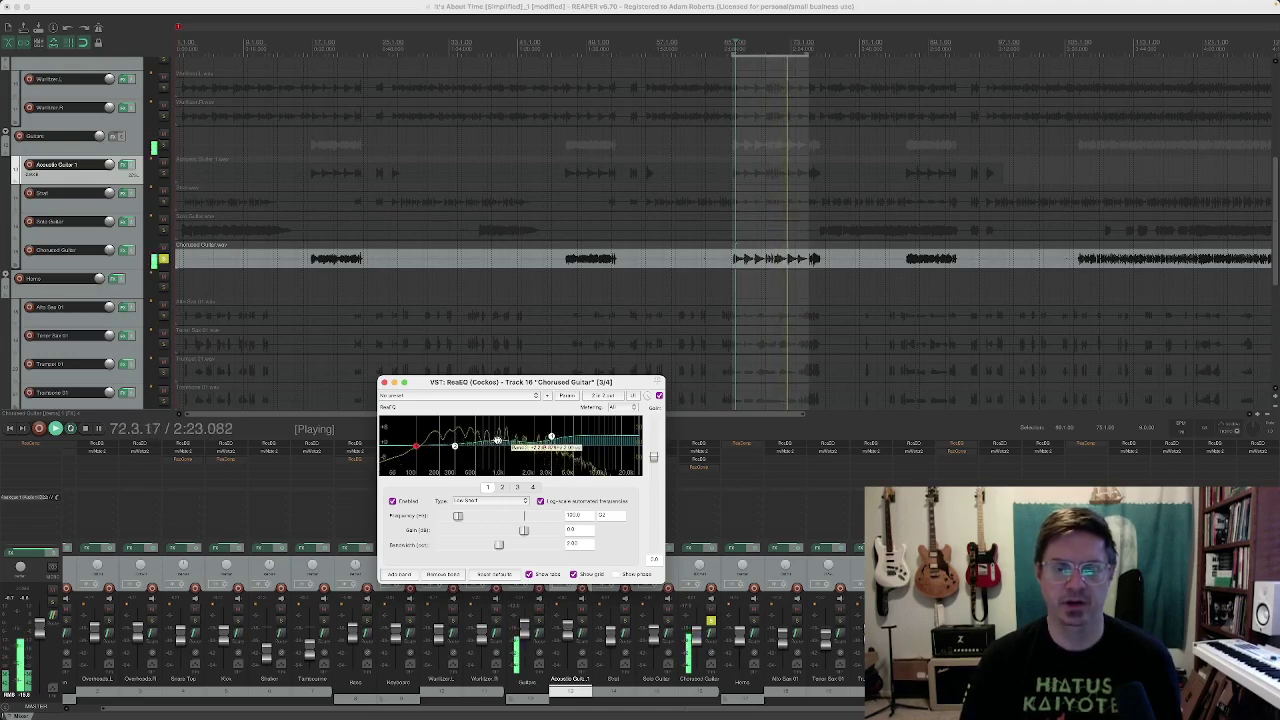
mouse_move(552, 438)
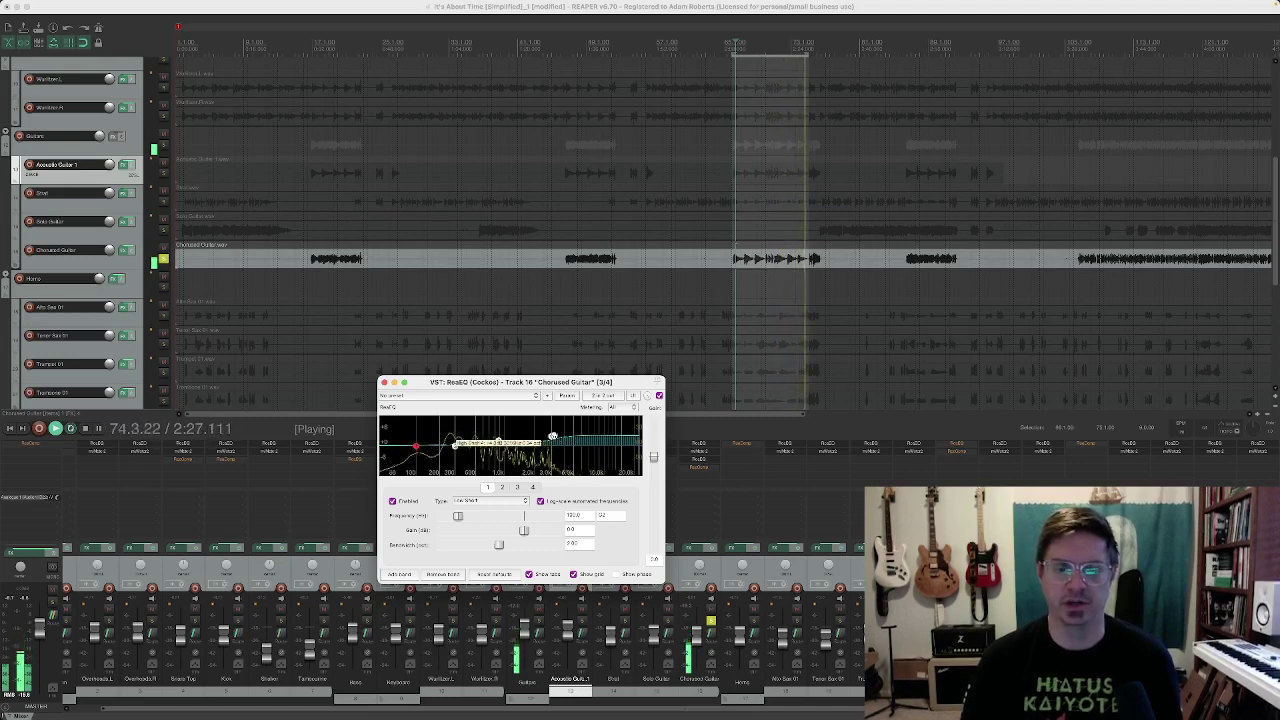
left_click(385, 383)
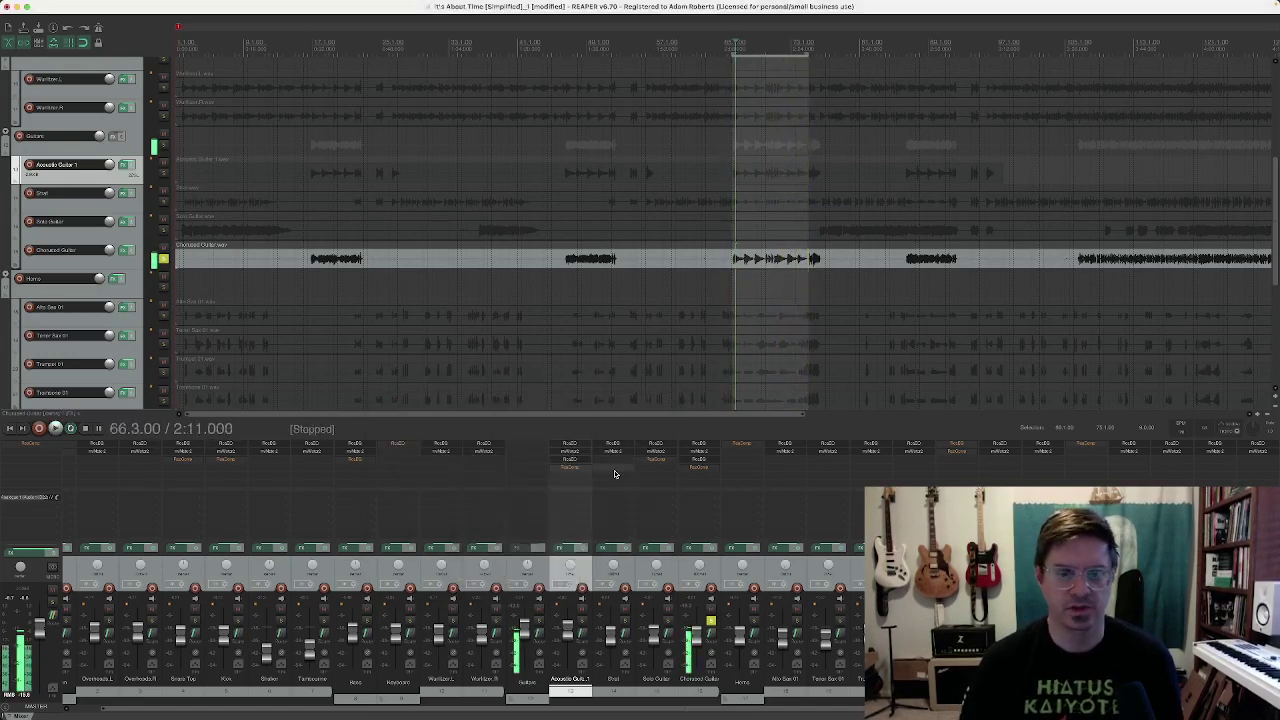
key("space")
Open the Keyboard folder's ReaEQ and switch the solo from Chorused Guitar to Keyboard for playback.
left_click(395, 446)
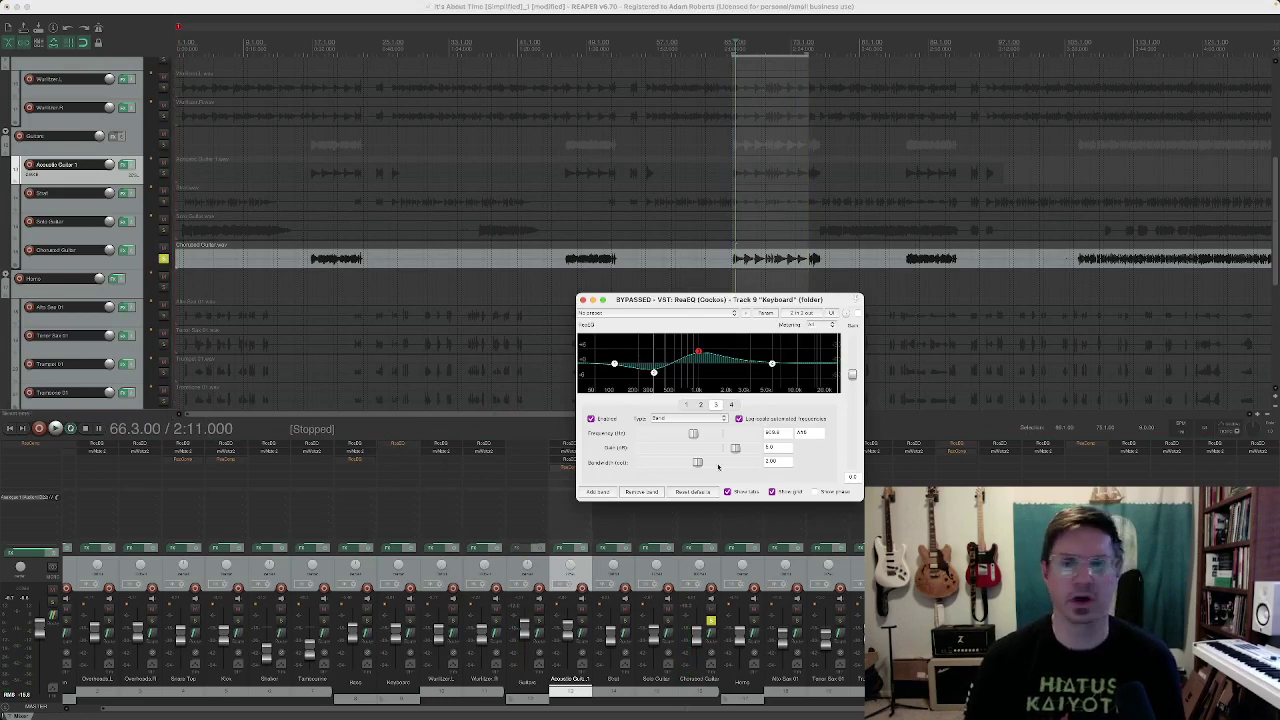
left_click(710, 621)
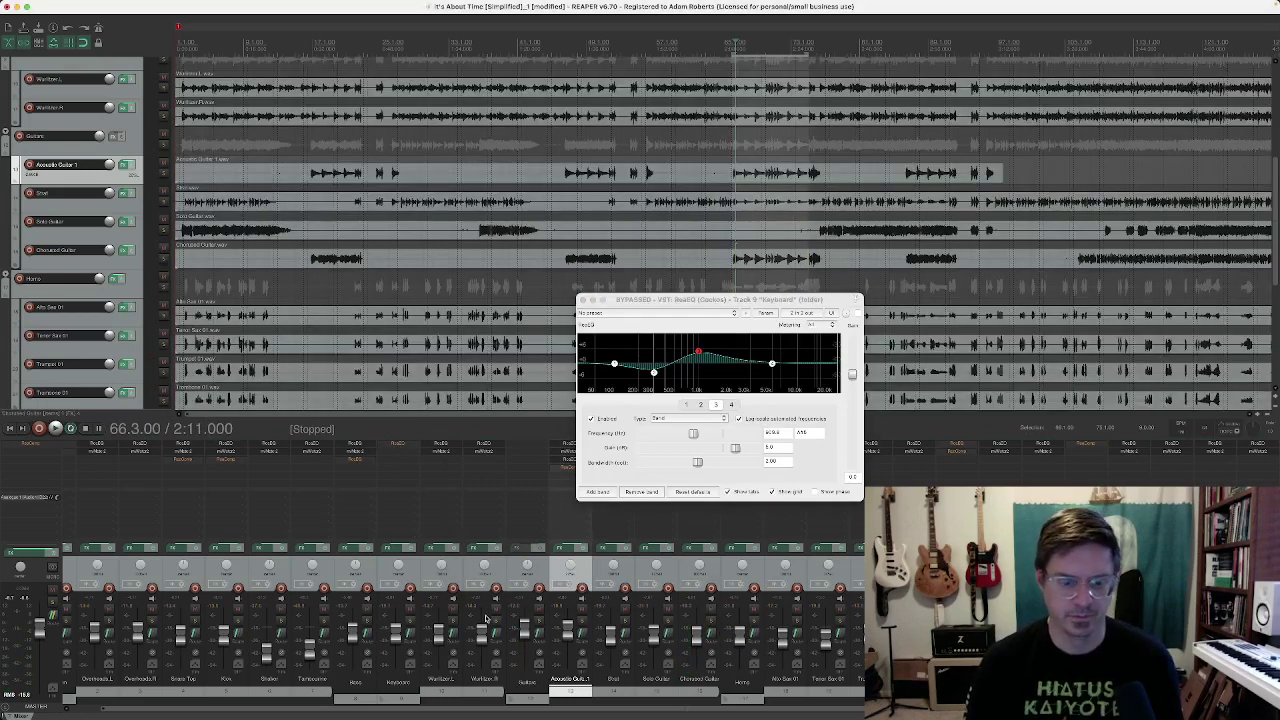
left_click(409, 622)
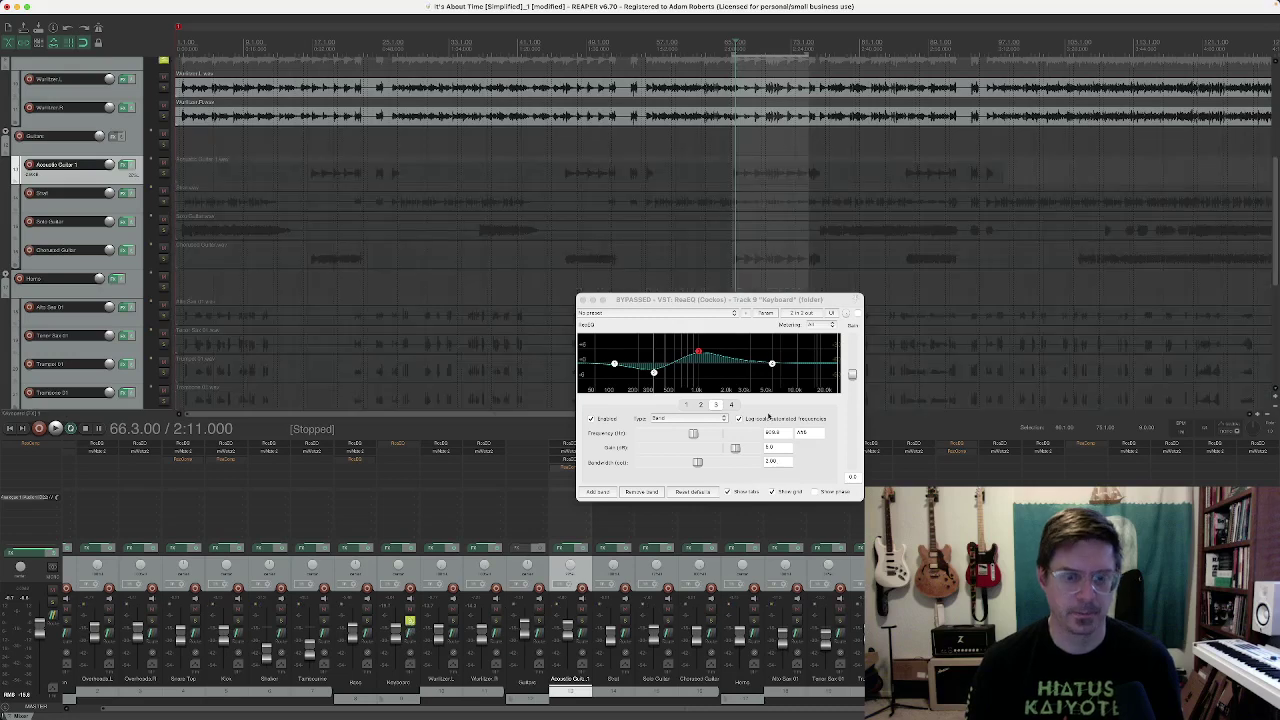
key("space")
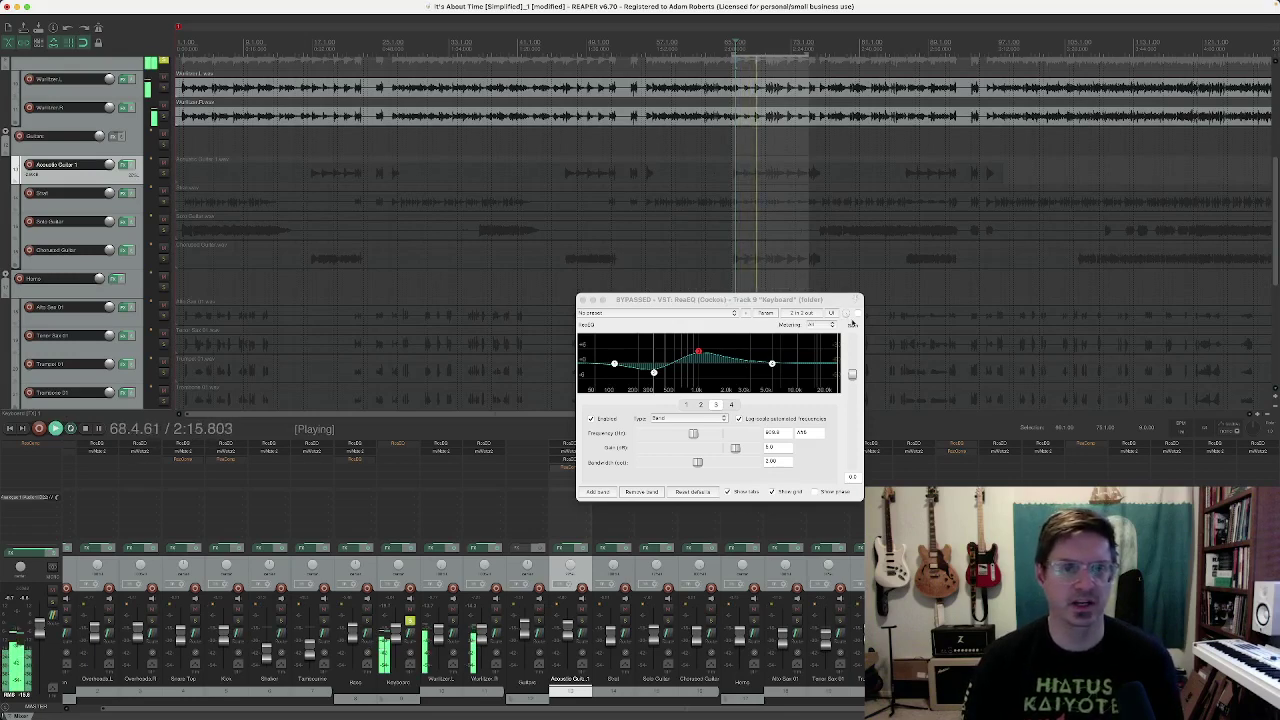
Activate ReaEQ on the Keyboard folder while it plays, then close the EQ and stop playback.
left_click(857, 313)
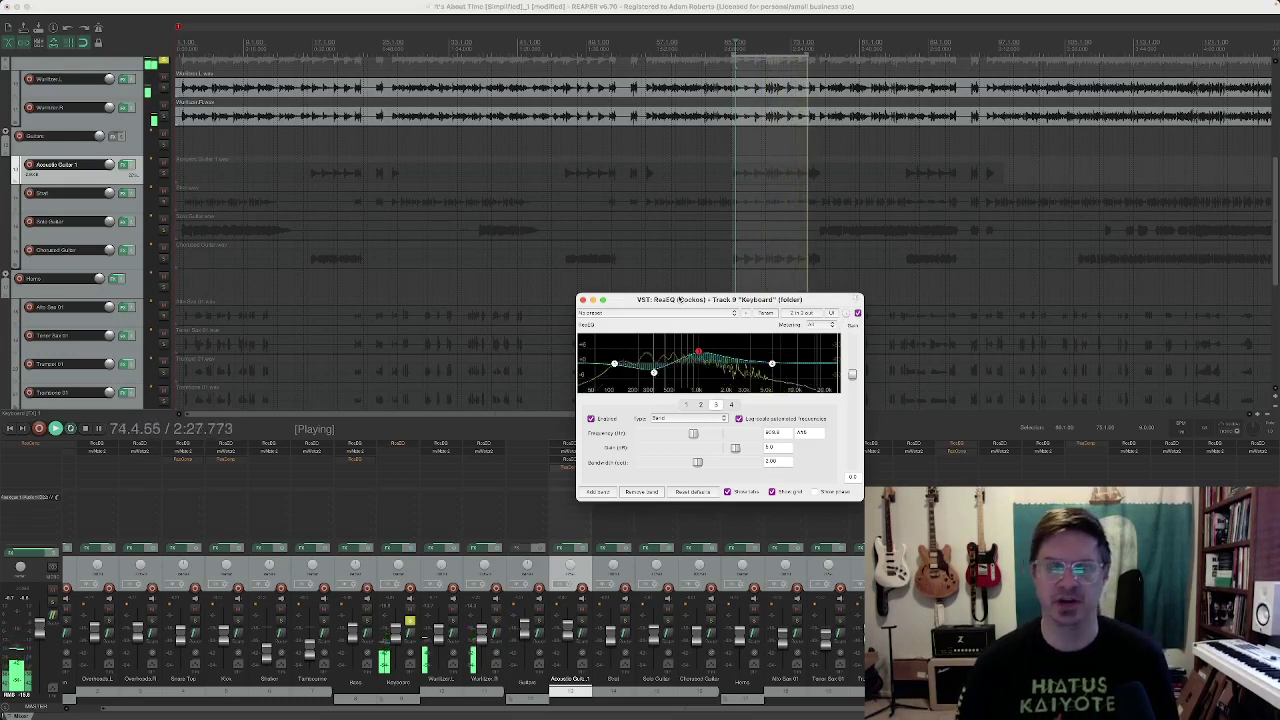
left_click(583, 300)
key("space")
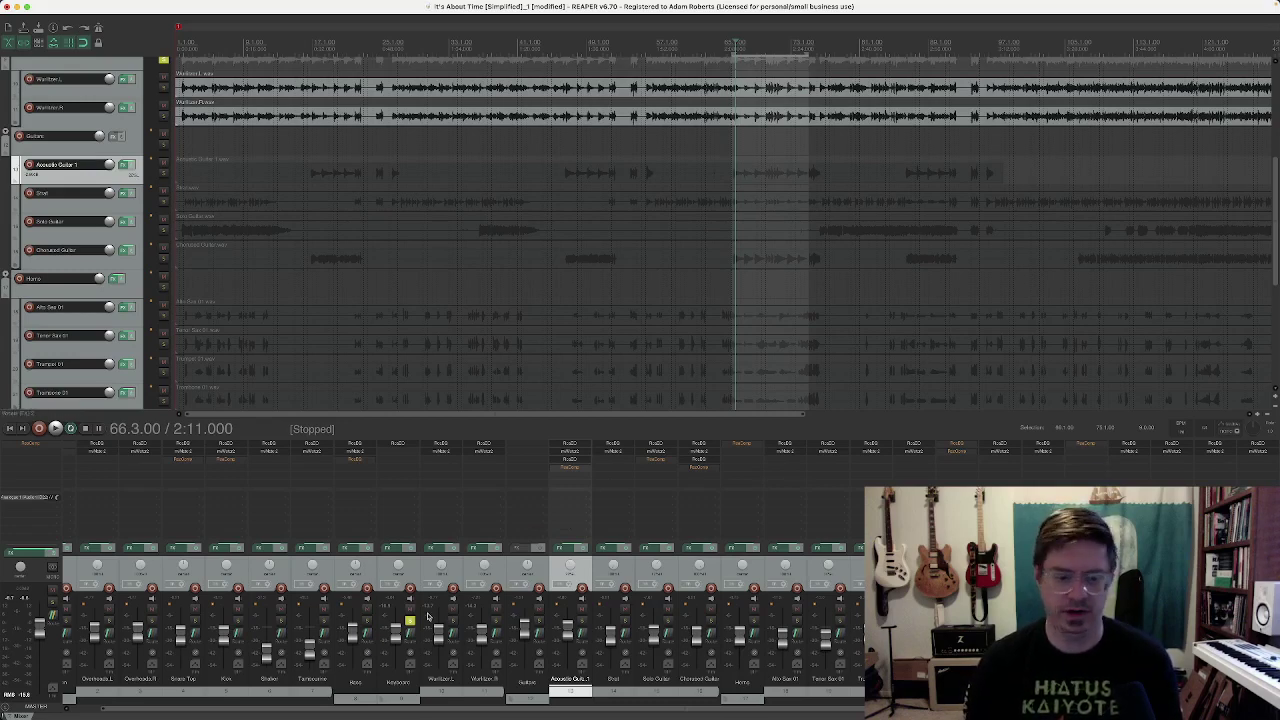
Play the soloed Vocals folder with its ReaEQ open and activate the EQ.
key("space")
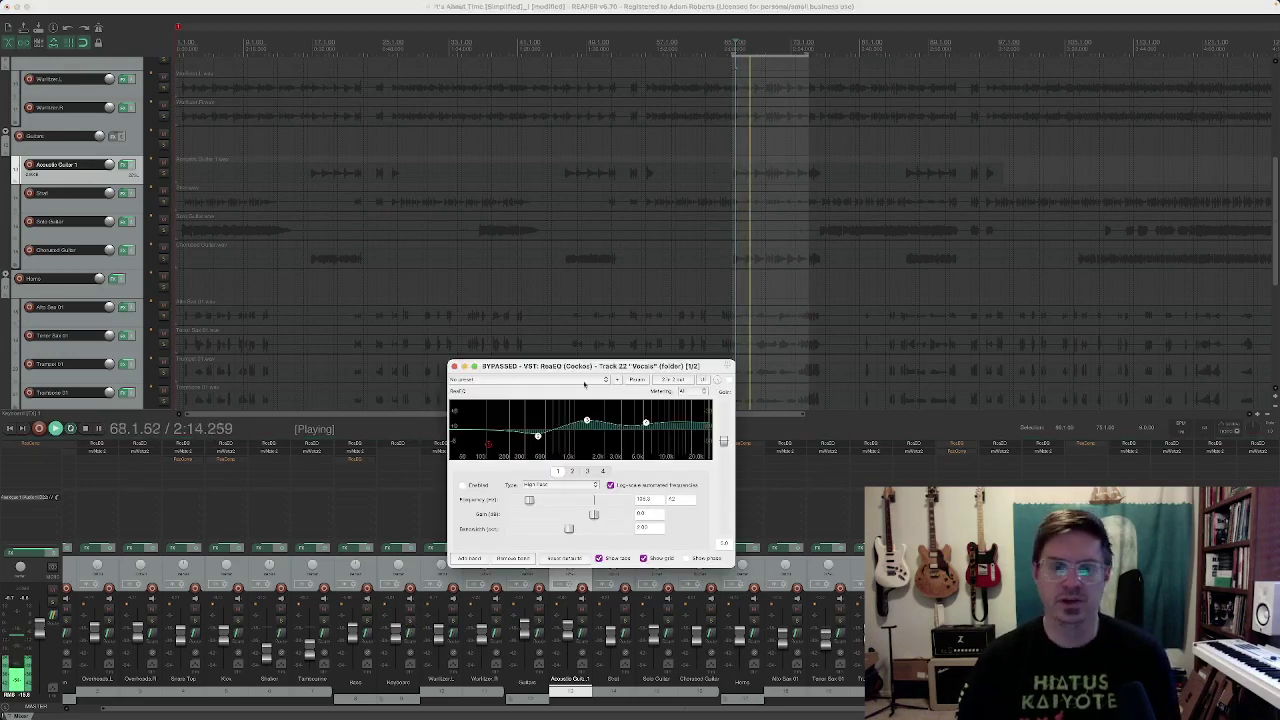
left_click_drag(576, 366, 662, 447)
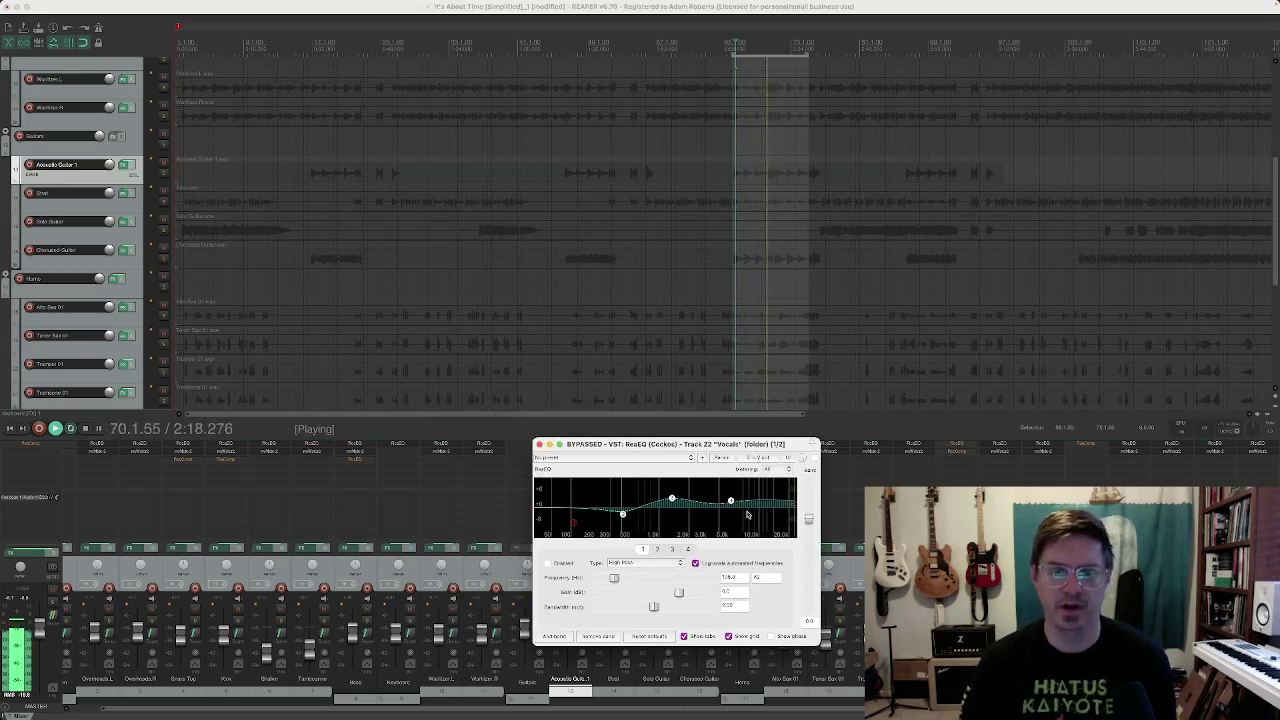
left_click(814, 457)
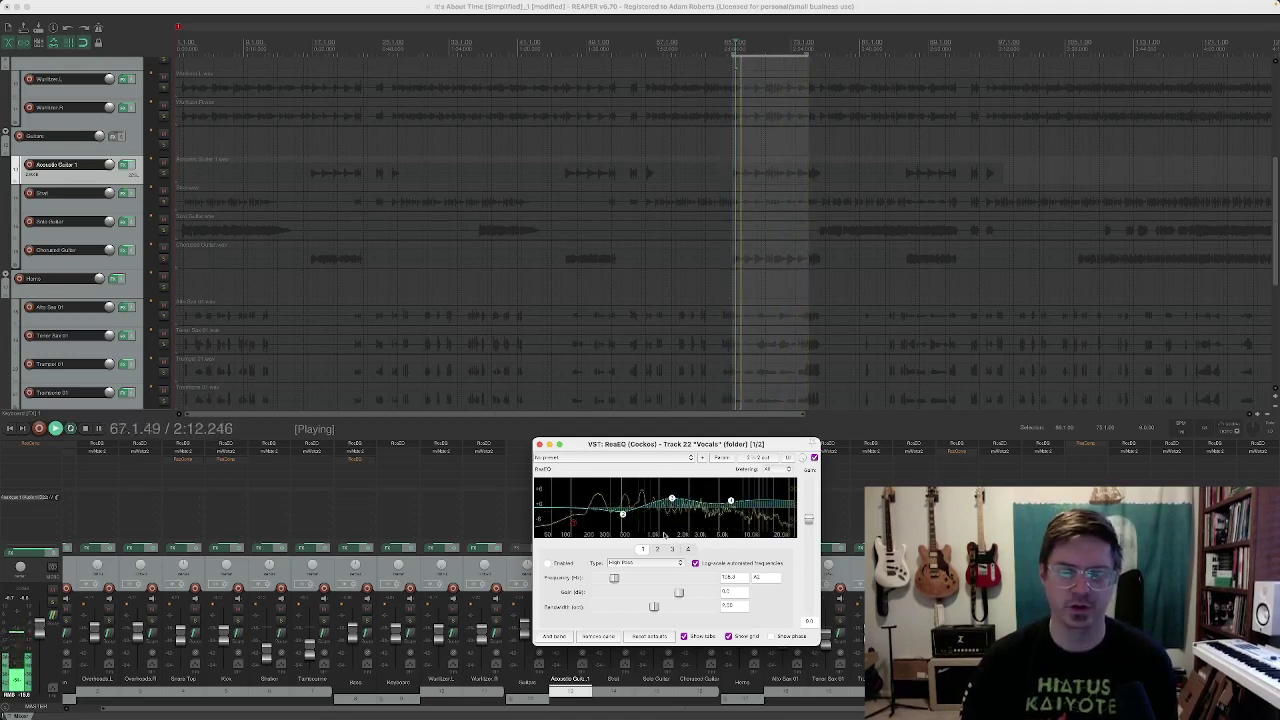
Compare the vocals with ReaEQ bypassed and active, leaving it active, and stop playback.
mouse_move(670, 500)
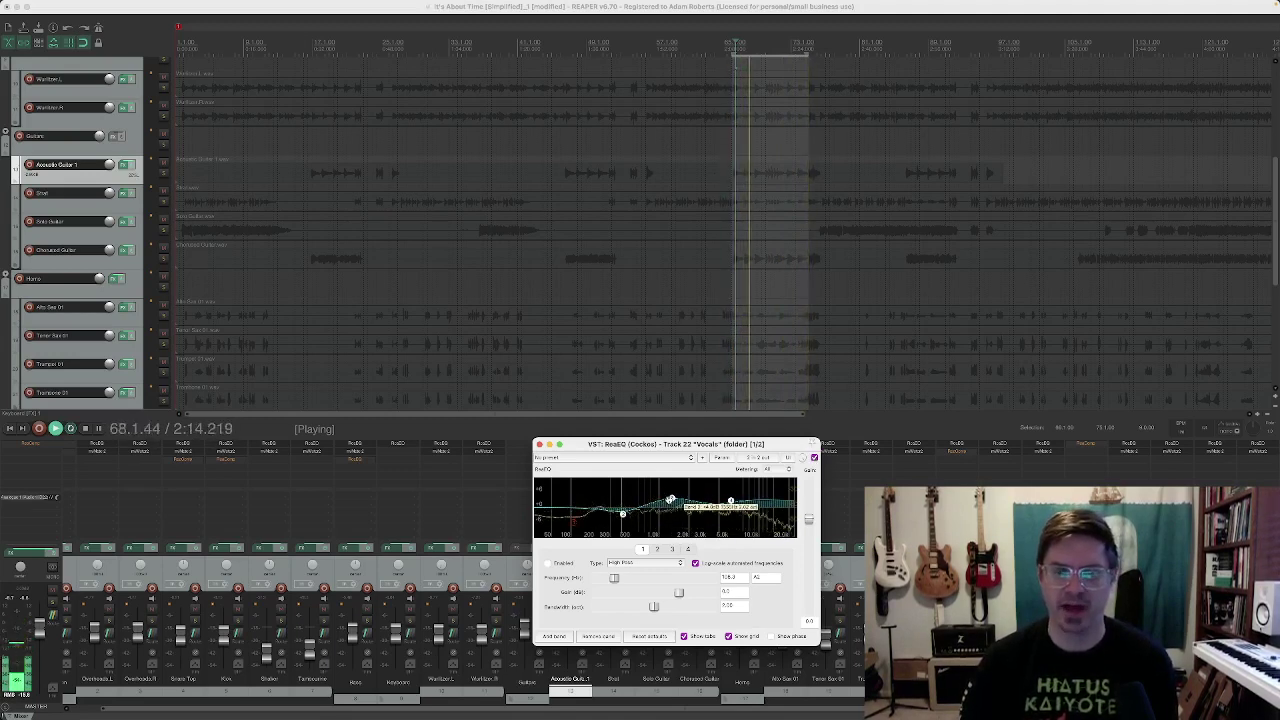
left_click(814, 458)
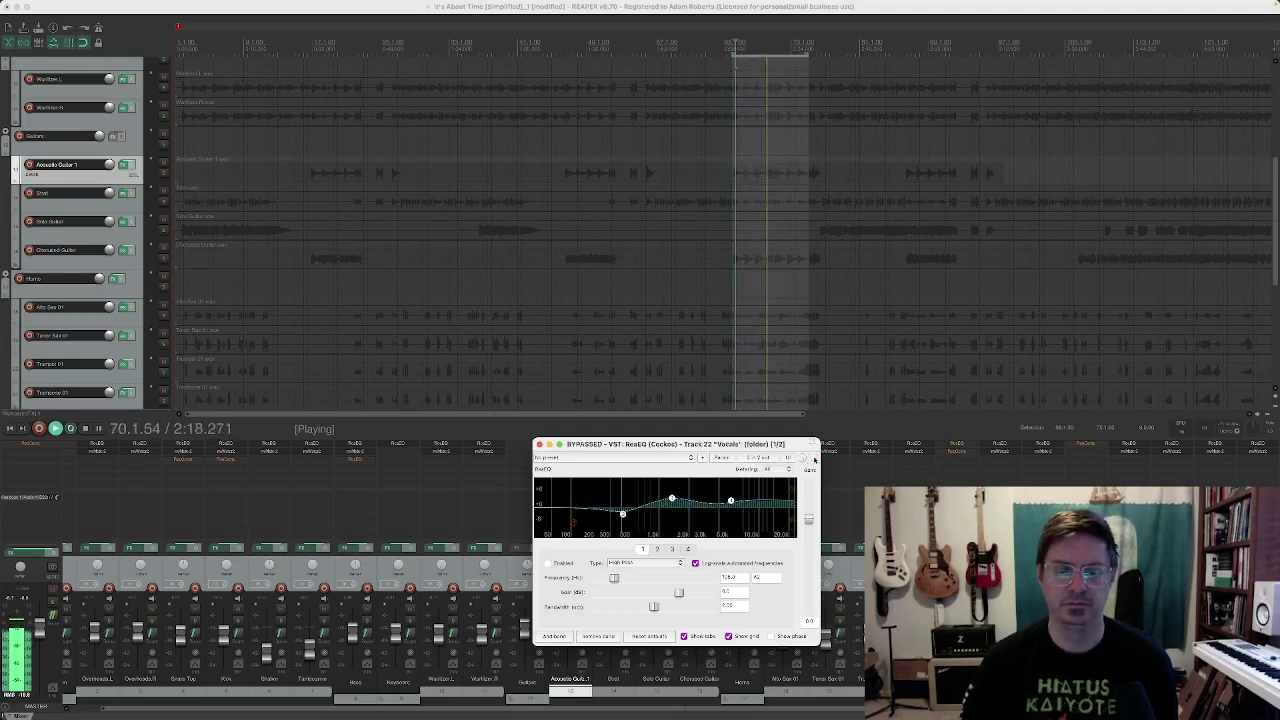
left_click(814, 458)
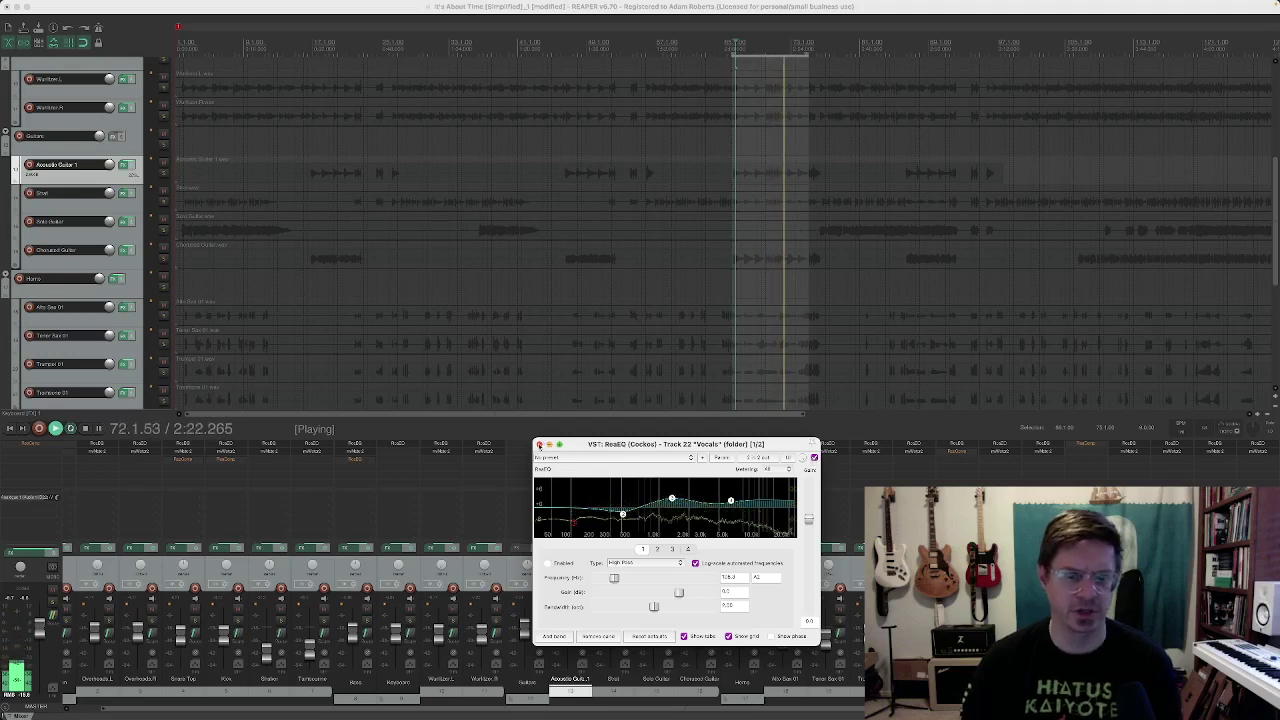
left_click(540, 445)
key("space")
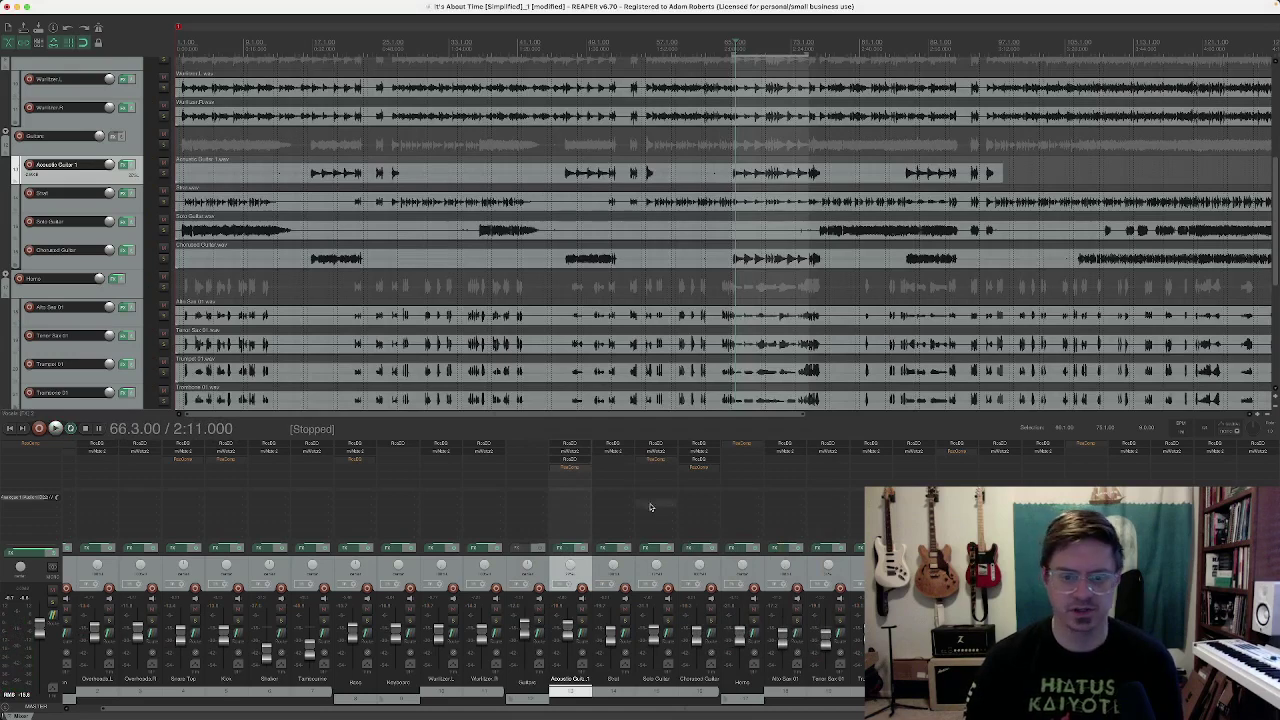
Open the ReaEQ windows of the Bass track and the Percussion folder and arrange them side by side.
left_click(357, 459)
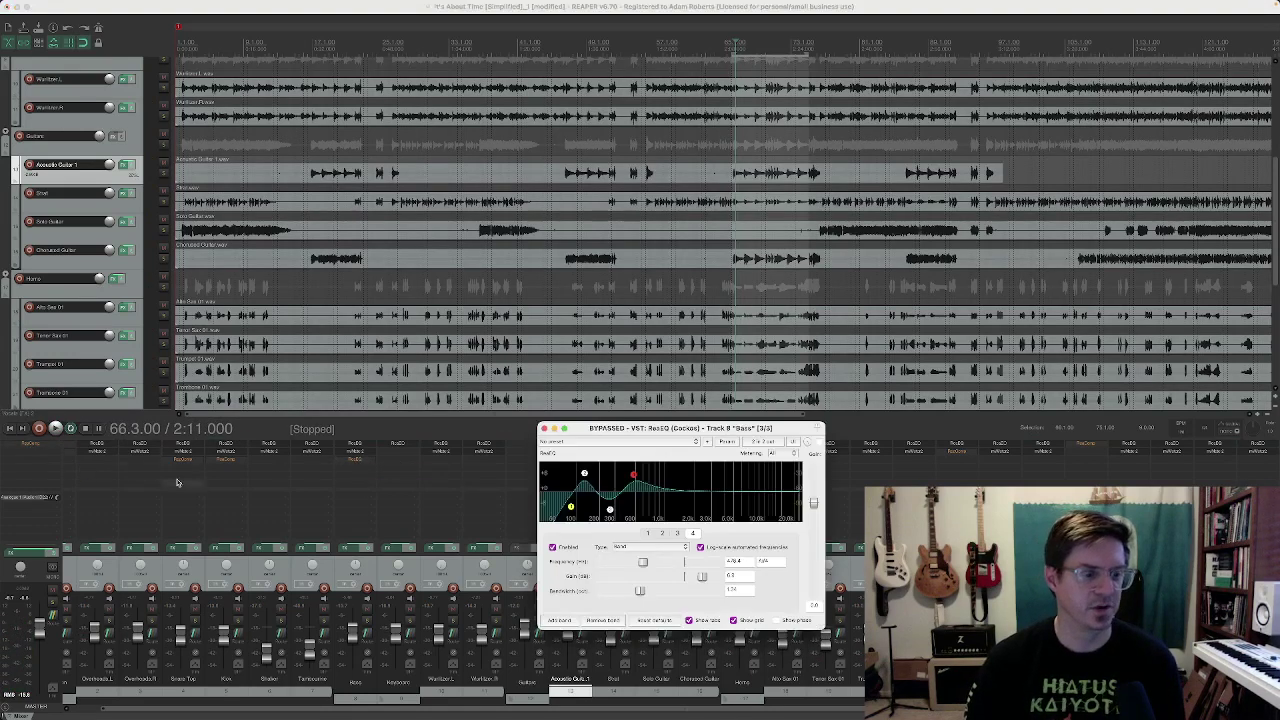
left_click_drag(522, 709, 486, 709)
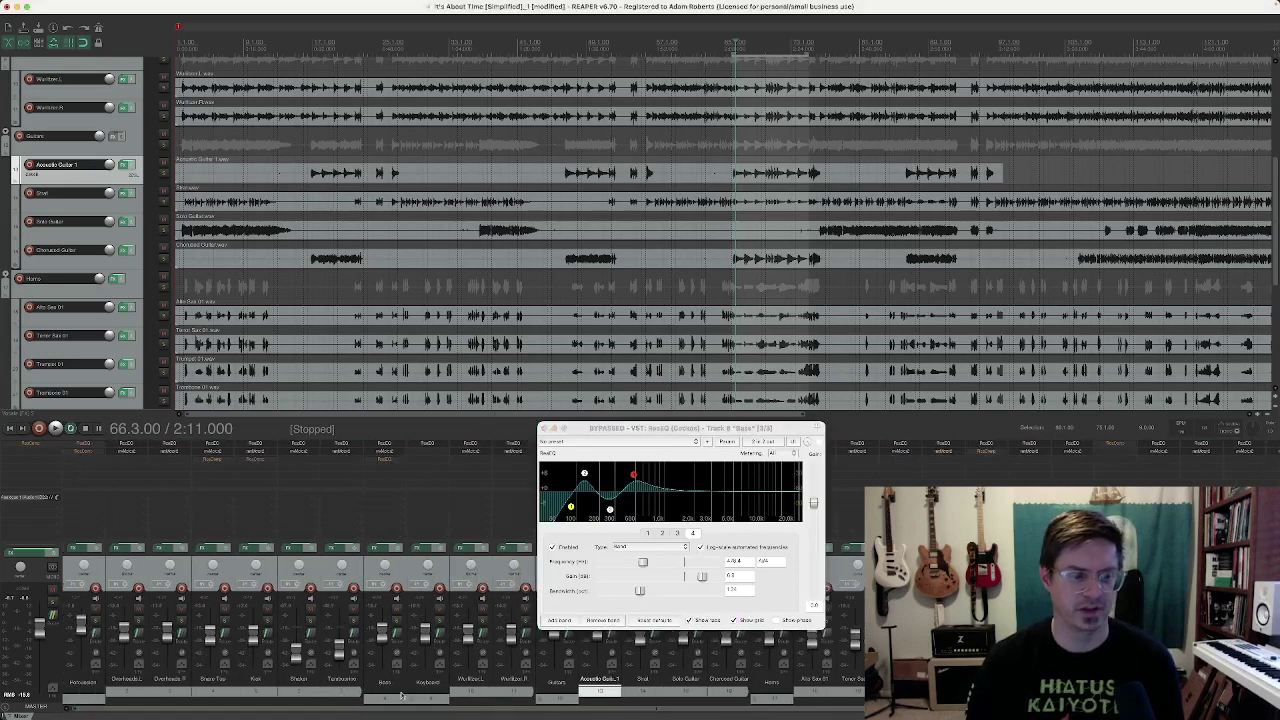
left_click_drag(600, 437, 832, 430)
left_click(80, 447)
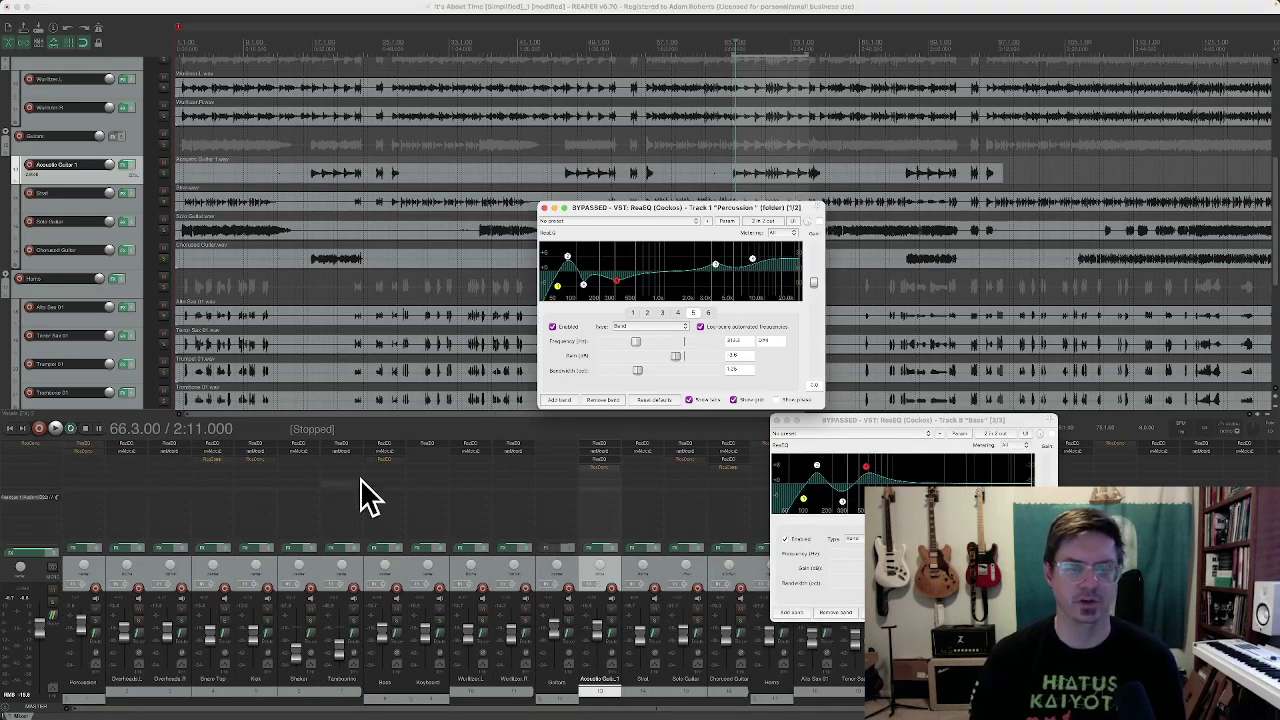
left_click_drag(615, 210, 525, 342)
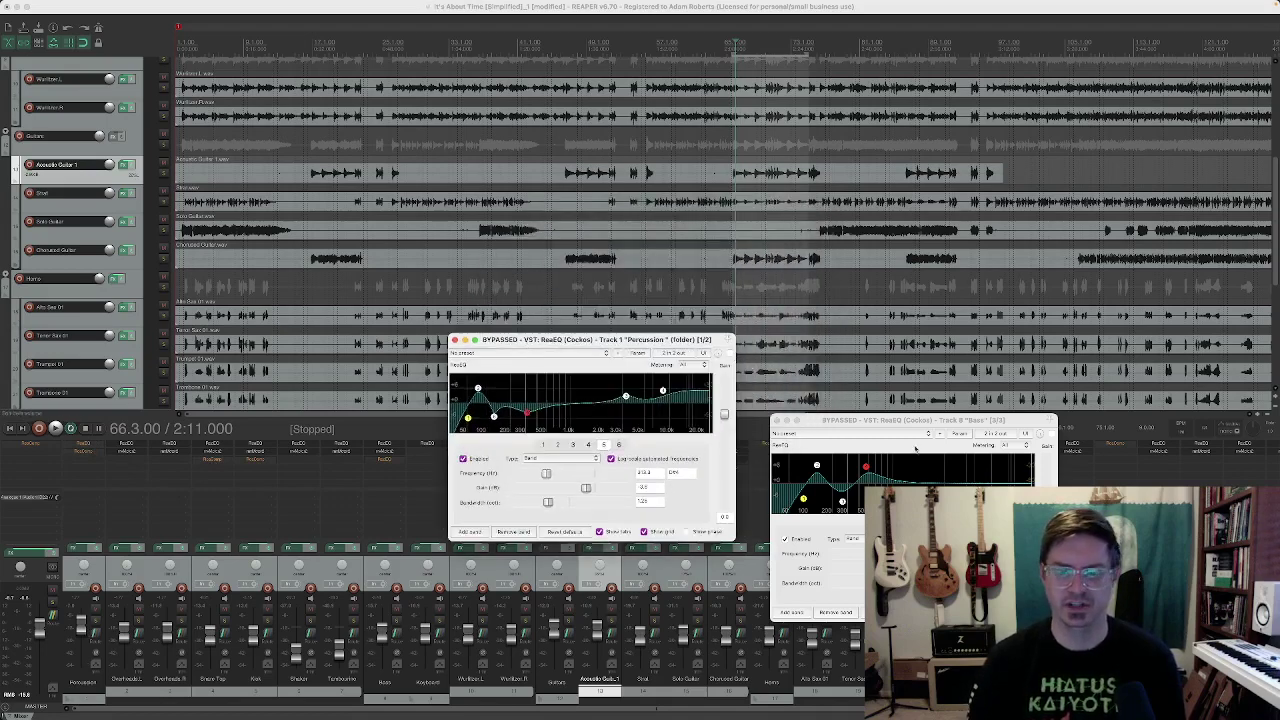
left_click_drag(880, 425, 843, 348)
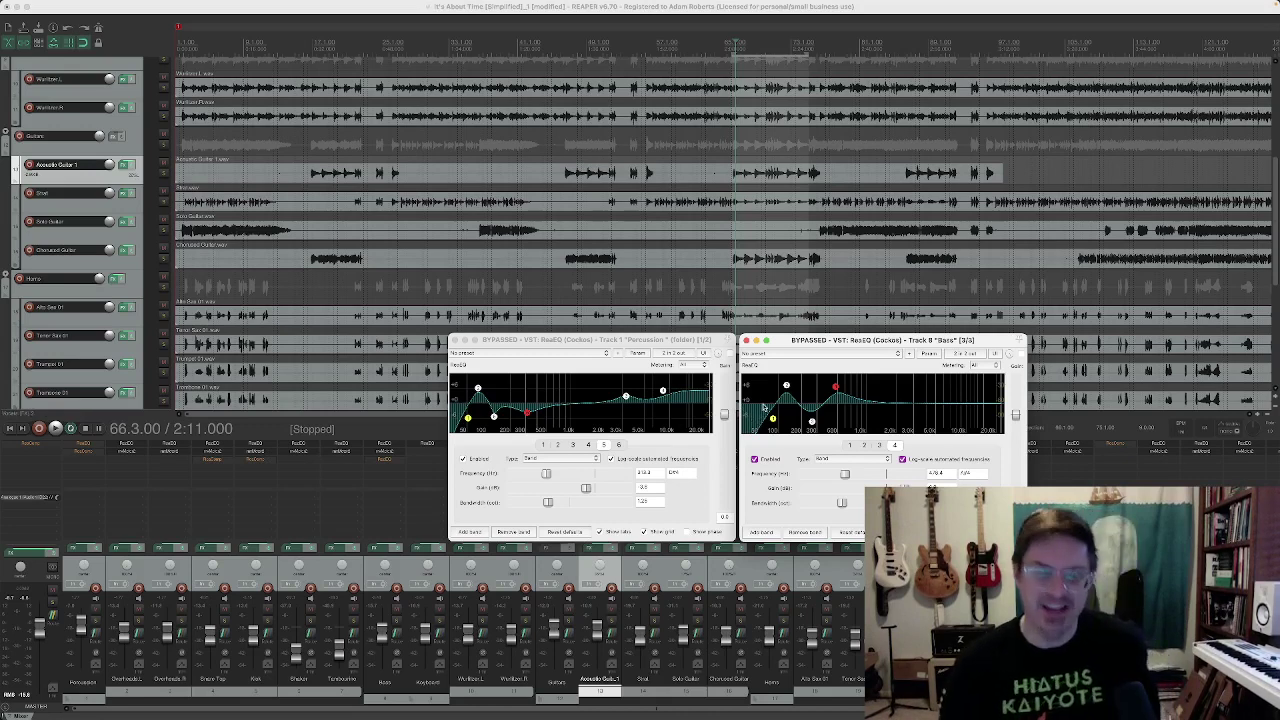
Inspect the band 4 boost on the Bass ReaEQ, activate the EQ and play the full mix.
mouse_move(834, 386)
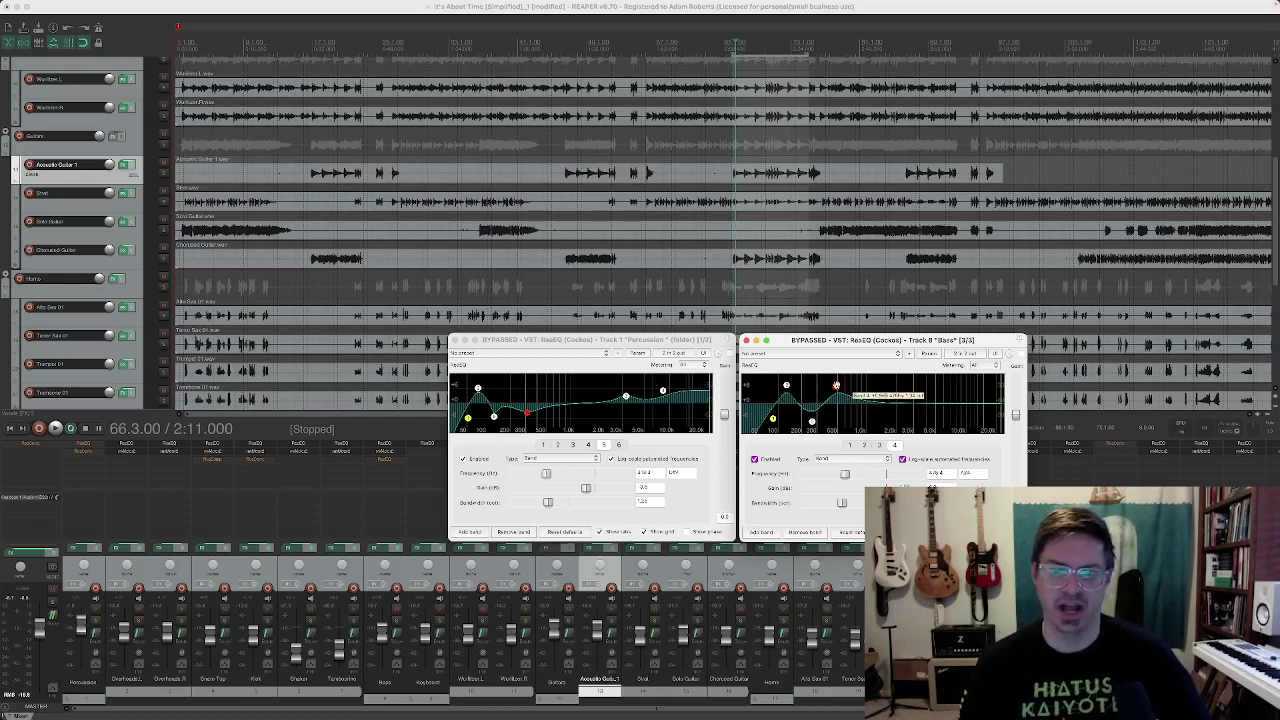
left_click(1021, 354)
key("space")
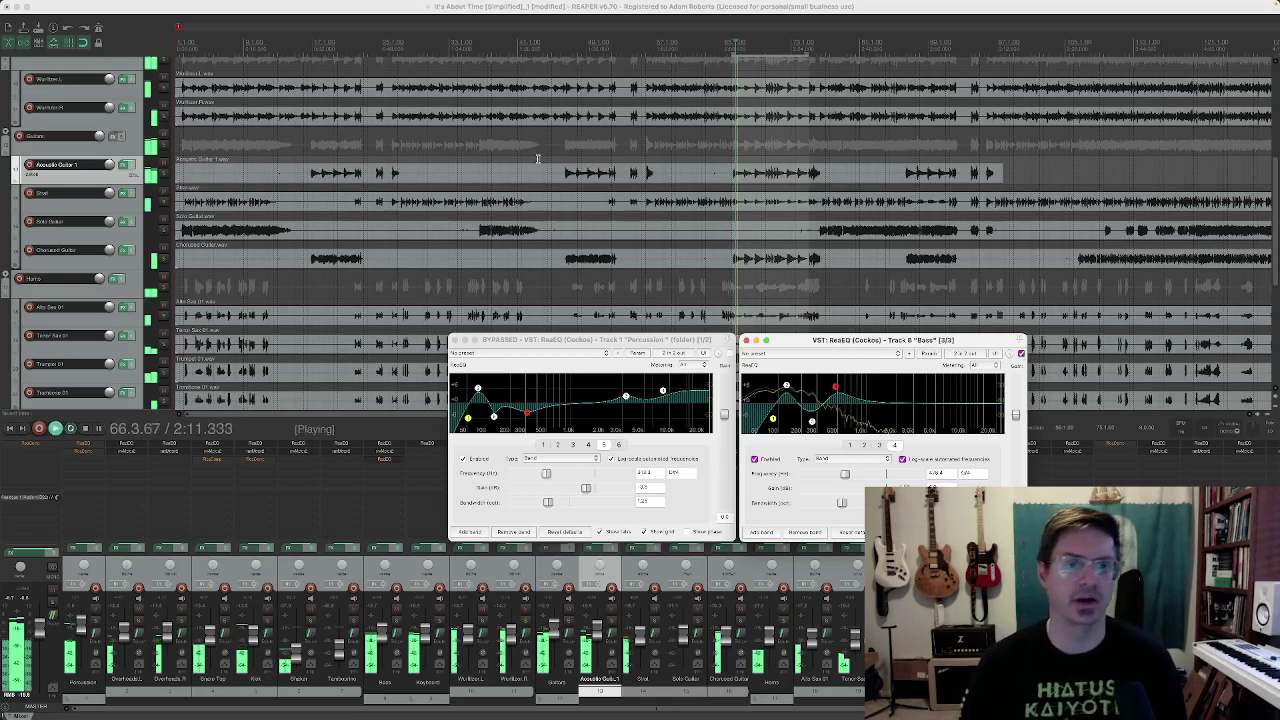
Solo the Bass track and compare it with band 4 of its ReaEQ off and on, leaving the band enabled.
left_click(396, 630)
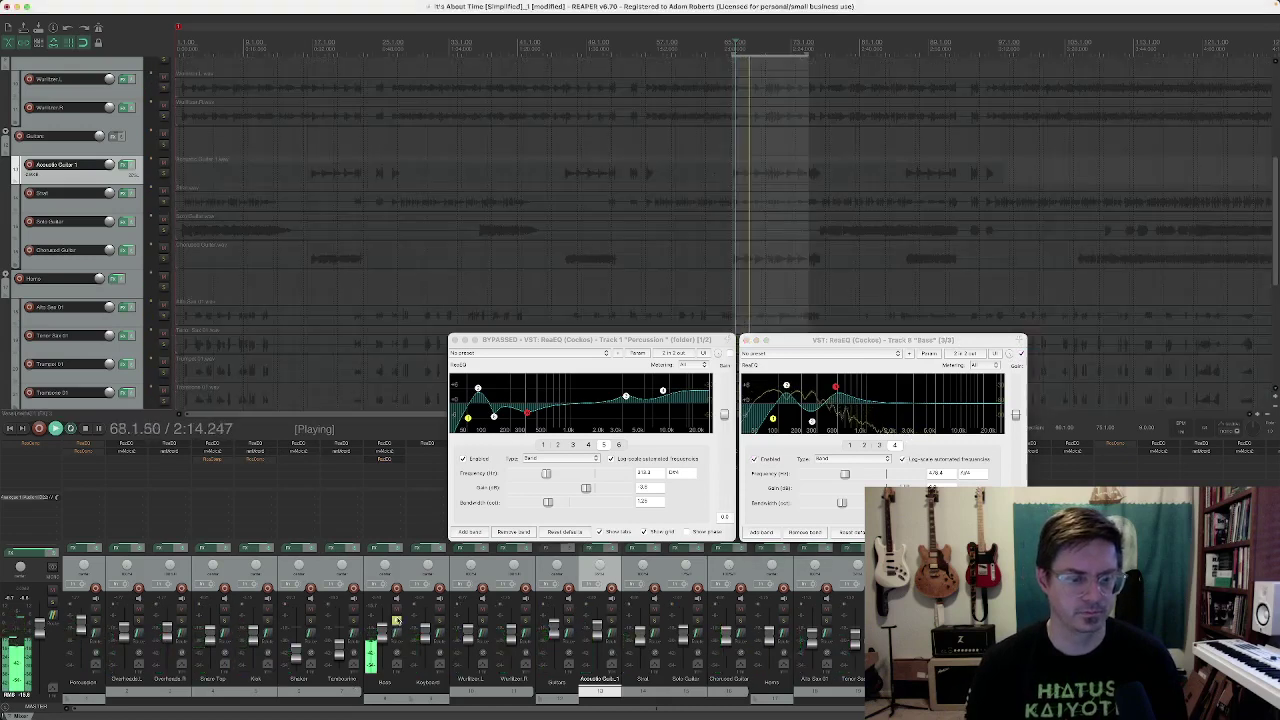
left_click(948, 341)
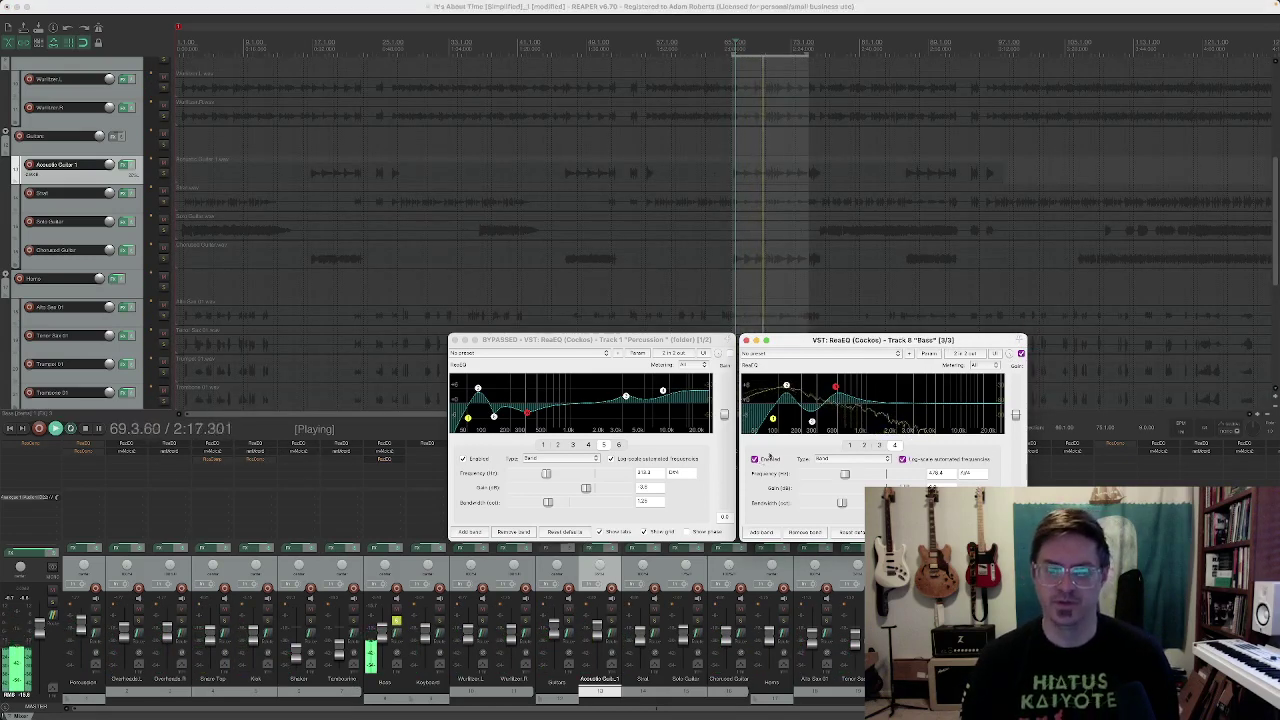
left_click(754, 459)
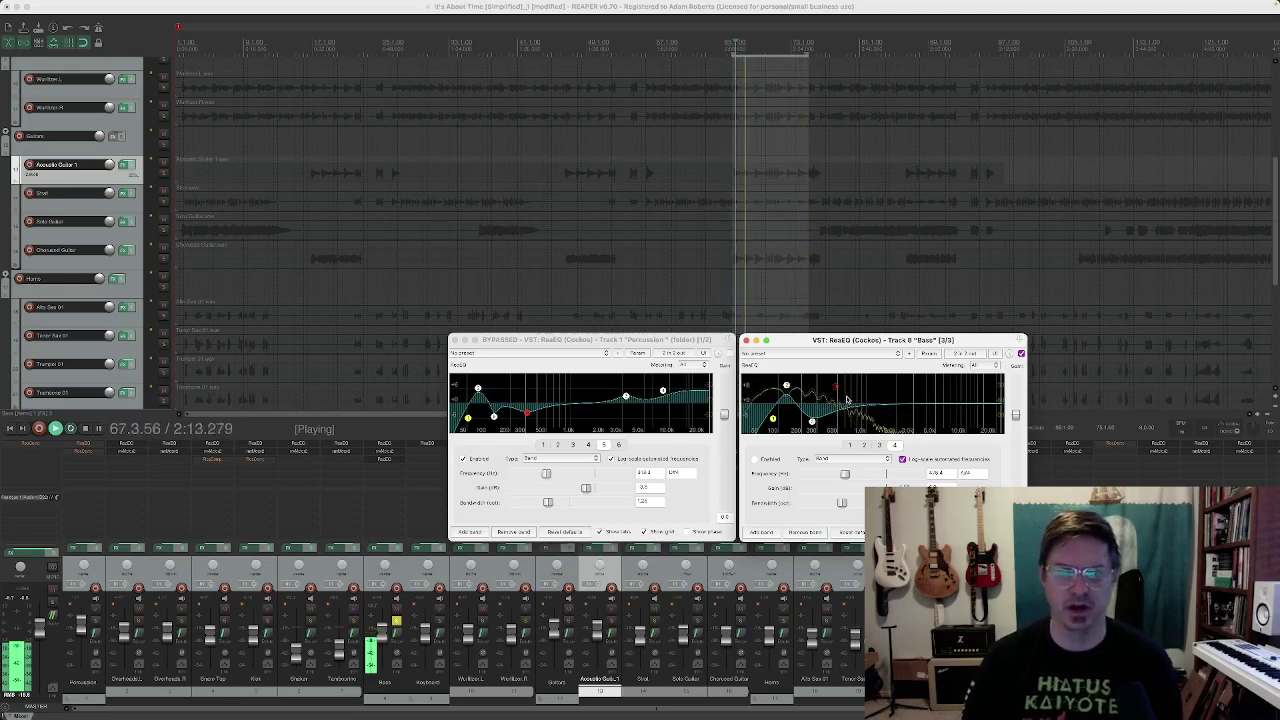
left_click(754, 459)
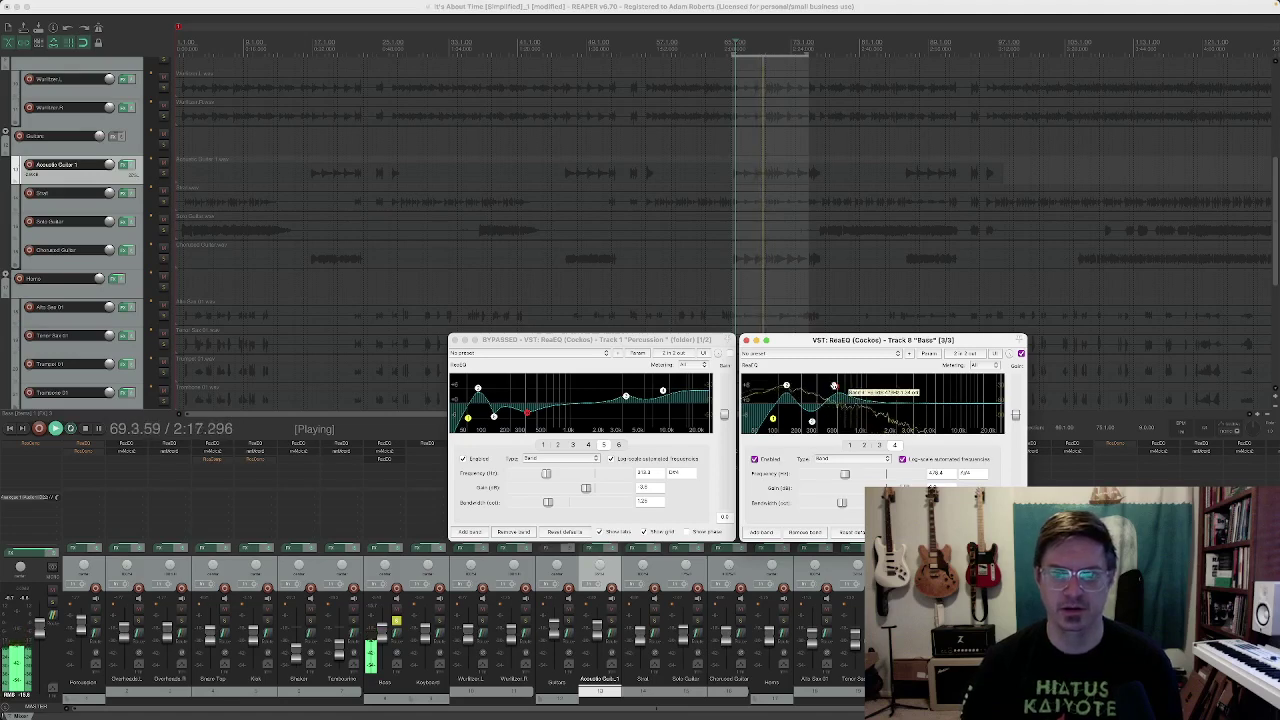
Audition a narrower band 4 on the Bass ReaEQ, nudge its peak slightly lower in frequency and higher in gain, and restore the wider bandwidth.
left_click_drag(843, 504, 823, 504)
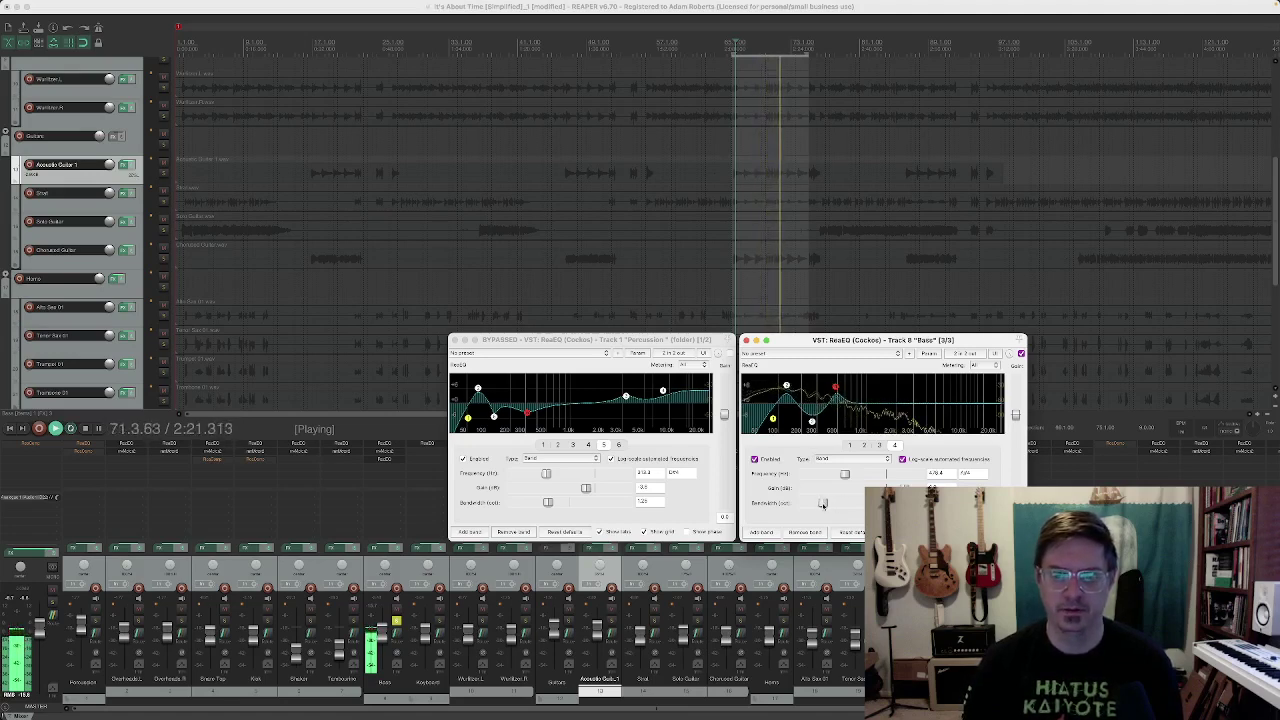
mouse_move(835, 387)
left_mouse_down()
mouse_move(828, 372)
mouse_move(833, 385)
left_mouse_up()
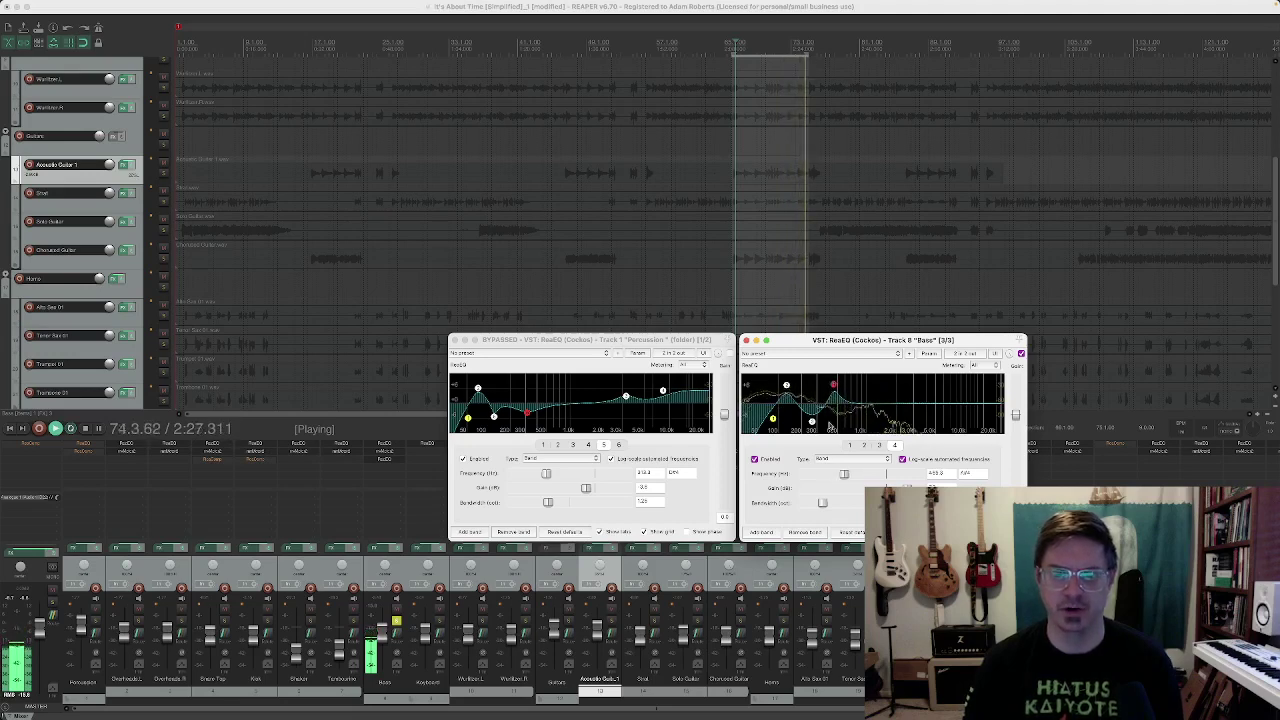
left_click_drag(820, 503, 842, 503)
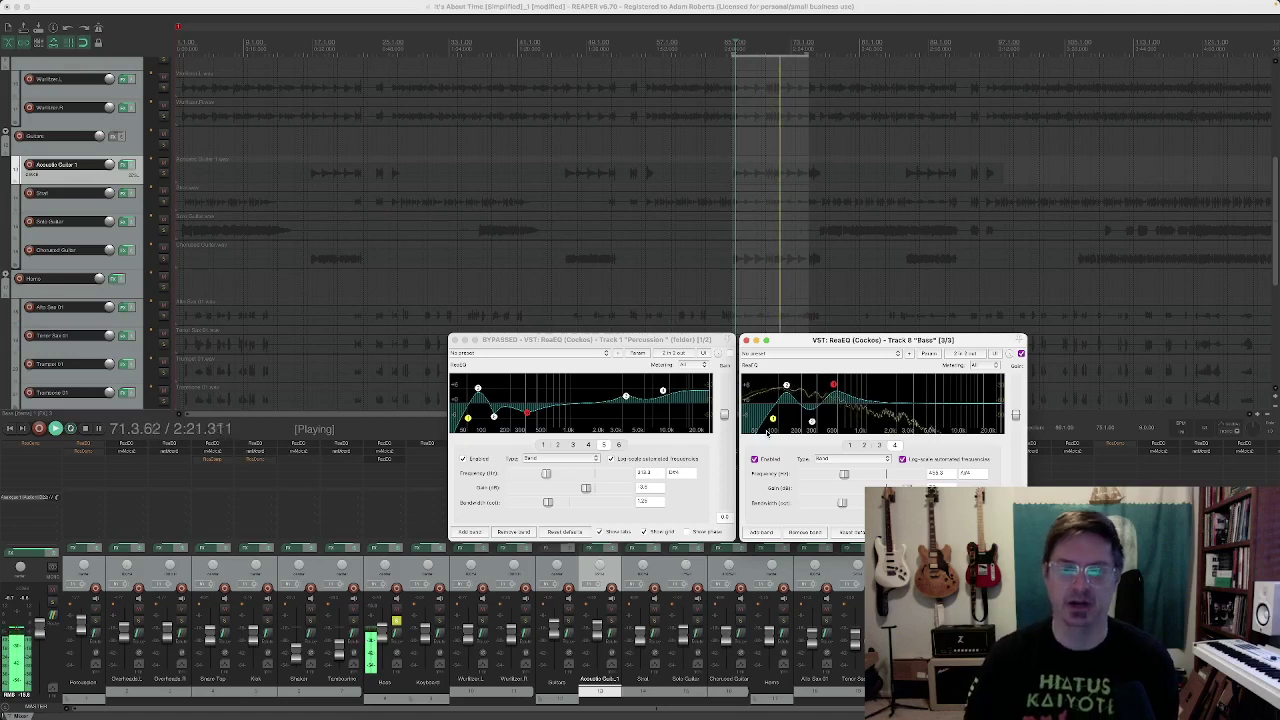
Compare the soloed bass with its ReaEQ bypassed and active, leaving it active, and stop playback.
mouse_move(832, 384)
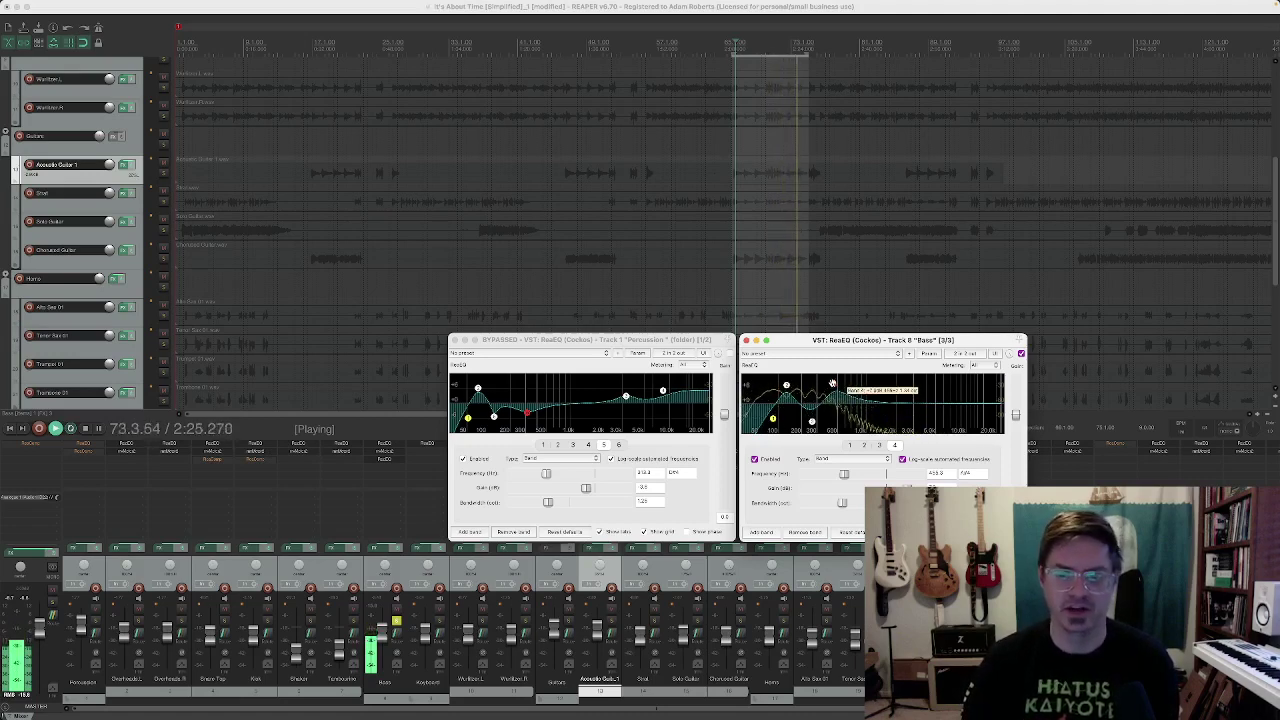
left_click(1021, 354)
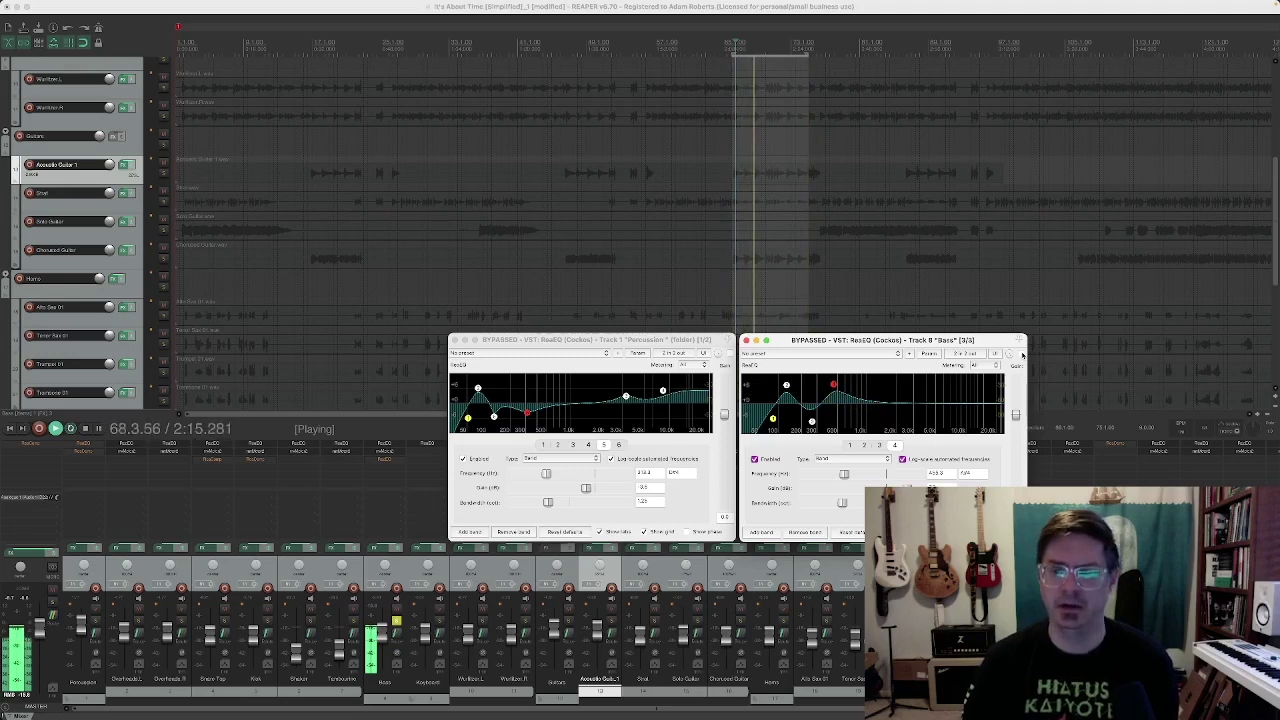
left_click(1021, 354)
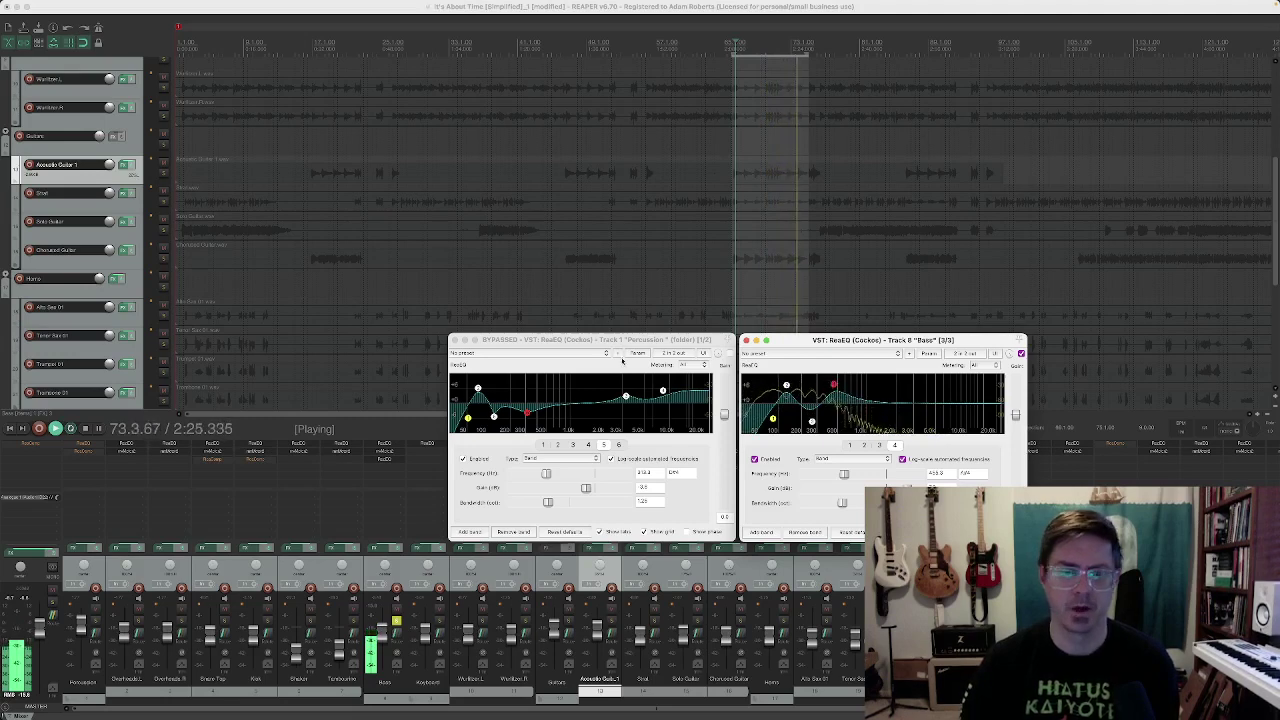
key("space")
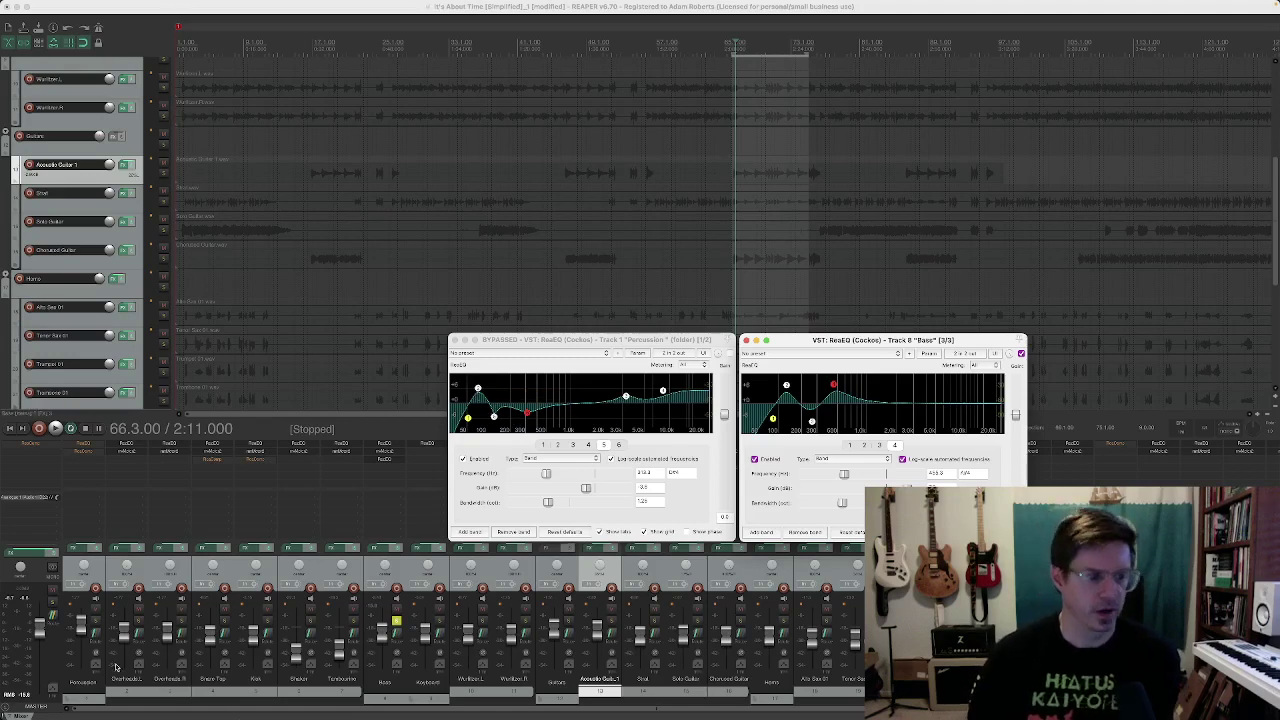
Solo the Percussion folder together with the Bass track, bypass the Bass ReaEQ and play both without EQ.
left_click(96, 621)
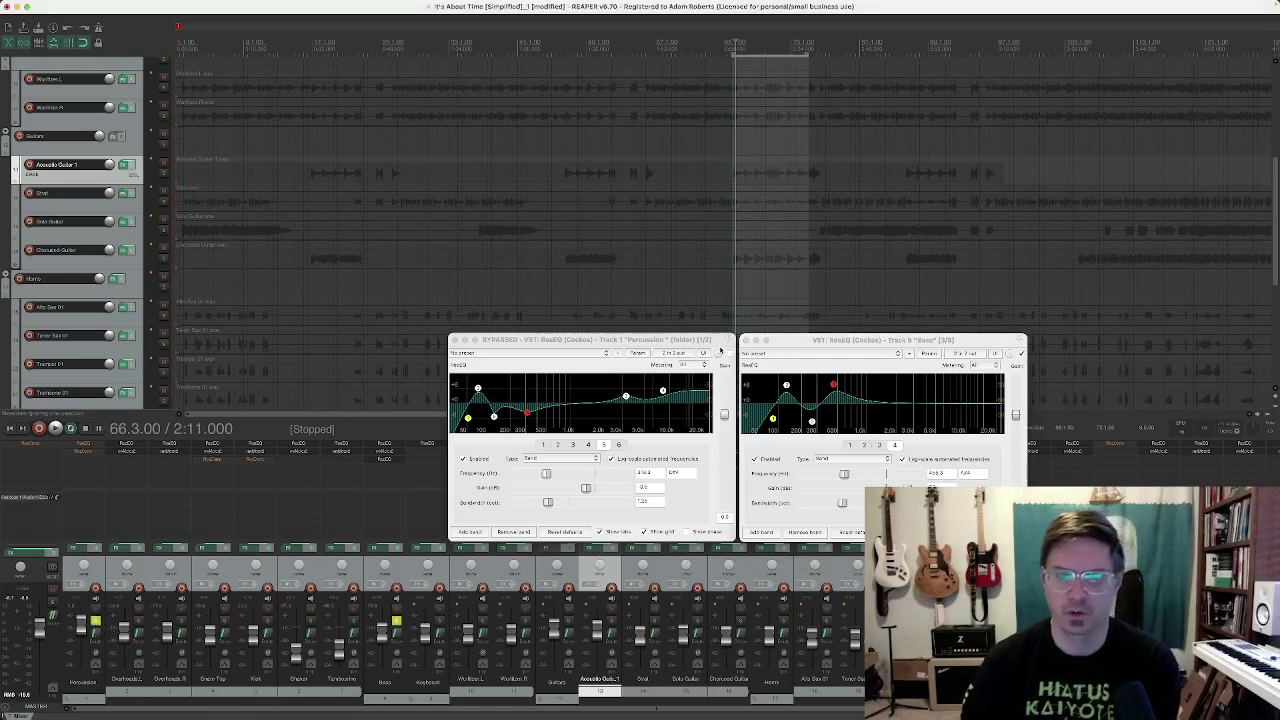
left_click(1020, 356)
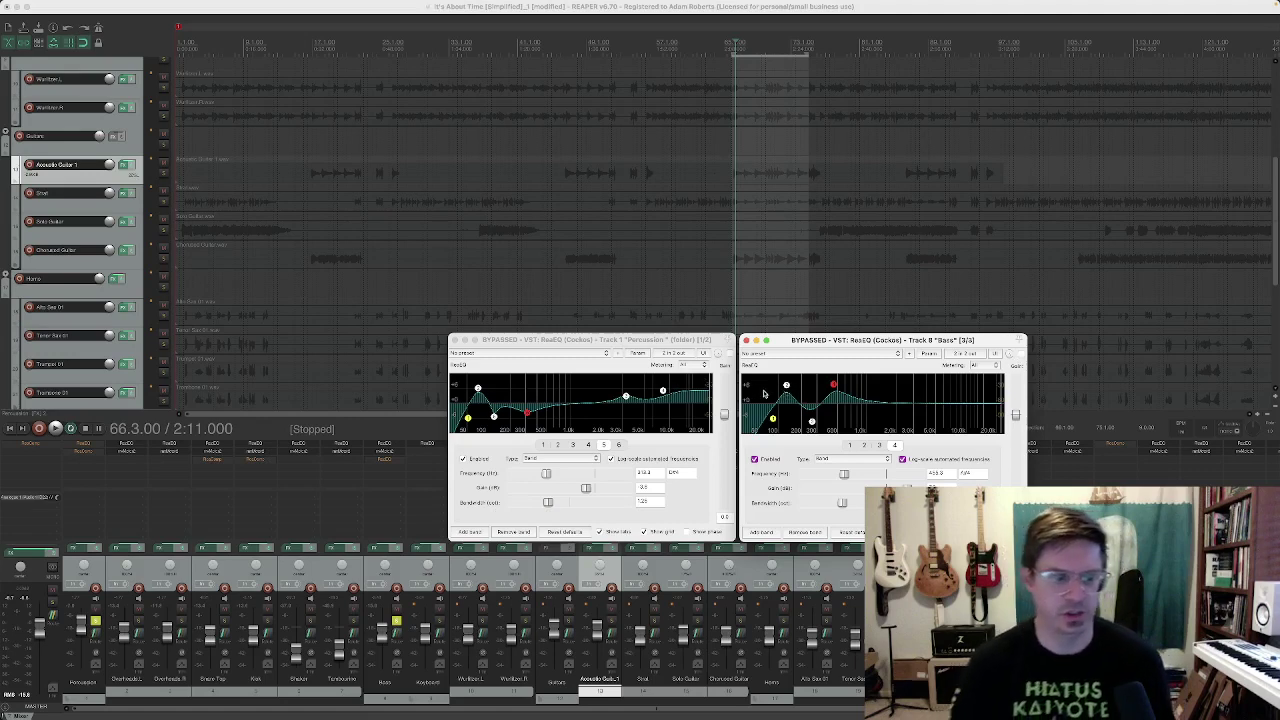
key("space")
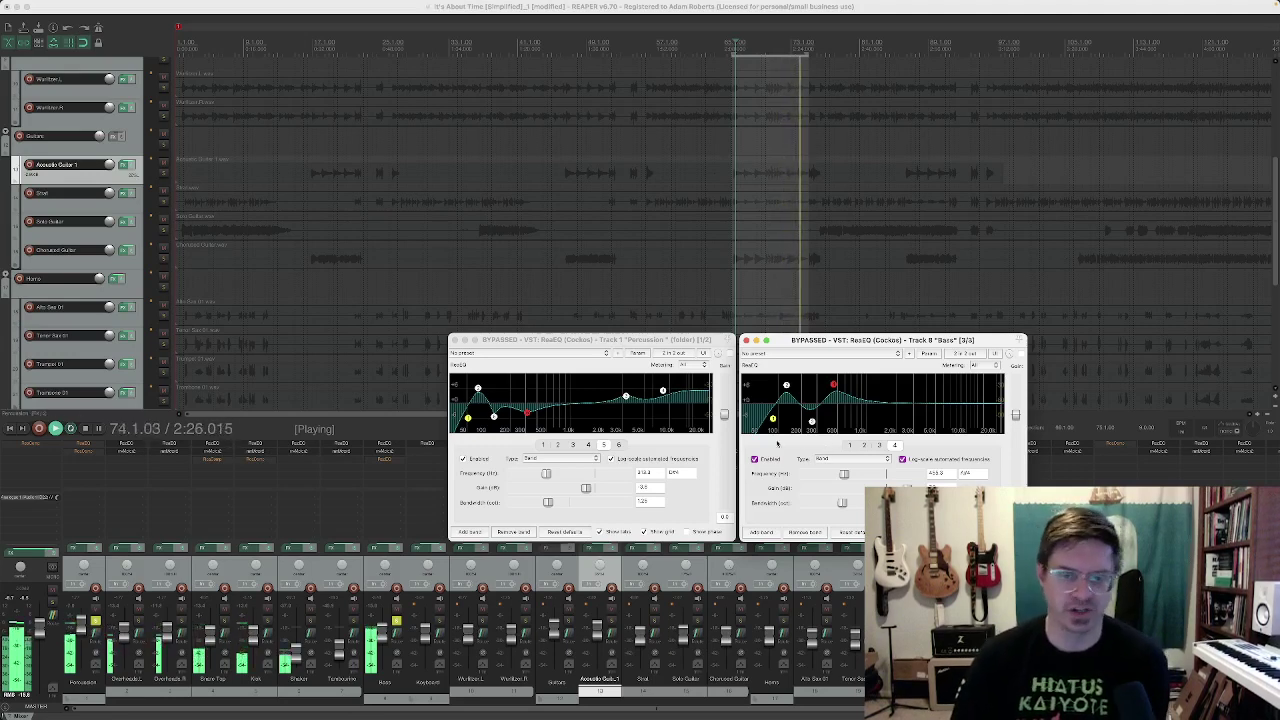
Audition percussion and bass with both ReaEQs active, bypass both EQs again and stop playback.
left_click(730, 353)
left_click(1020, 354)
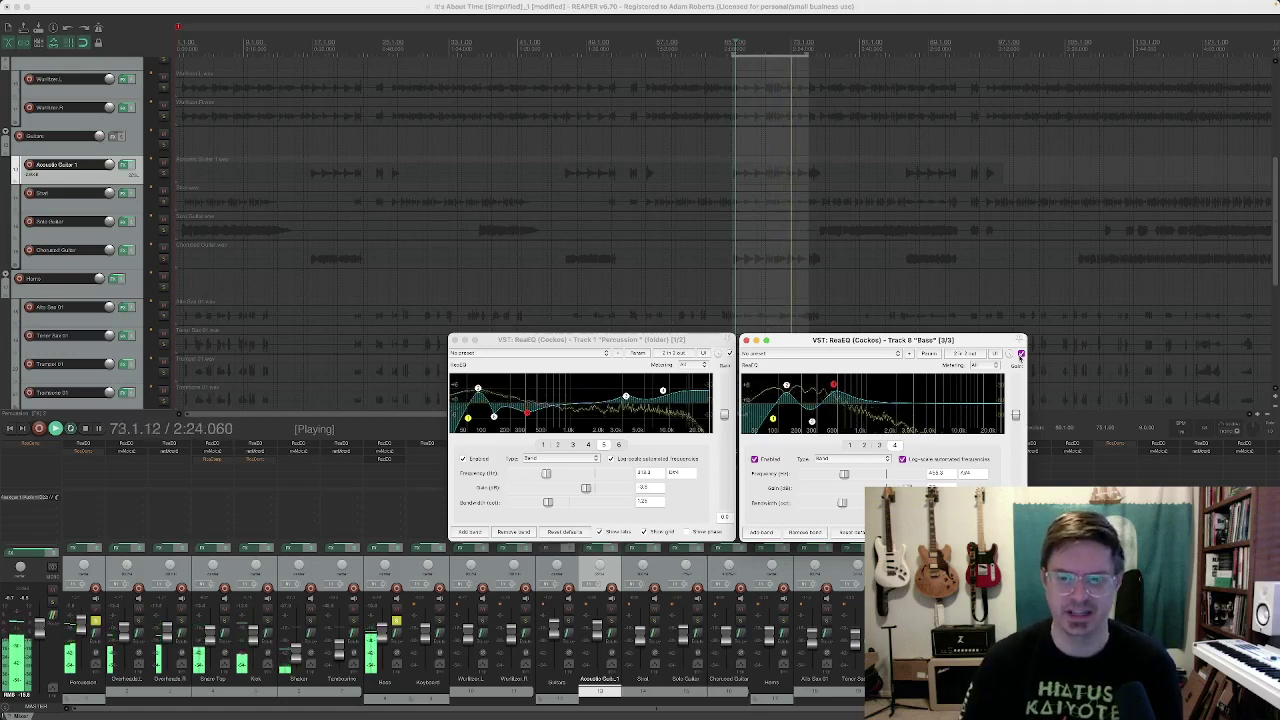
left_click(730, 353)
left_click(1021, 354)
key("space")
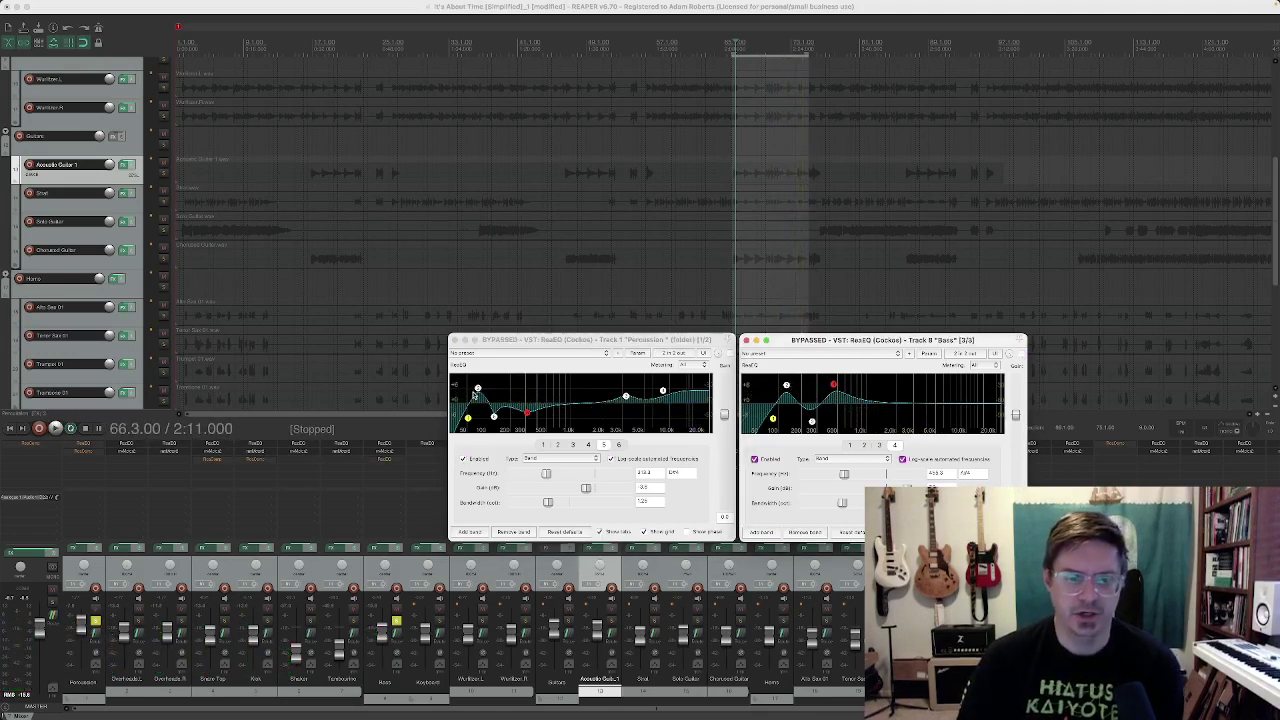
Activate the Percussion ReaEQ and play percussion and bass, comparing its band 2 boost off and on and leaving it enabled.
mouse_move(478, 389)
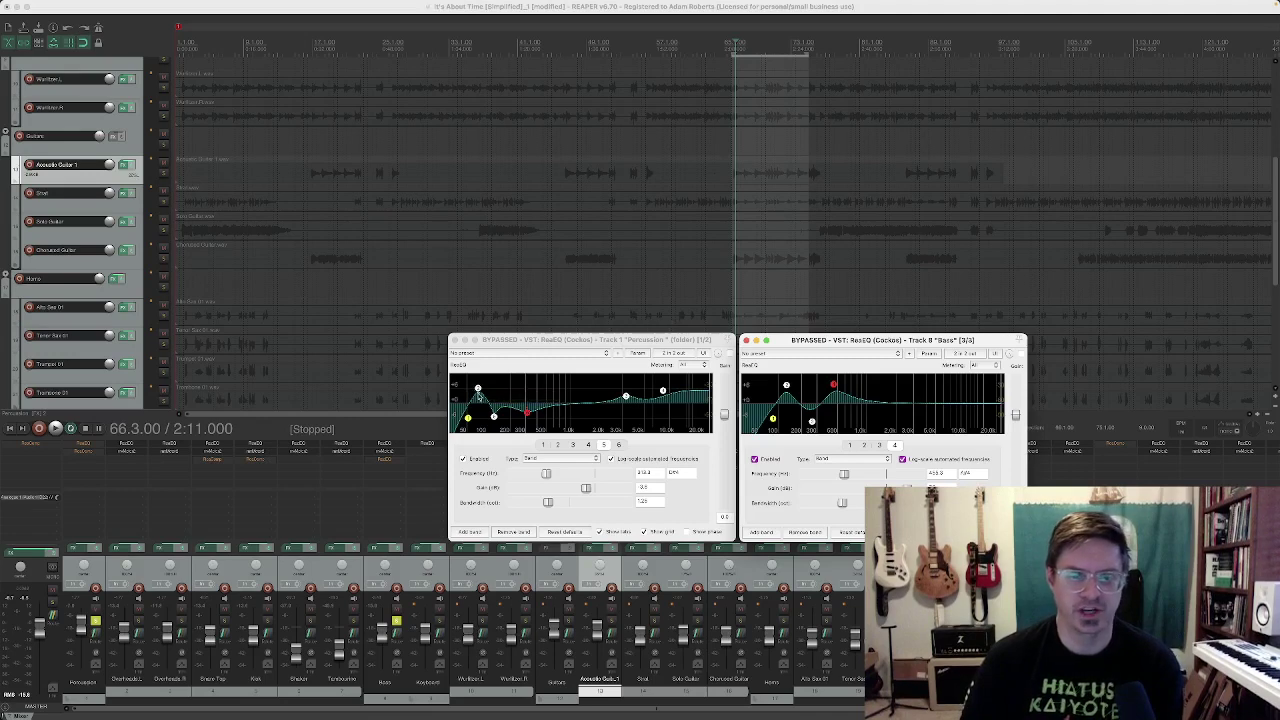
left_click(478, 389)
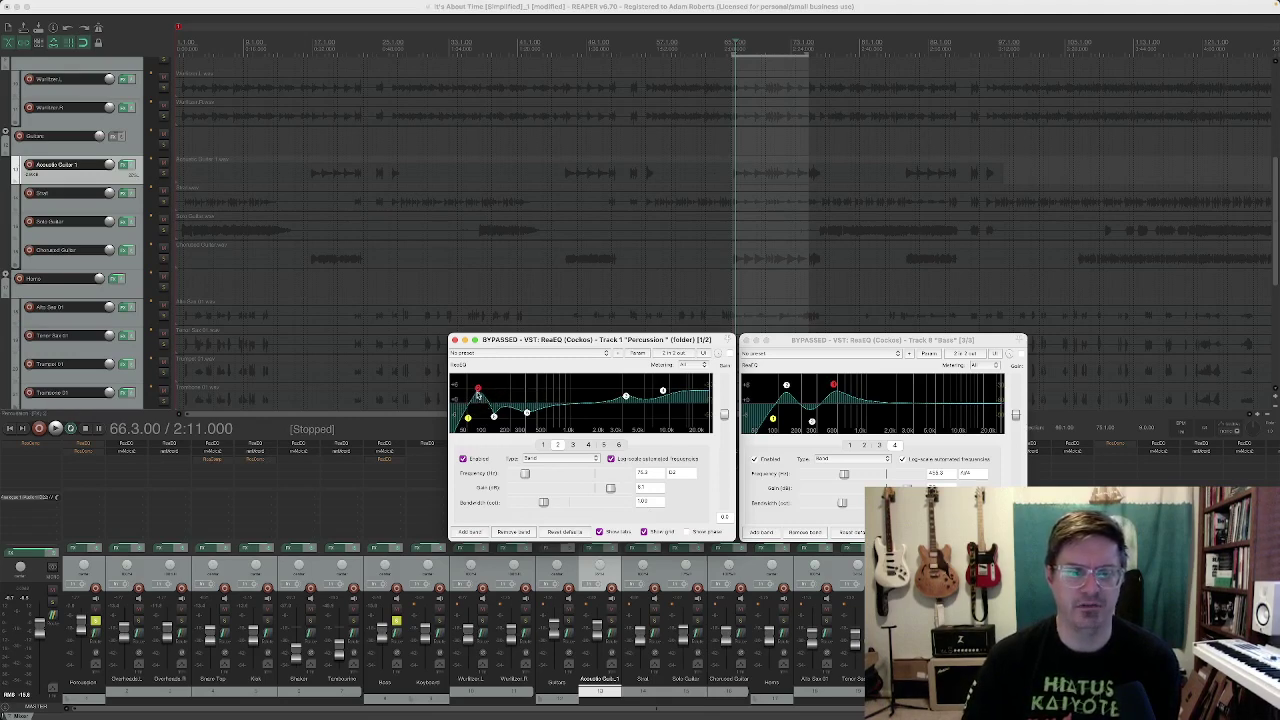
left_click(730, 354)
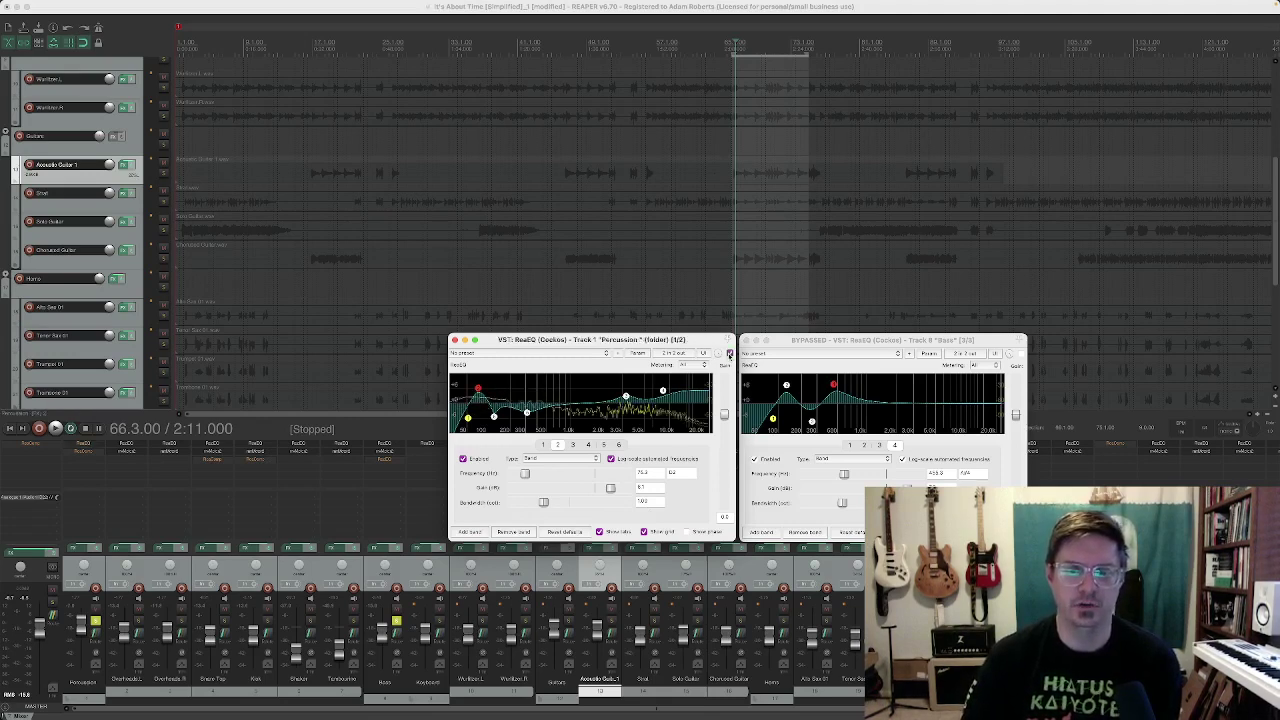
key("space")
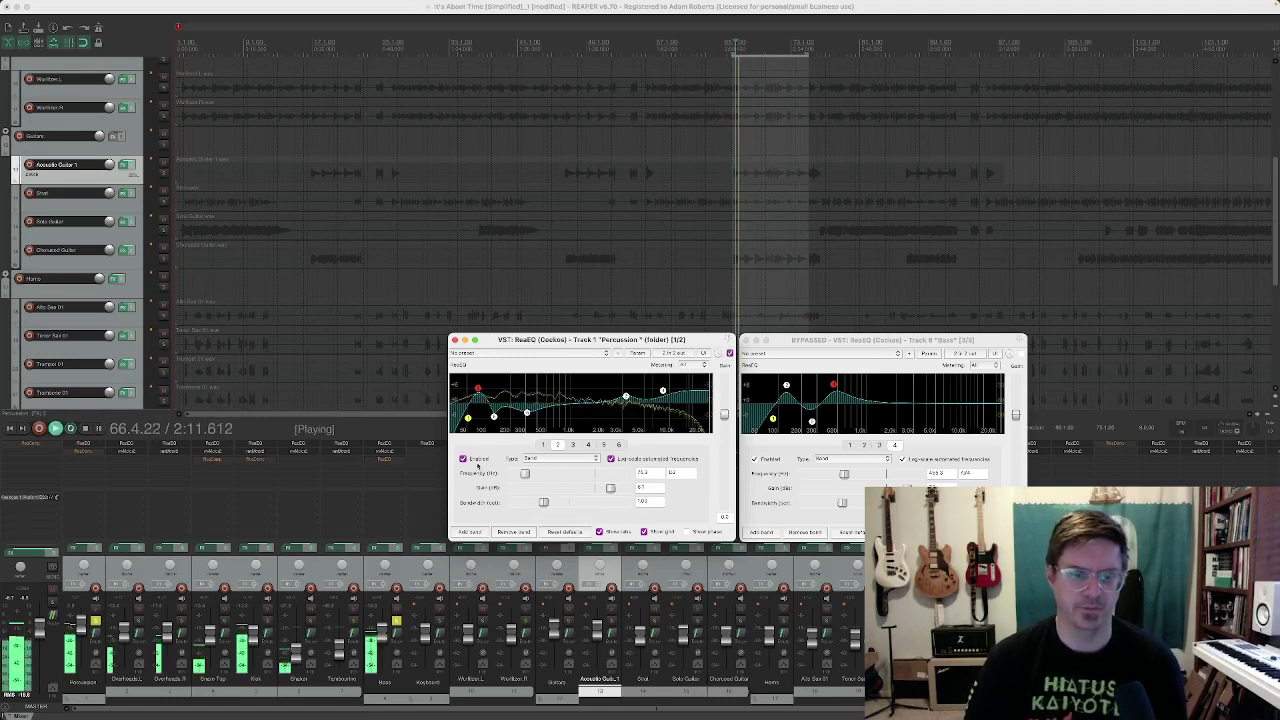
left_click(463, 459)
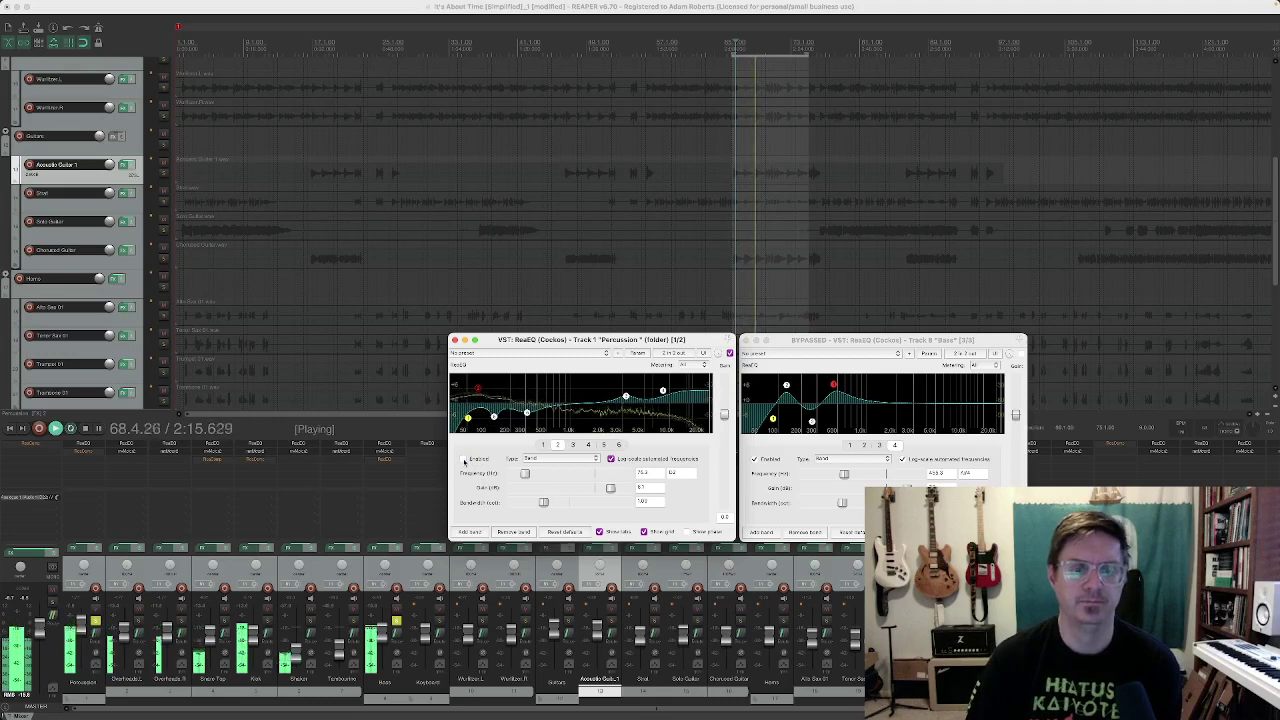
left_click(463, 459)
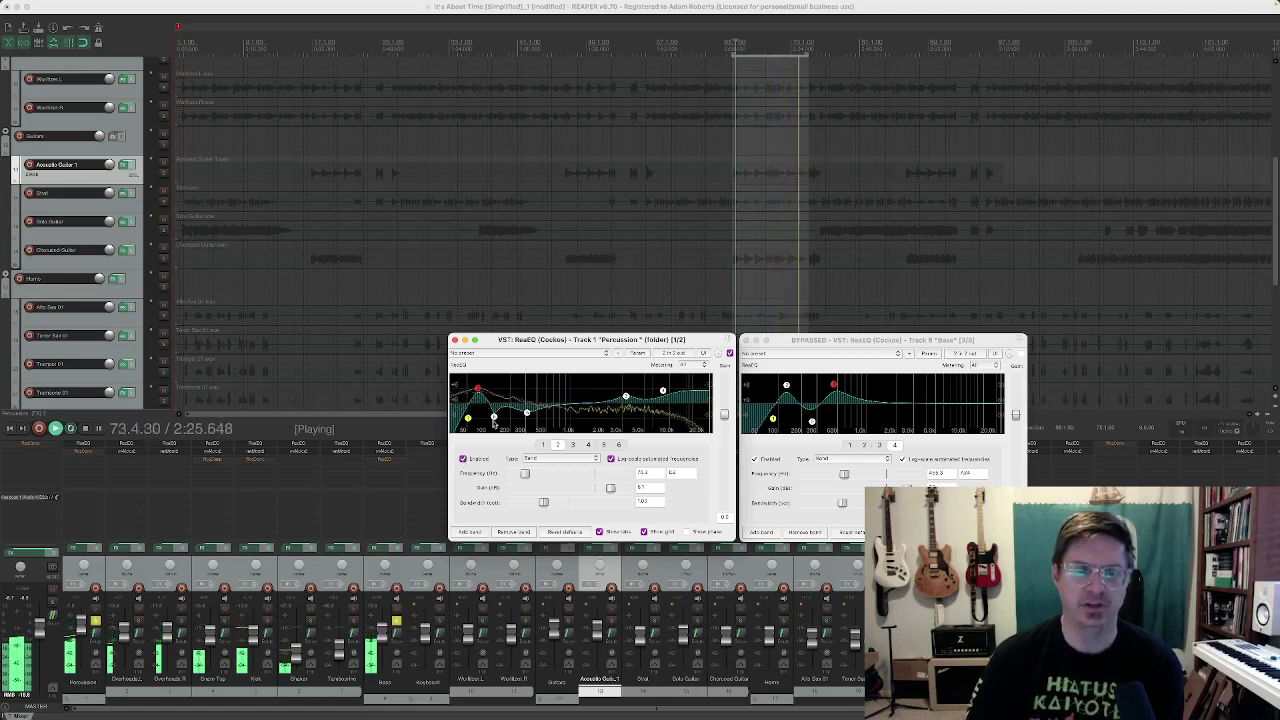
mouse_move(479, 386)
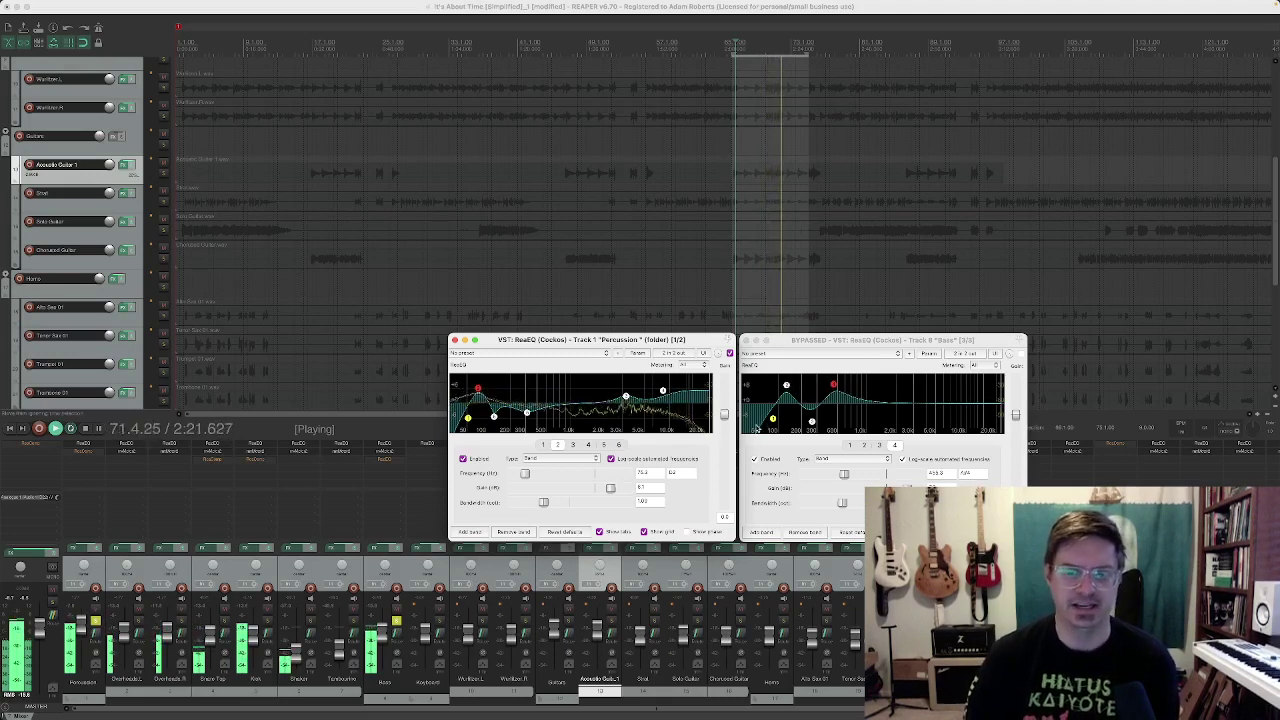
Activate the Bass ReaEQ and audition its high-pass band at a higher cutoff, moving it back down to around its original position.
mouse_move(774, 419)
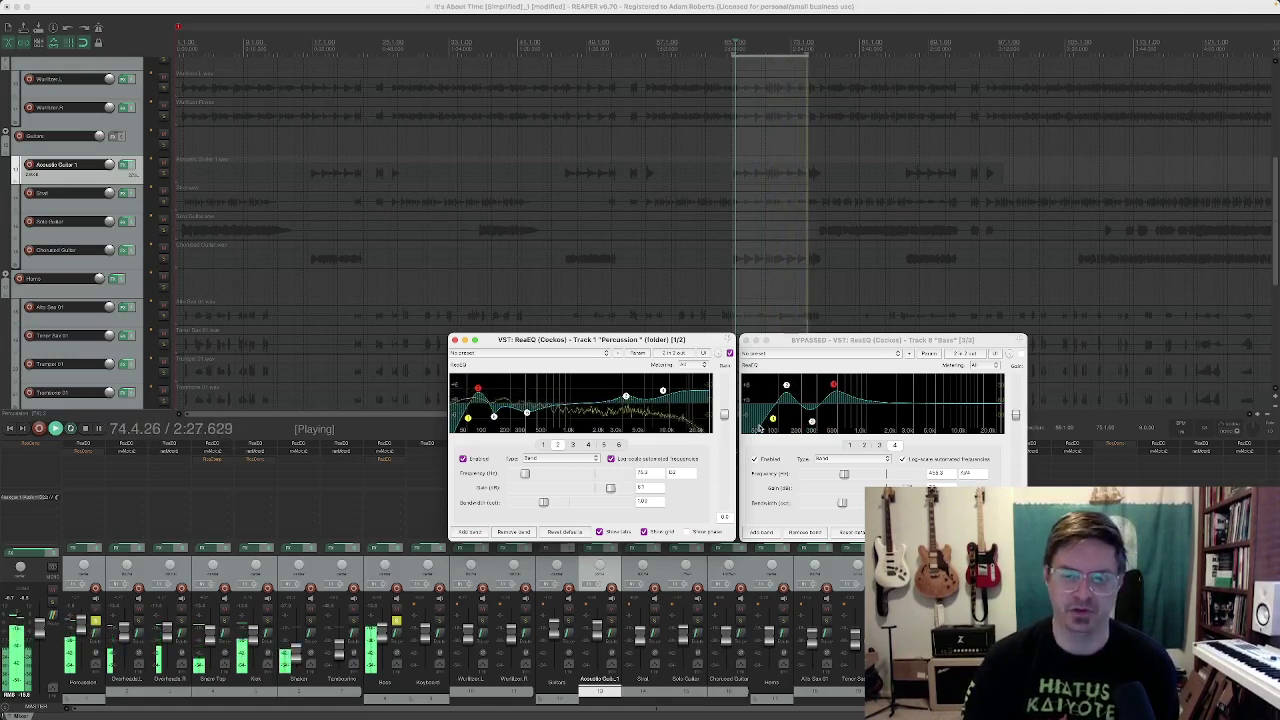
left_click(1020, 354)
left_click(1020, 354)
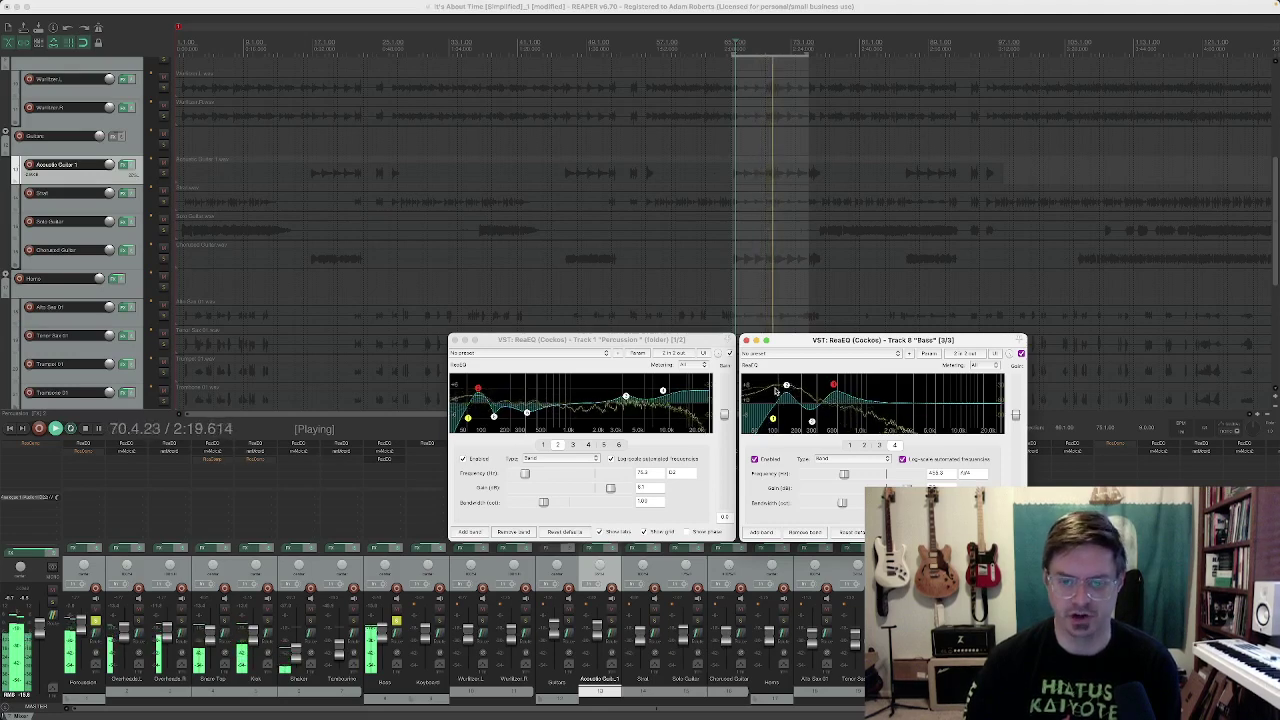
left_click_drag(773, 419, 781, 420)
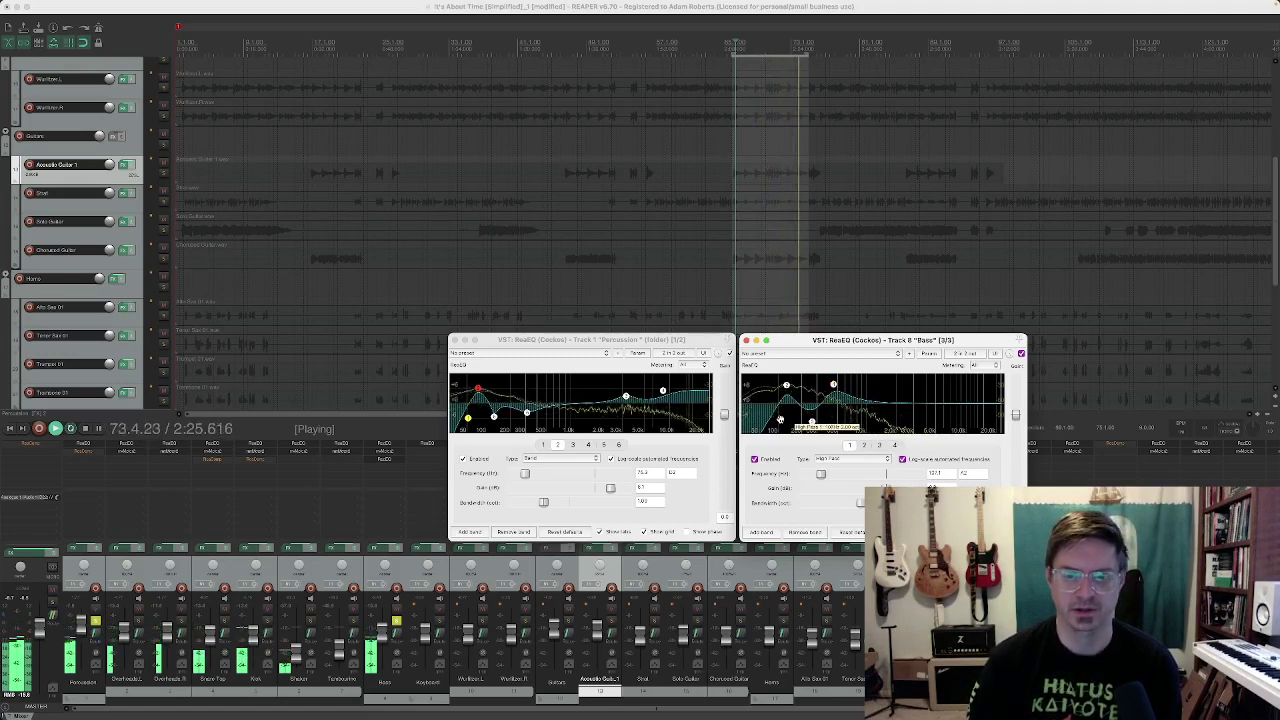
left_click_drag(780, 420, 773, 420)
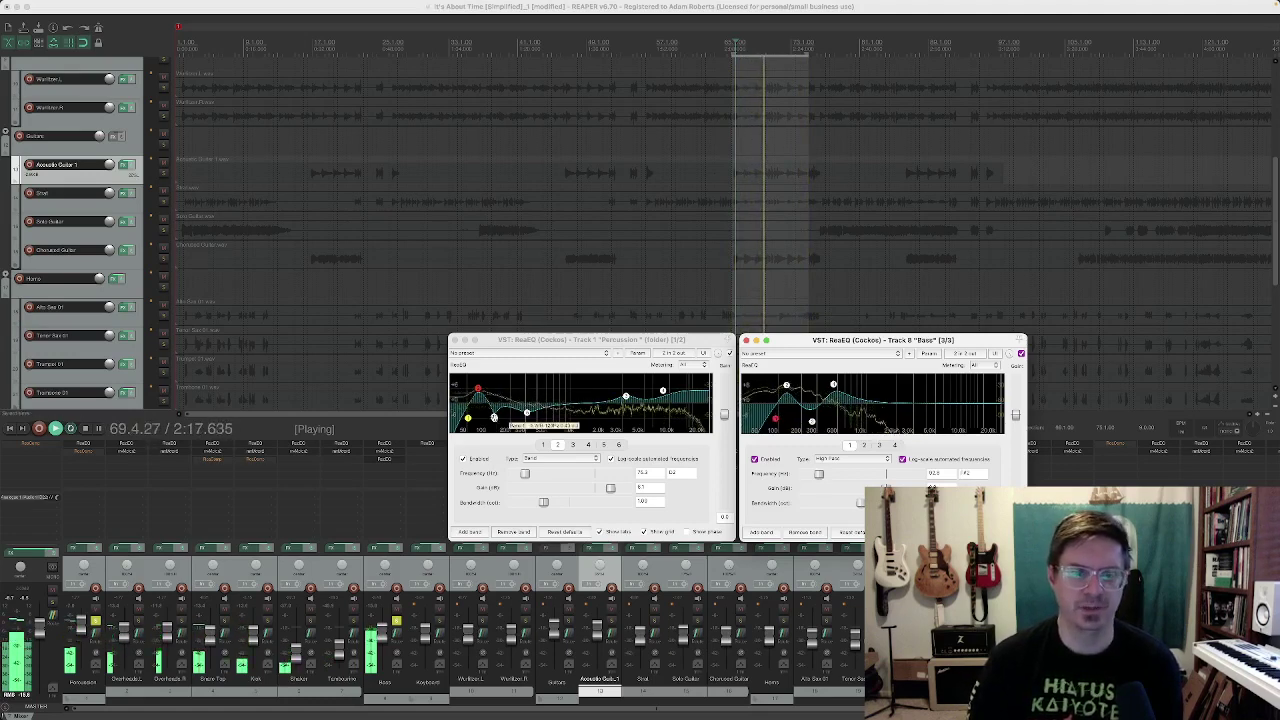
Compare the Percussion ReaEQ with its band 6 cut off and on, leaving the band enabled.
left_click(493, 417)
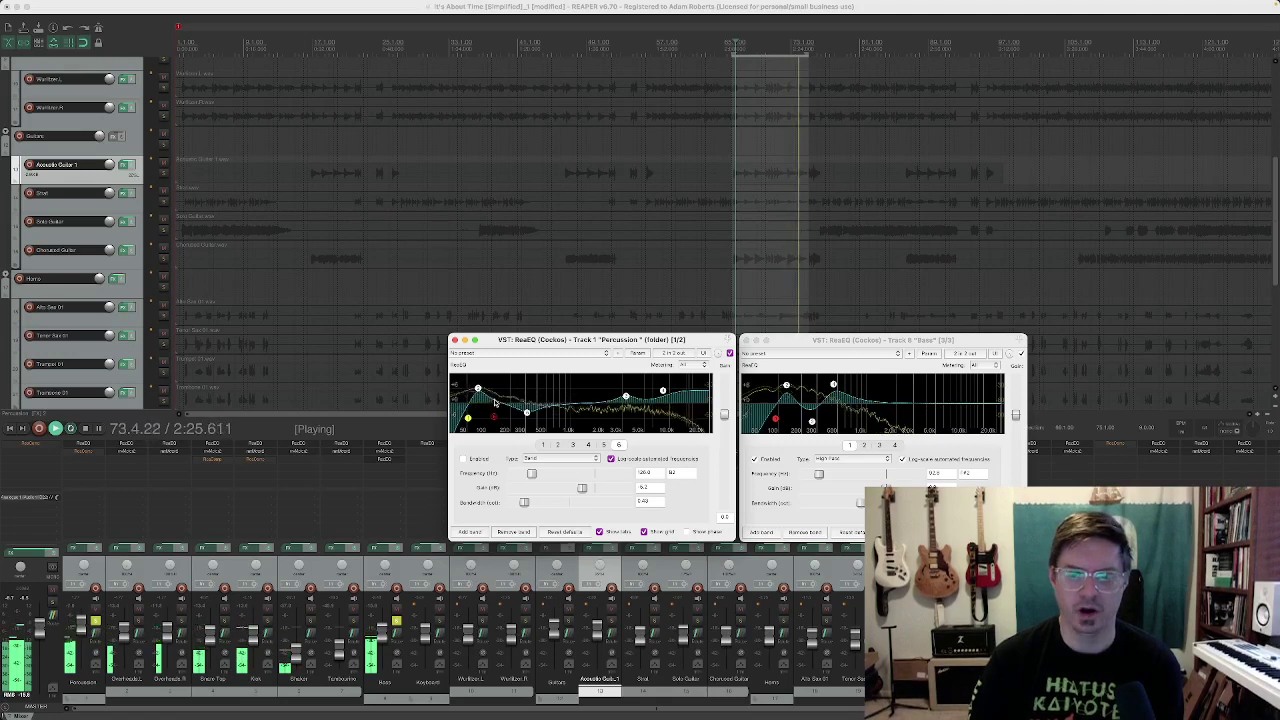
mouse_move(787, 386)
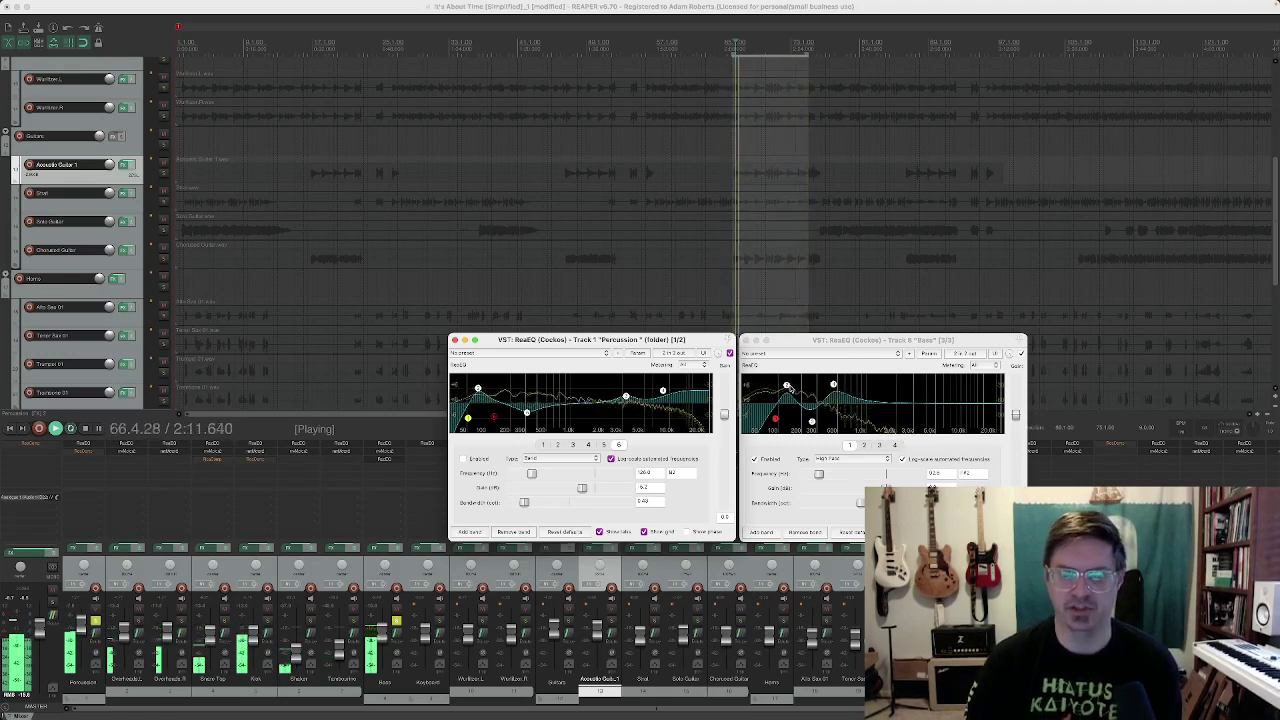
left_click(462, 458)
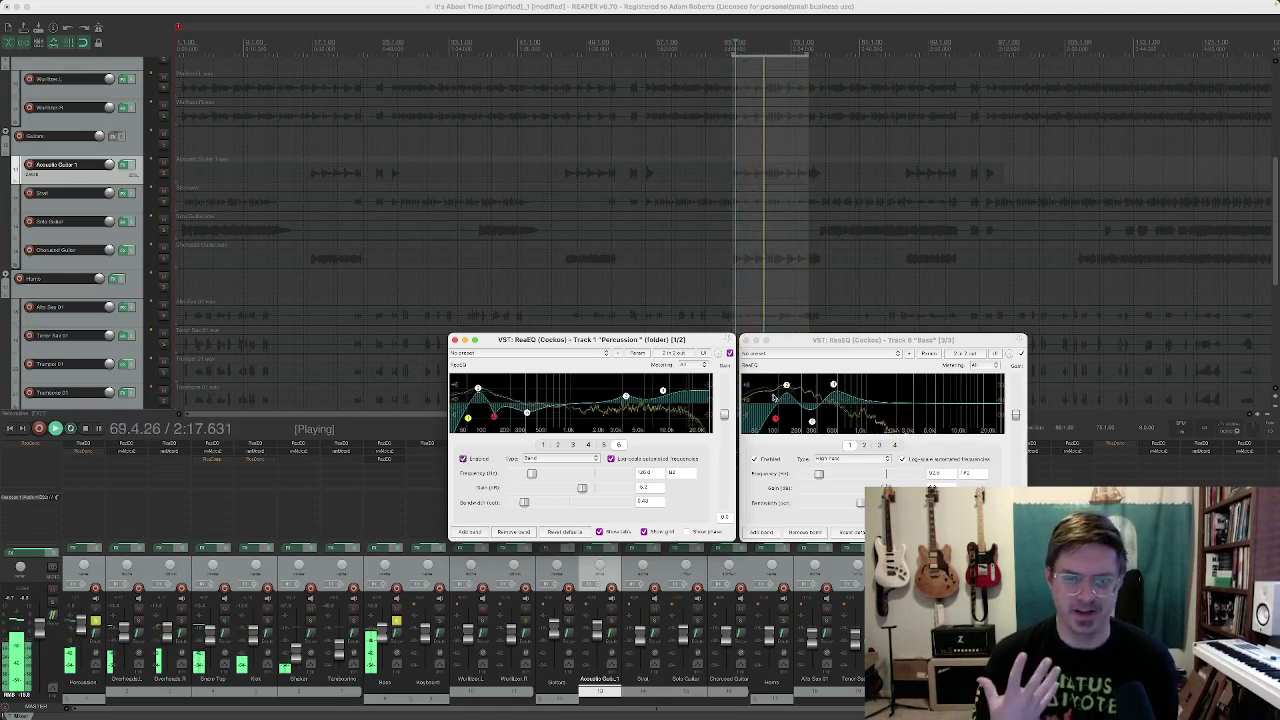
left_click(463, 459)
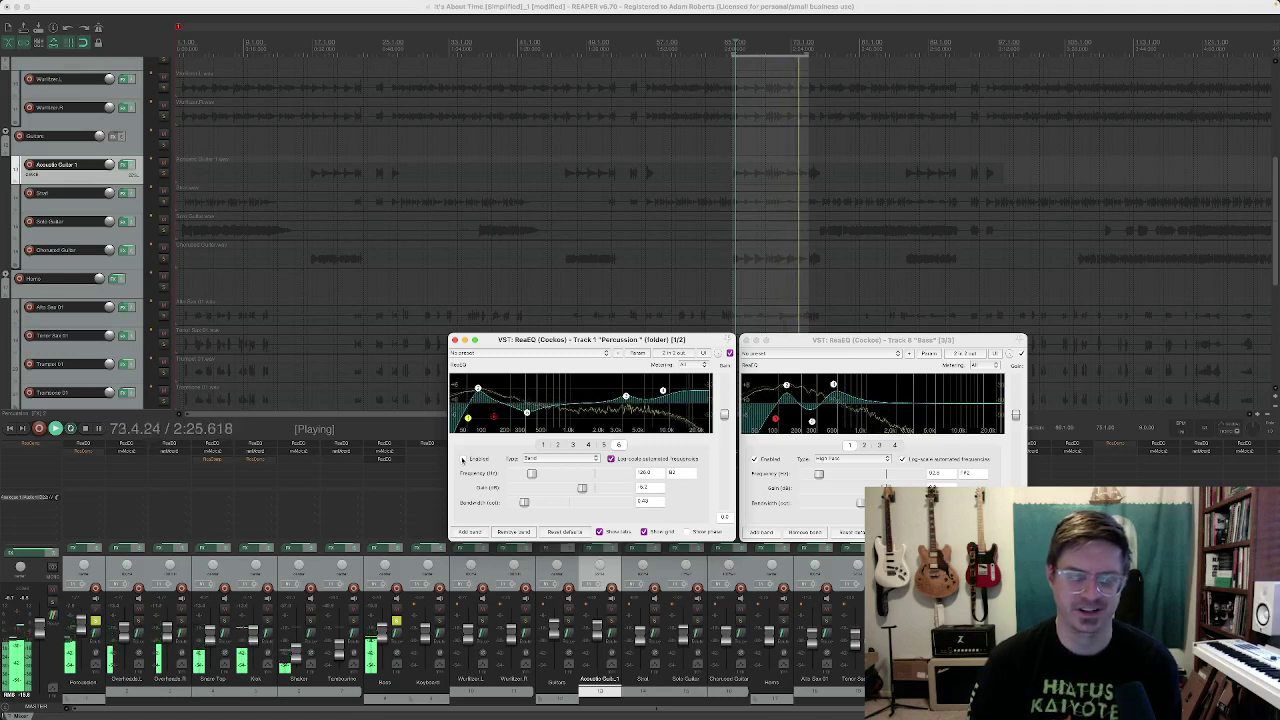
left_click(463, 459)
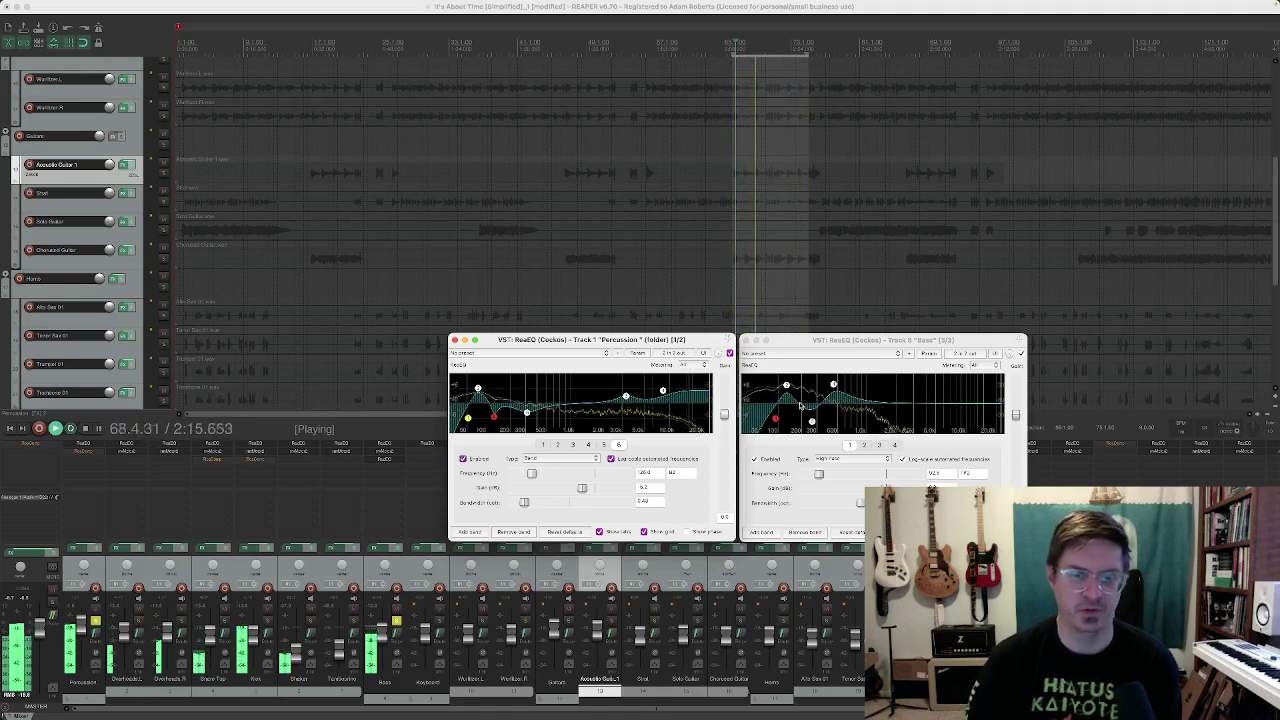
Stop playback and inspect the band 2 boosts on the Percussion and Bass ReaEQs.
key("space")
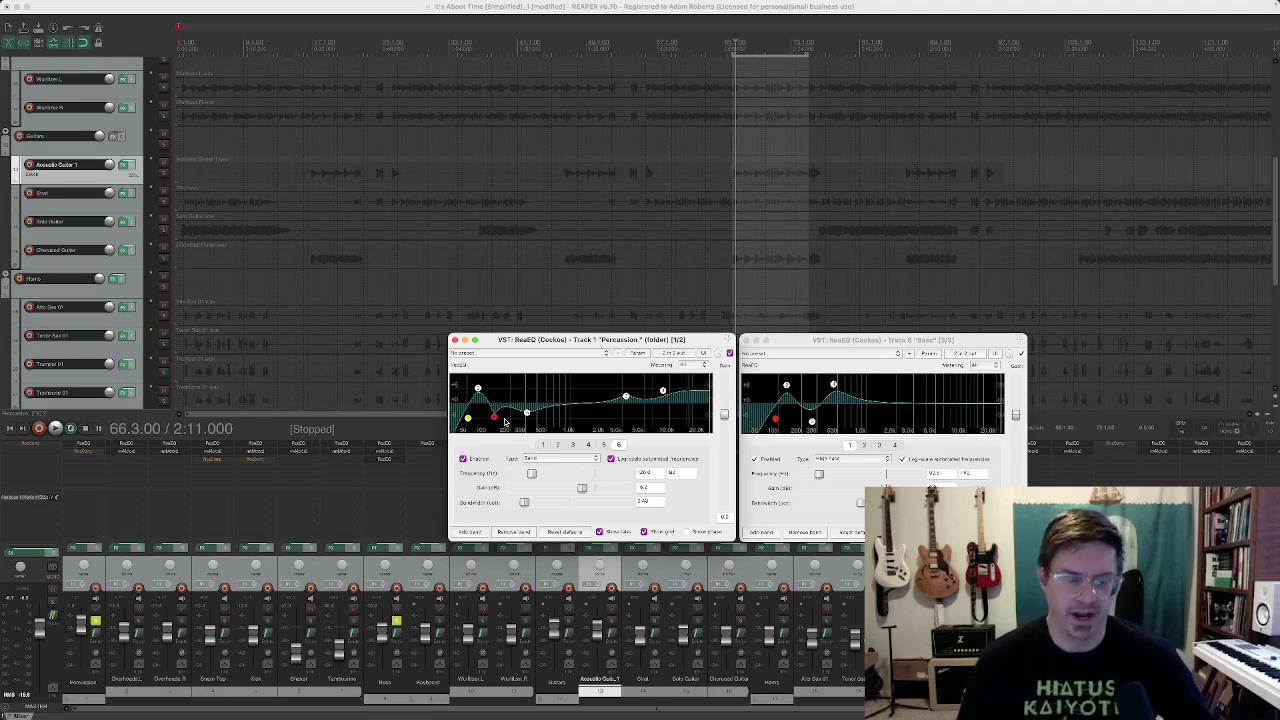
mouse_move(478, 388)
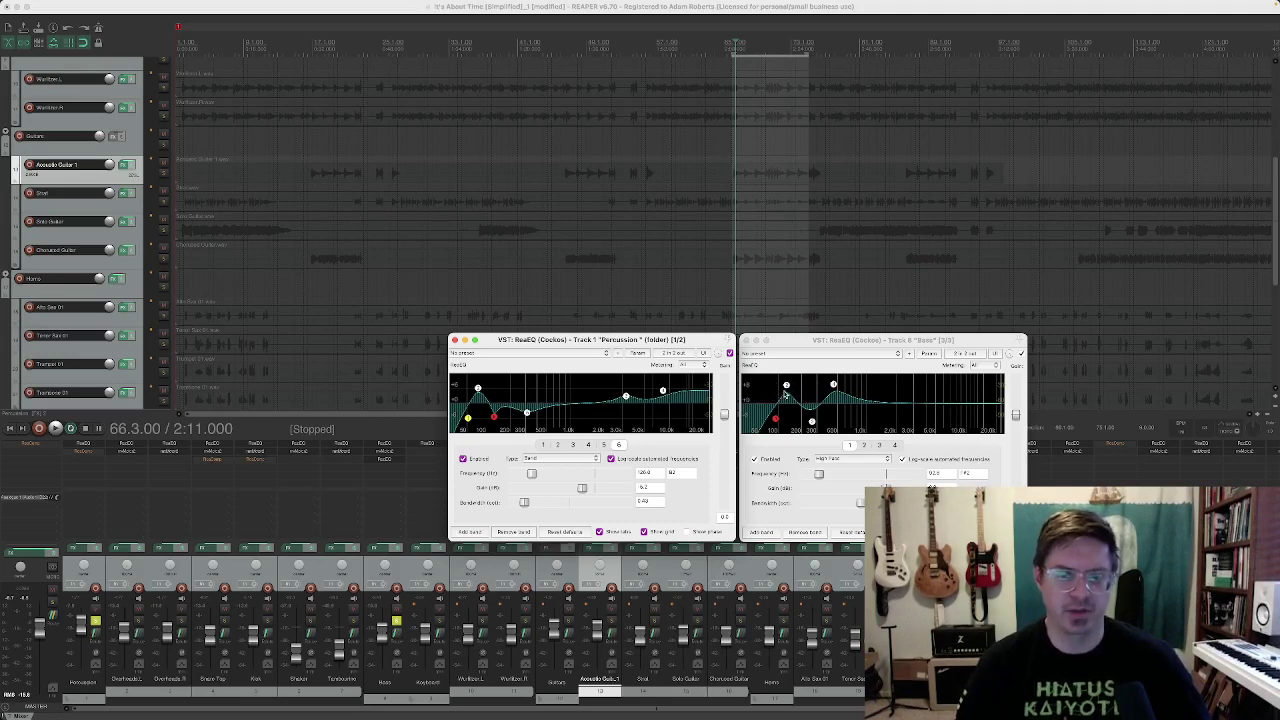
left_click(788, 386)
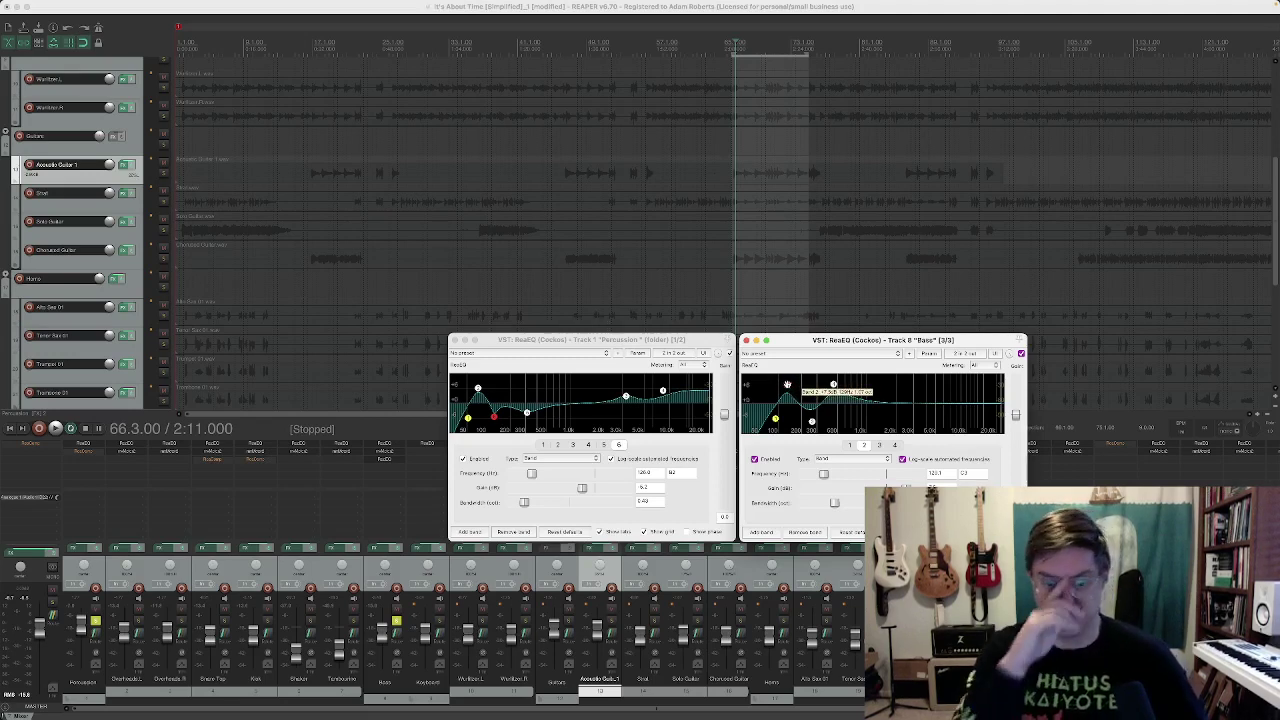
Play percussion and bass, comparing the mix with both the Percussion and Bass ReaEQs bypassed and re-enabled, leaving both active.
left_click(602, 339)
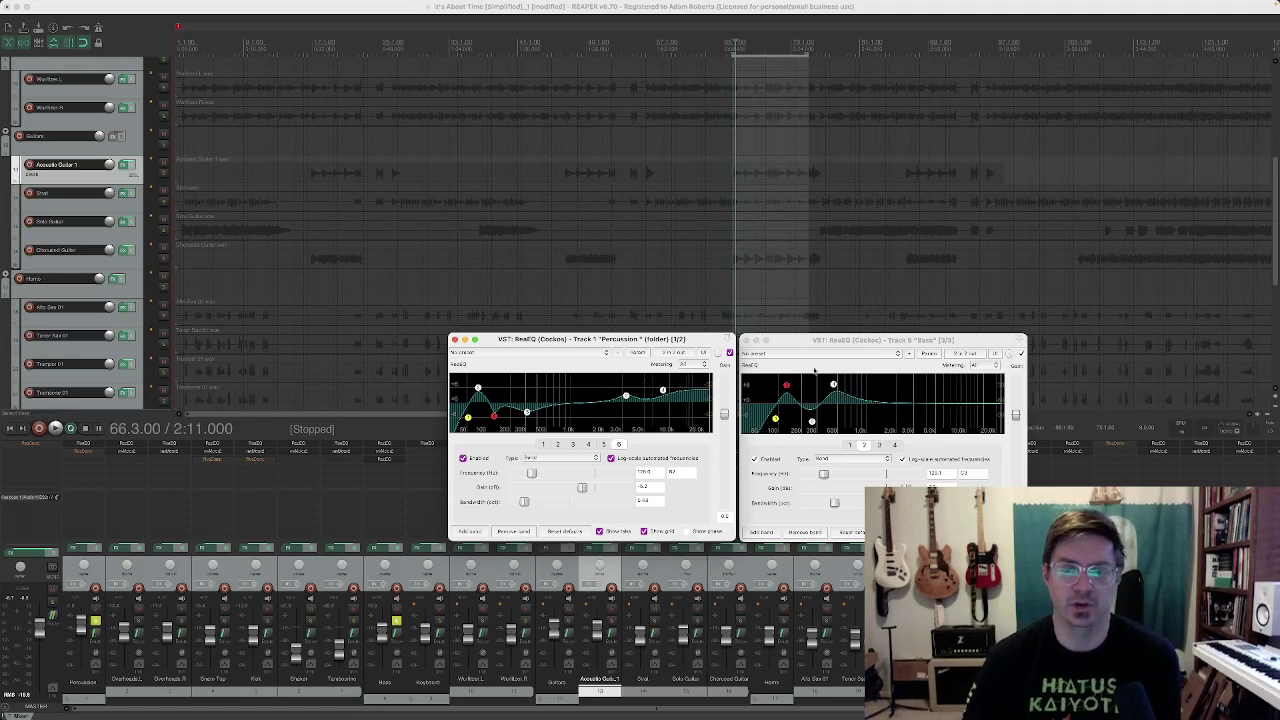
key("space")
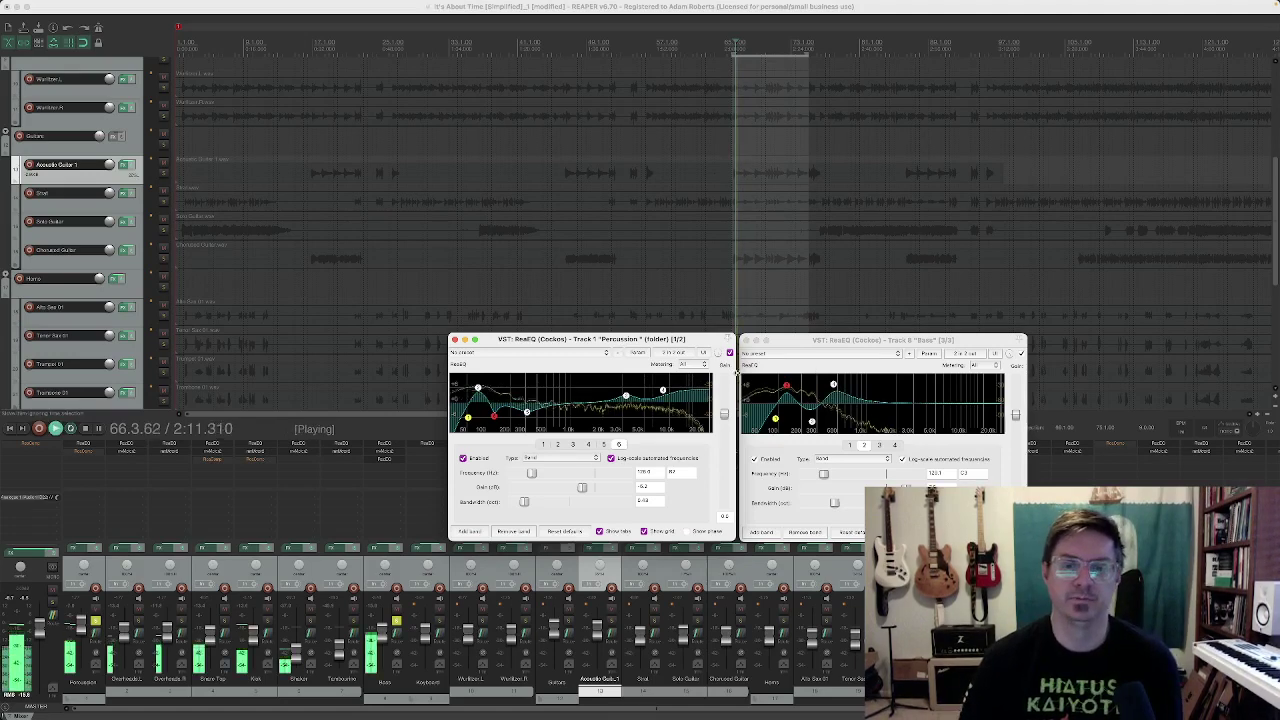
left_click(729, 353)
left_click(1019, 354)
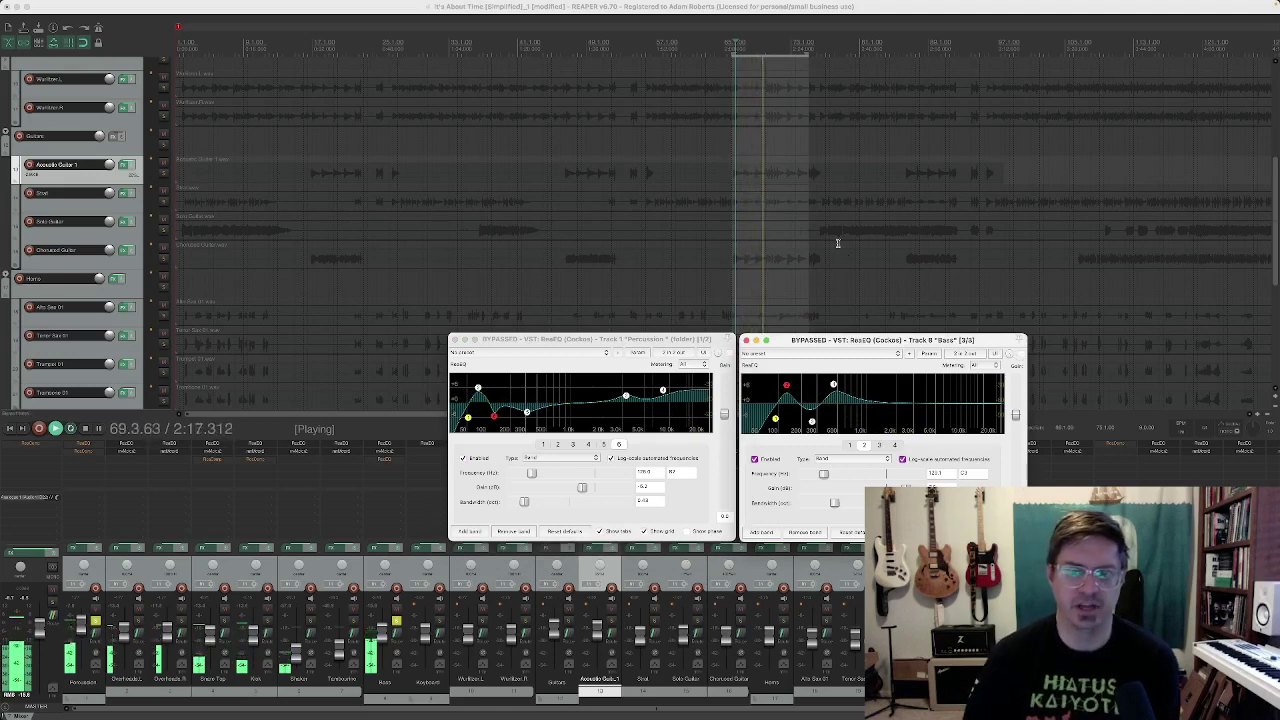
left_click(729, 354)
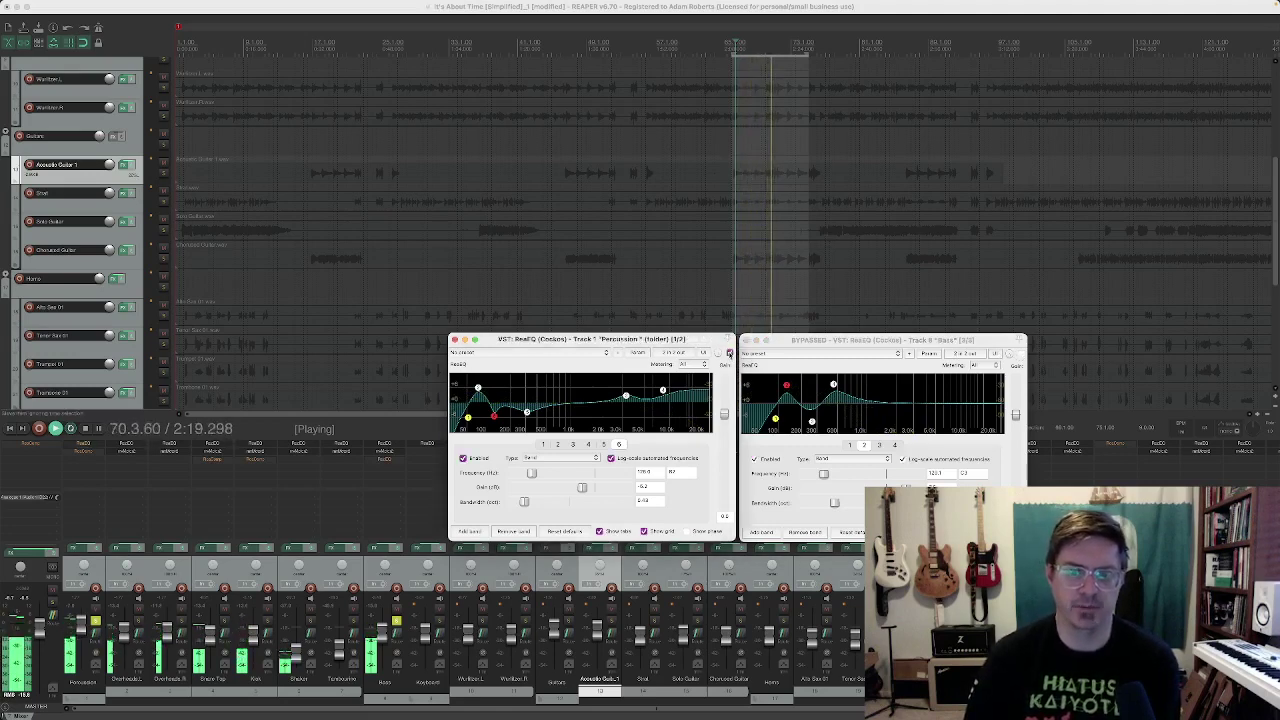
left_click(1021, 354)
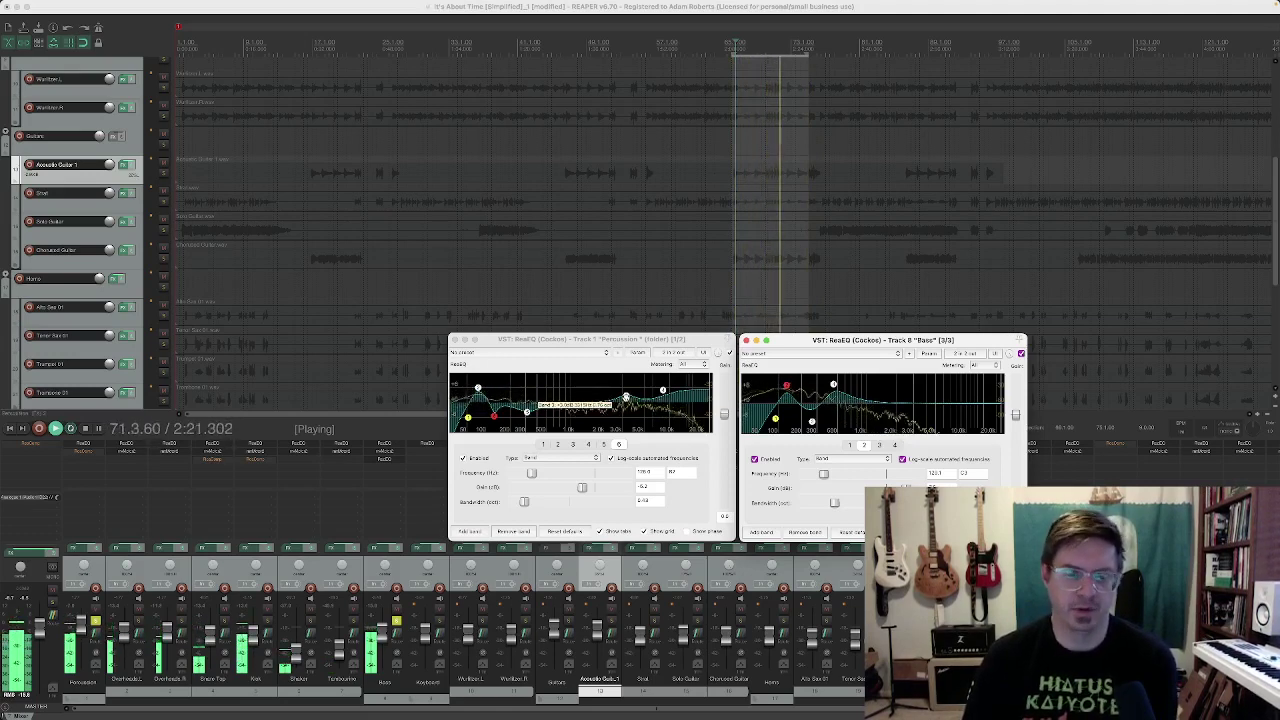
Compare the Percussion ReaEQ with its band 3 boost off and on, leaving the band enabled.
left_click(626, 397)
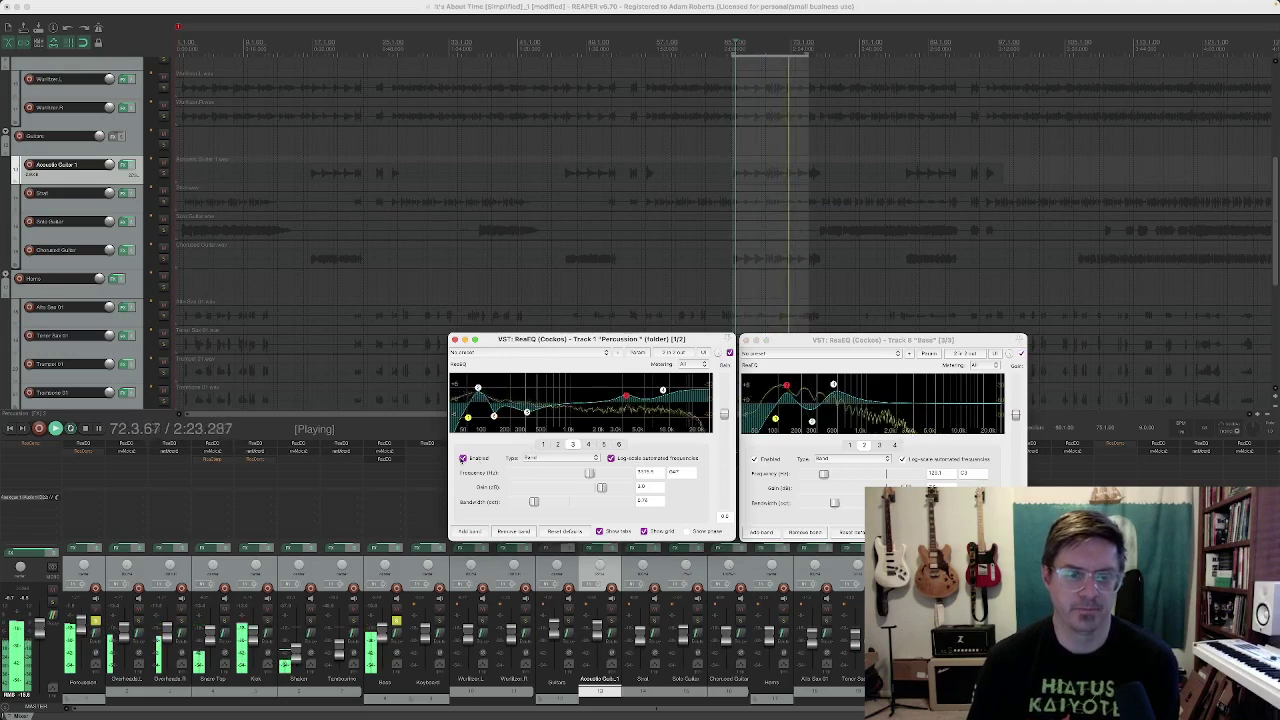
left_click(463, 458)
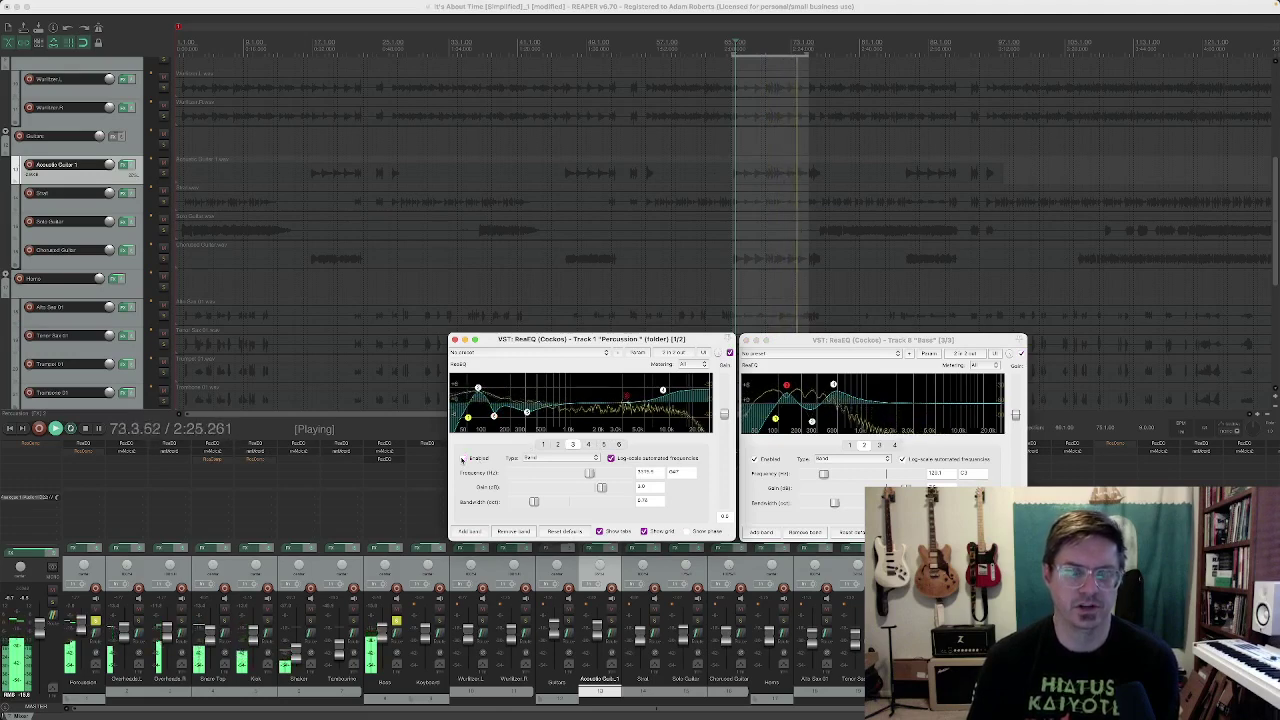
left_click(463, 458)
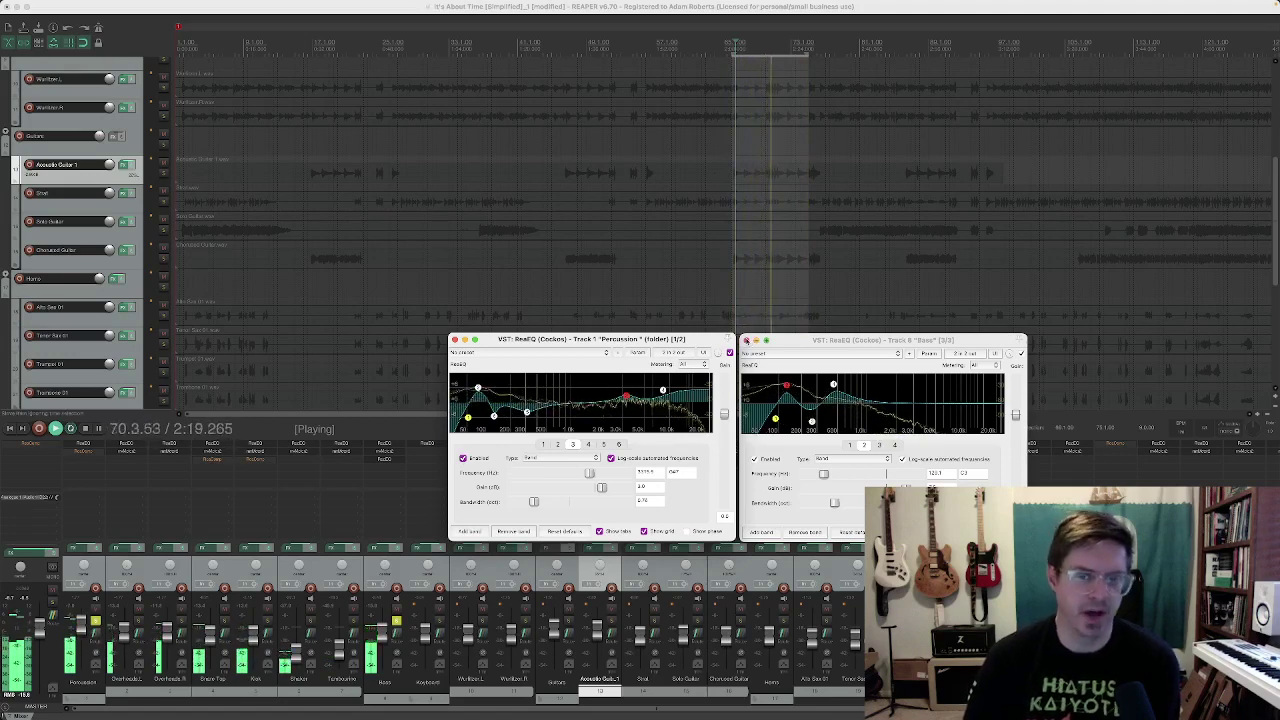
Close the Bass and Percussion ReaEQ windows and stop playback.
left_click(745, 341)
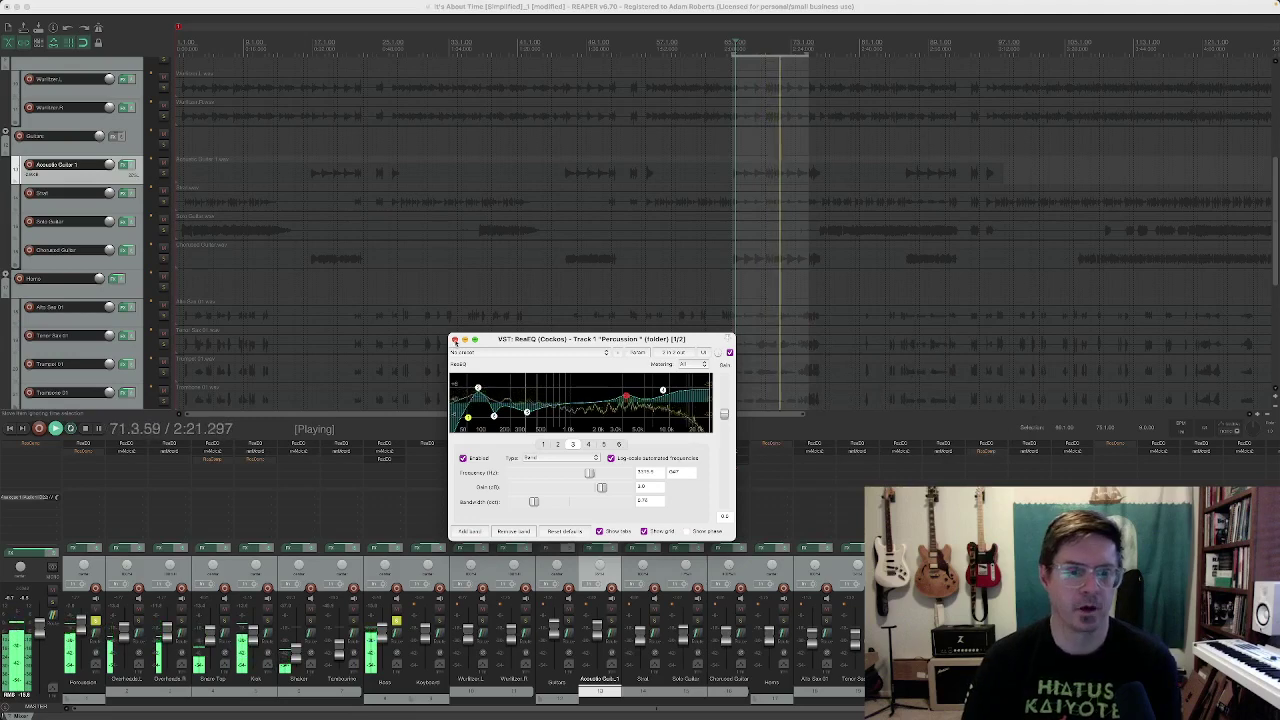
left_click(454, 340)
key("space")
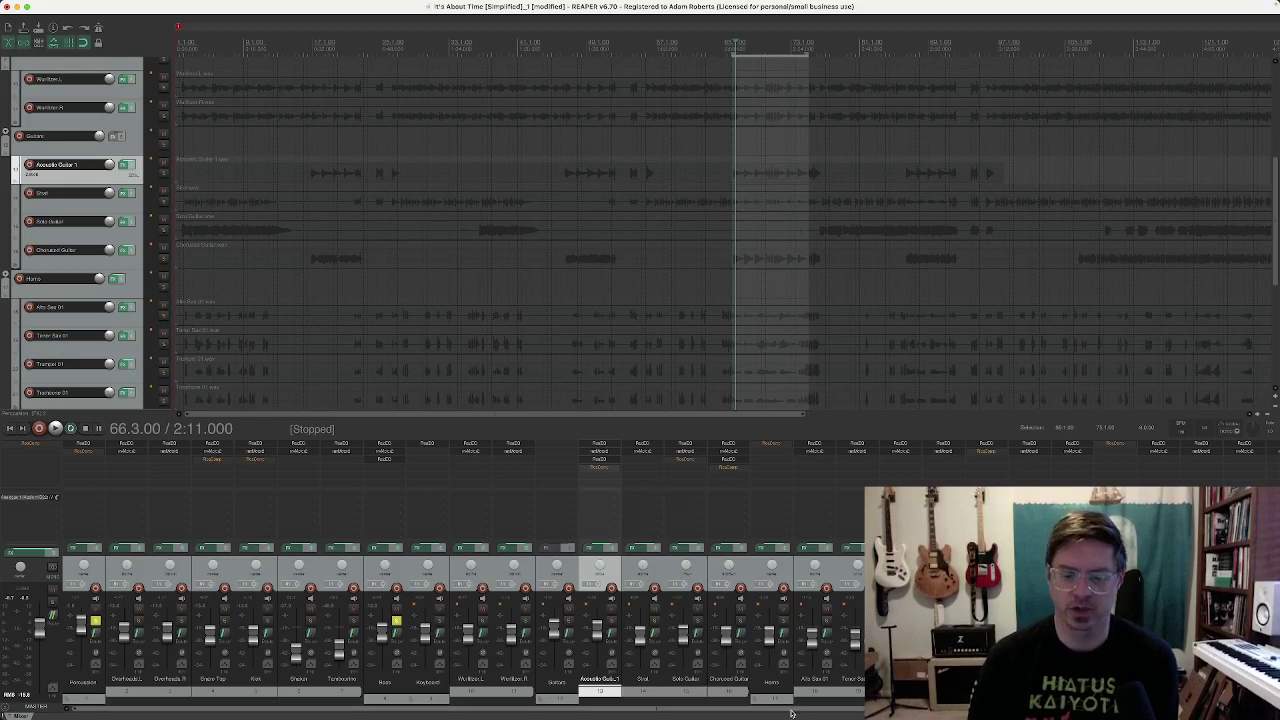
scroll(661, 497, "right", 2)
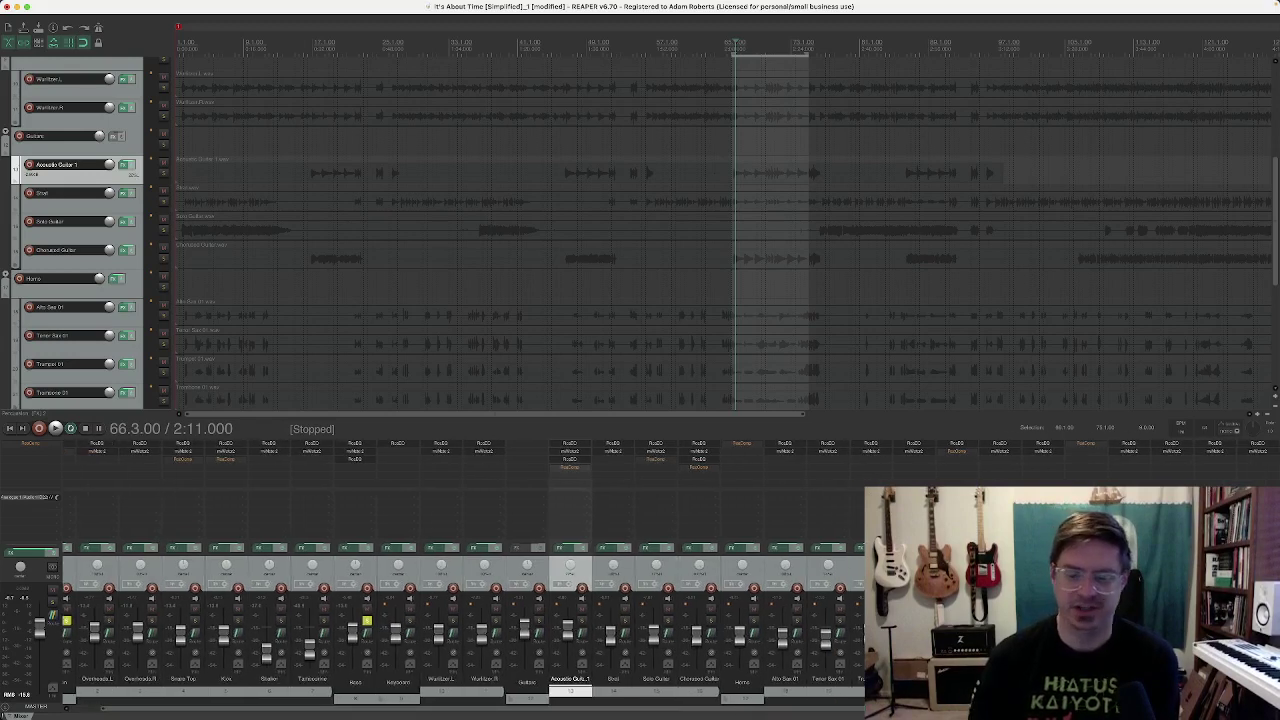